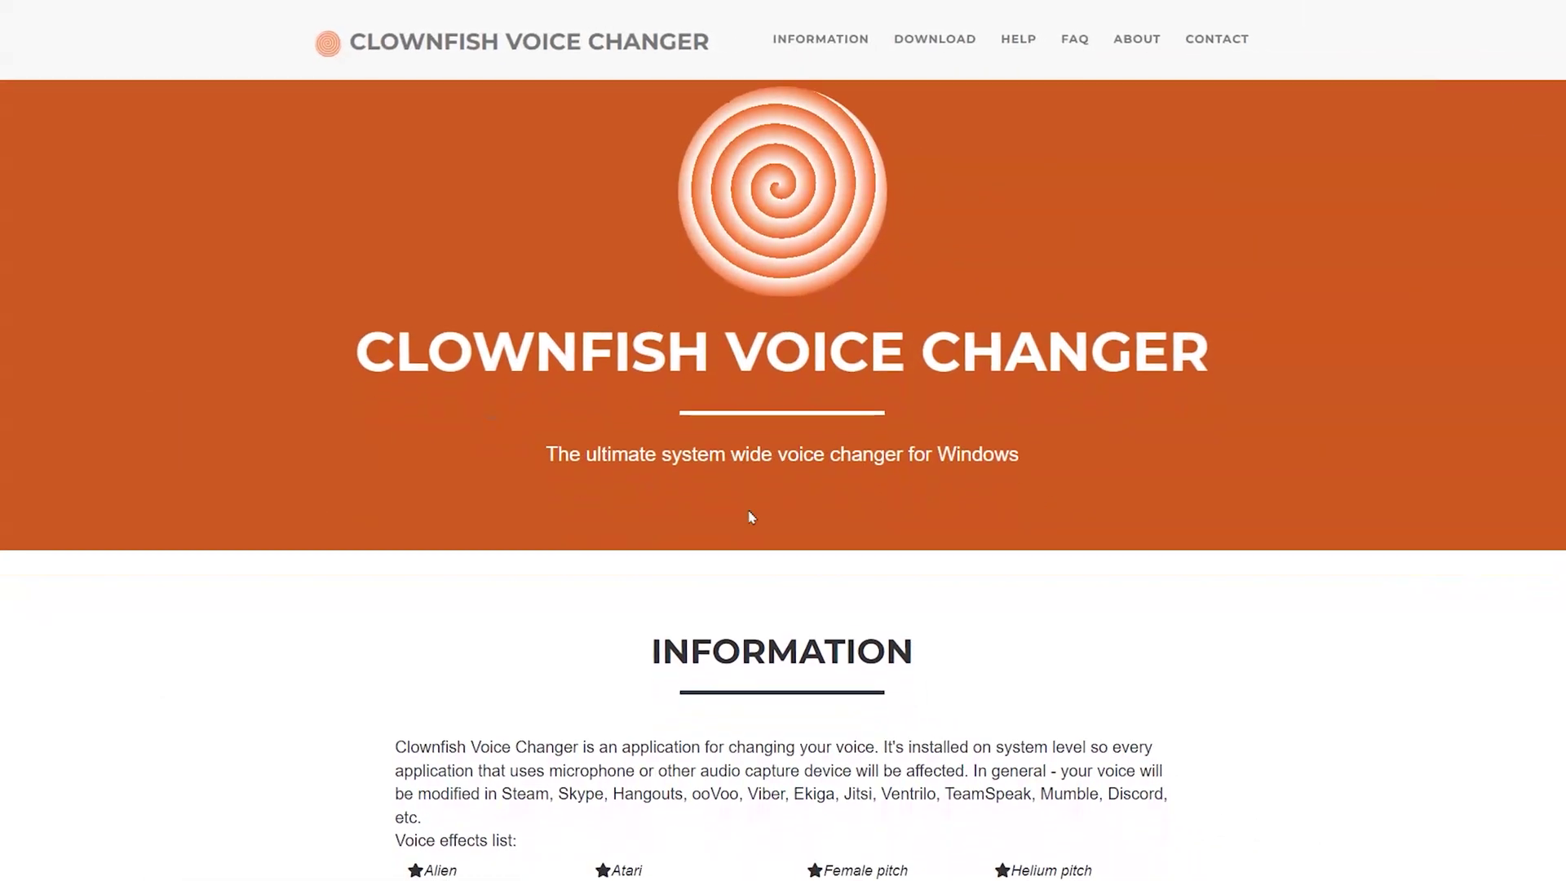
# Scroll down VCClient's main panel, which has a voice model loaded
pyautogui.scroll(-5, 751, 517)
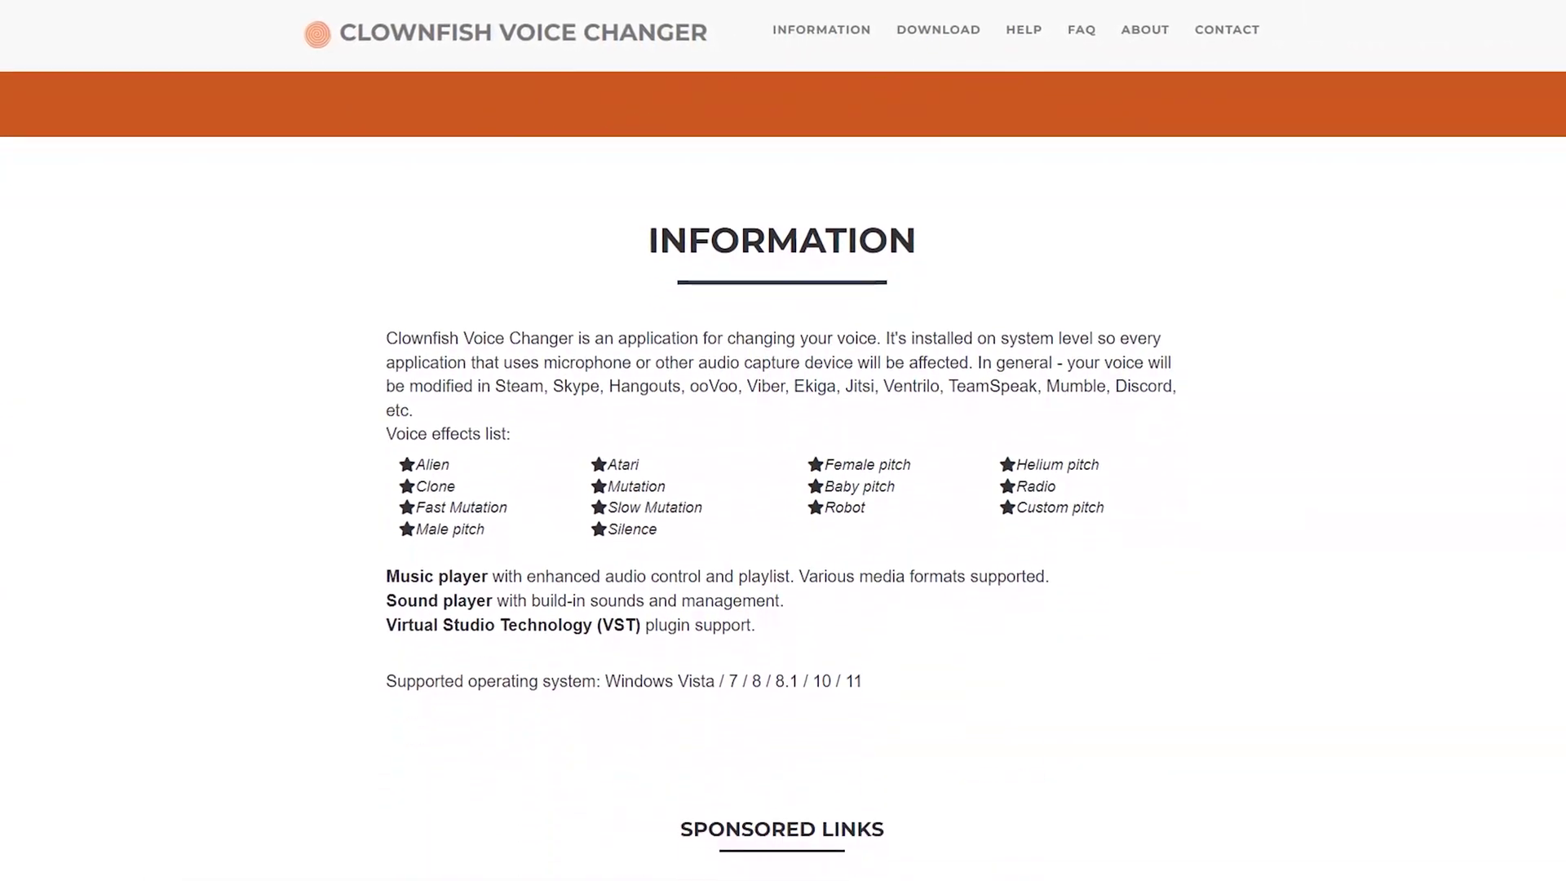
# Scroll through the Clownfish Voice Changer site's features and help sections
pyautogui.scroll(-7, 783, 456)
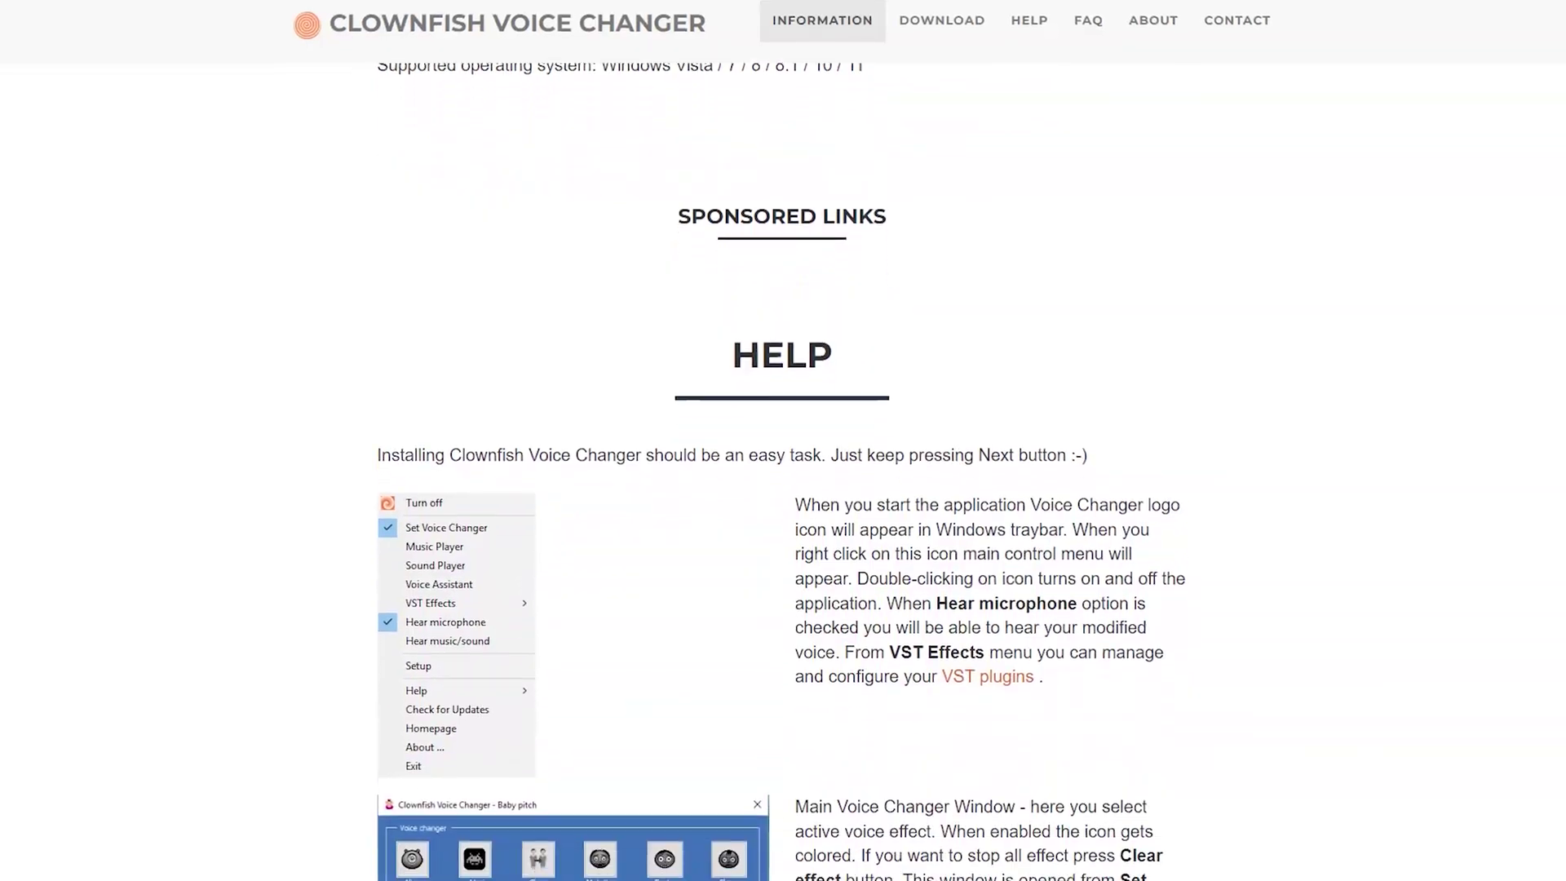
pyautogui.scroll(-5, 783, 456)
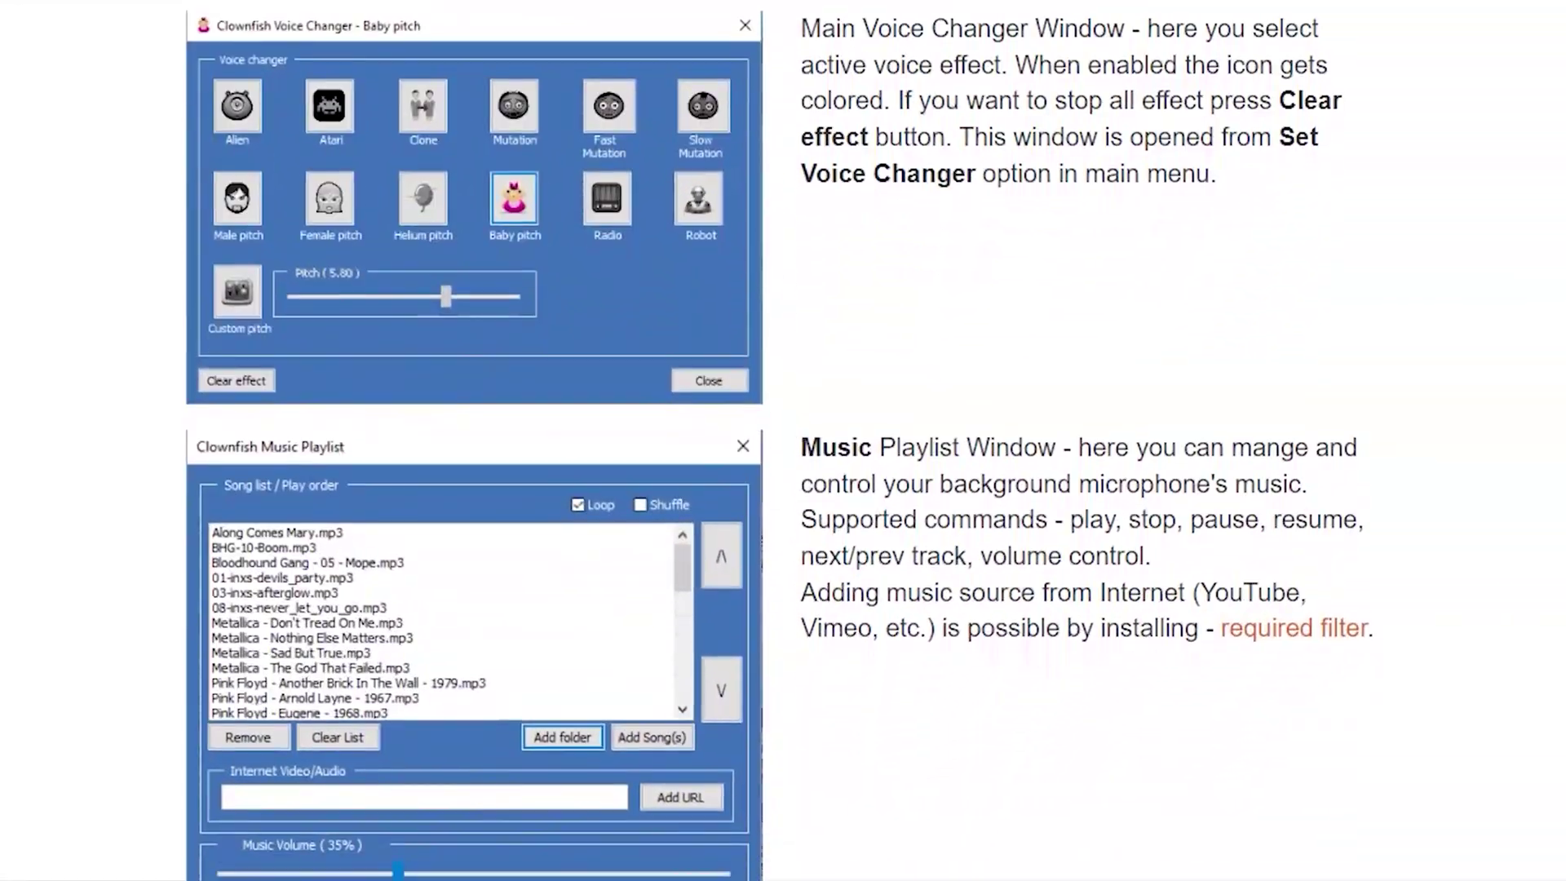
pyautogui.scroll(-3, 783, 456)
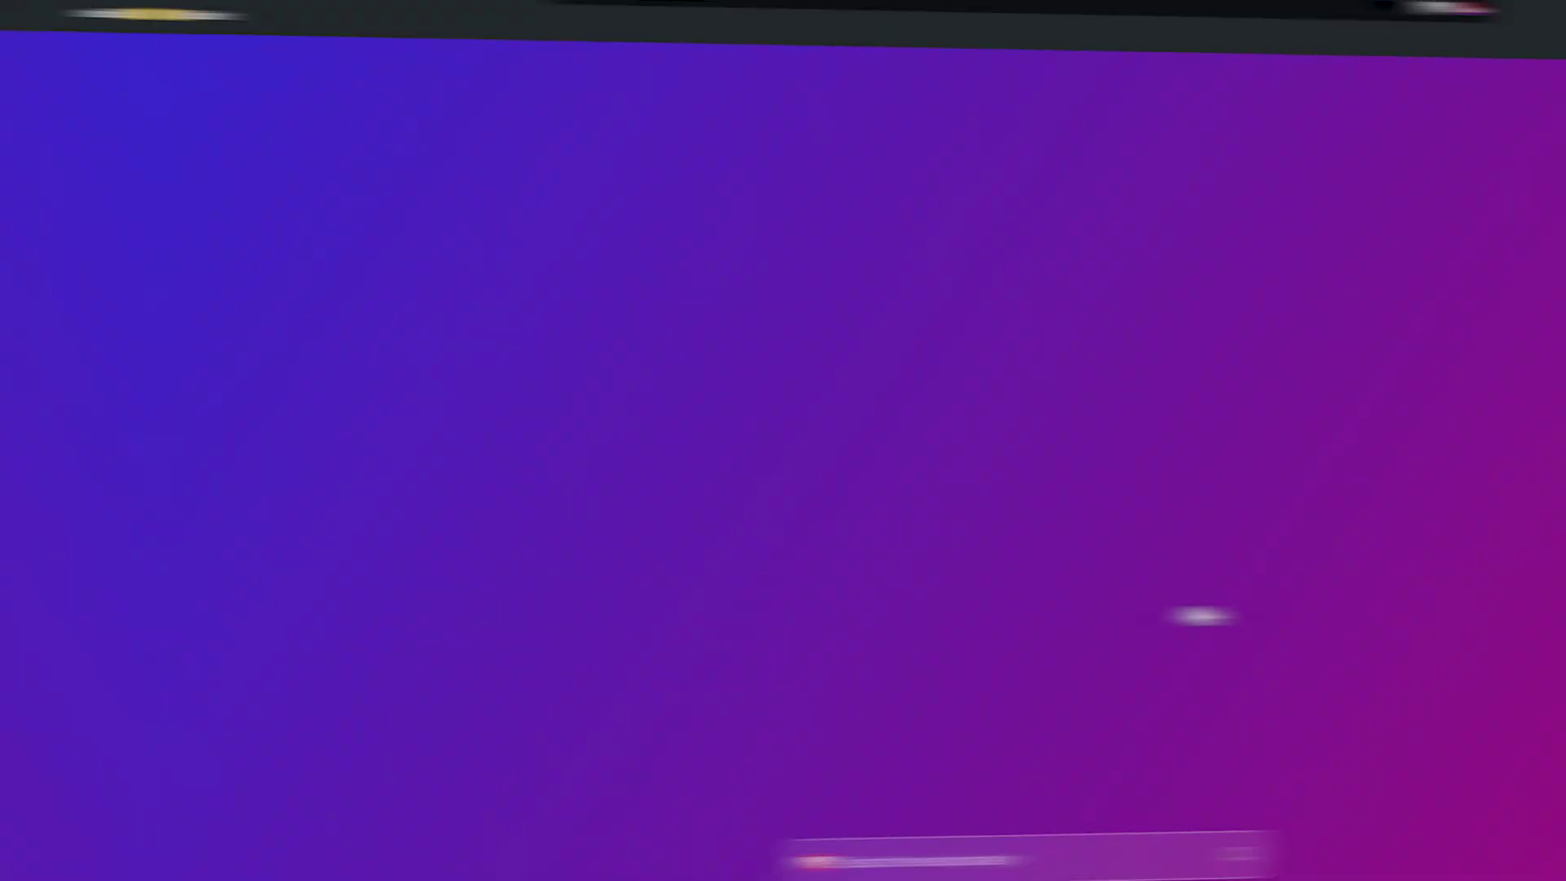
# Search Brave for 'rvc models' and open the Voice Models result
pyautogui.click(733, 803)
pyautogui.write('rvc')
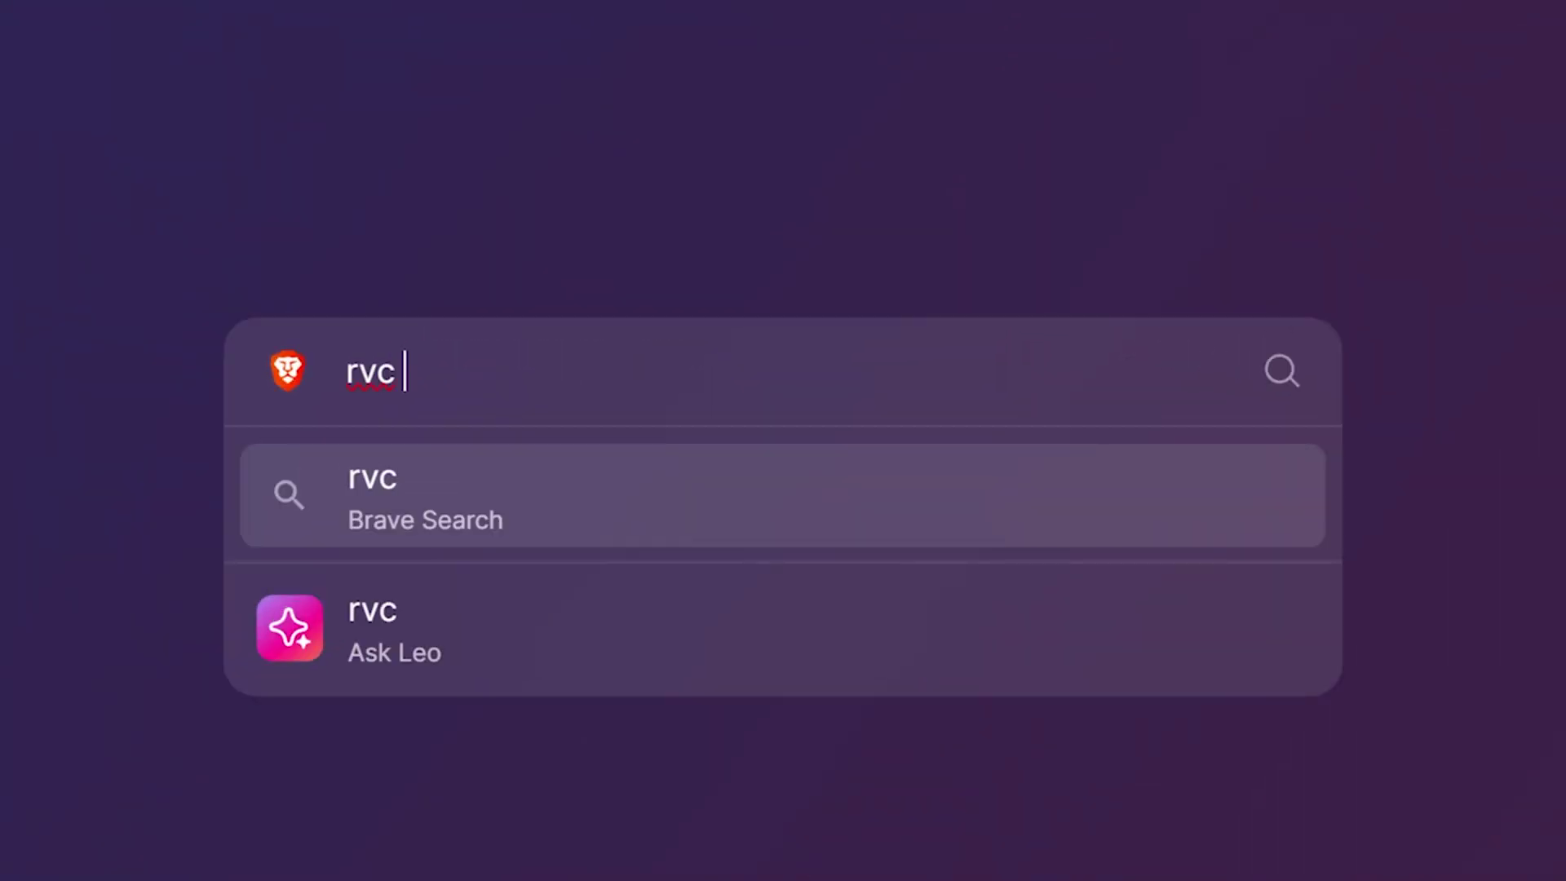
pyautogui.press('Return')
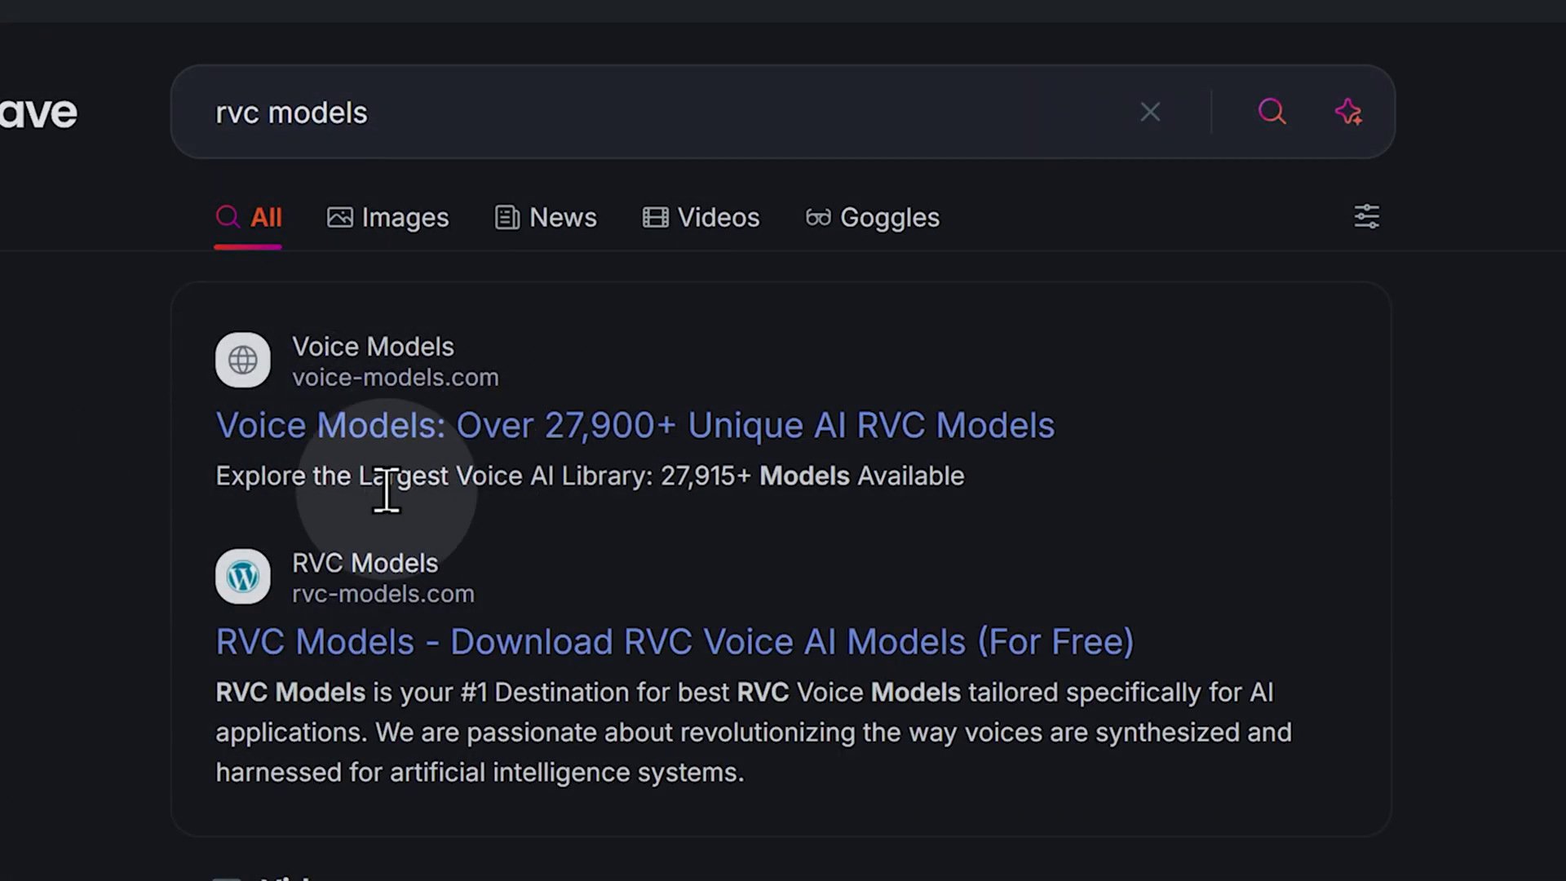
pyautogui.click(468, 425)
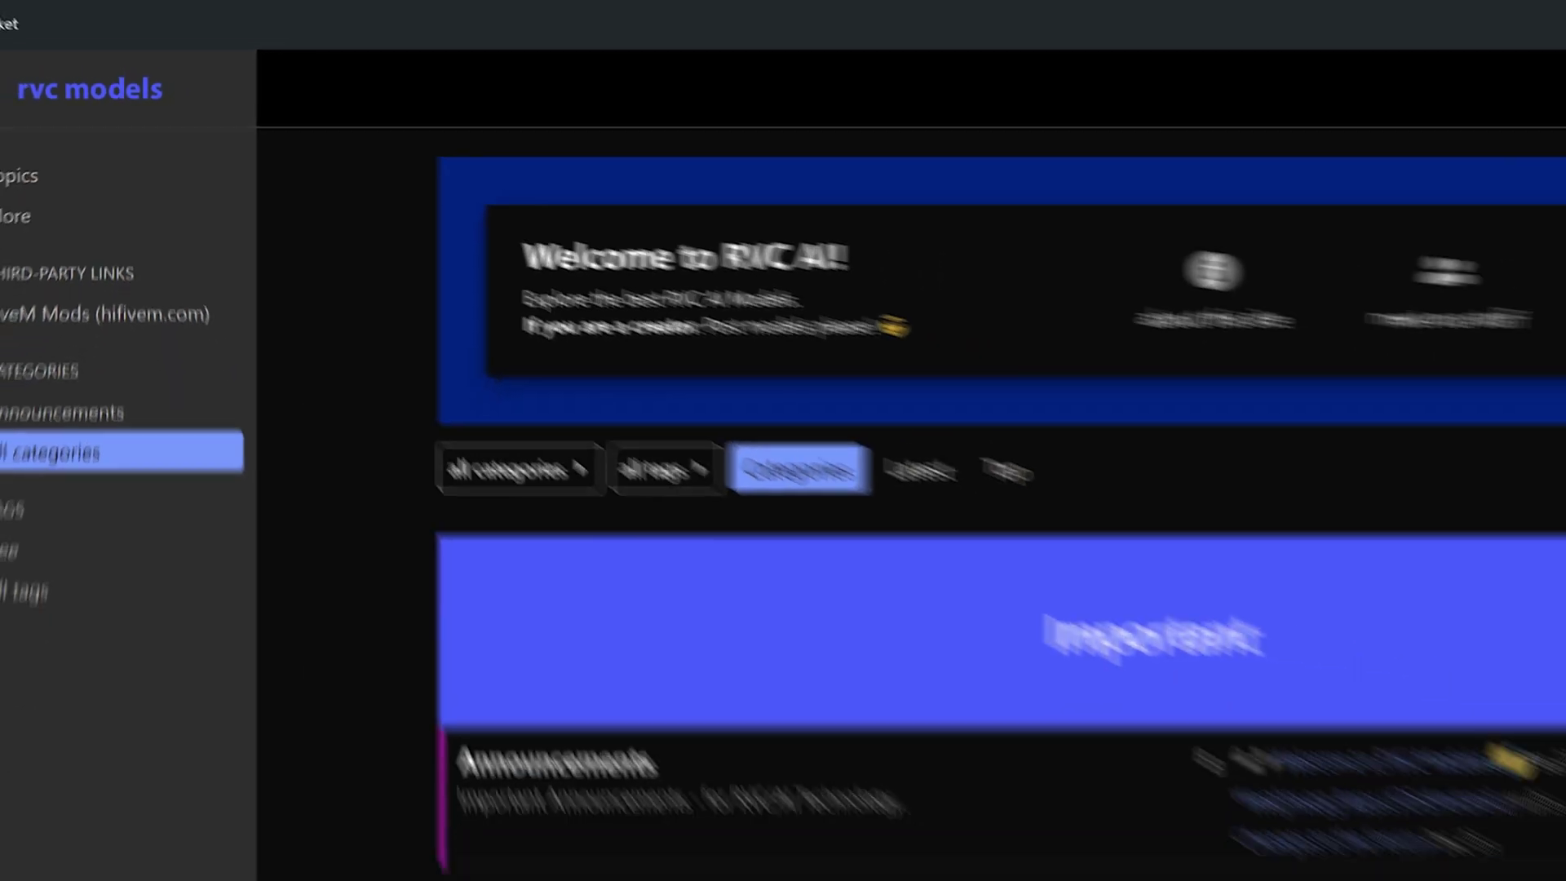
# Scroll through voice-models.com's list of 93,749 AI voice models
pyautogui.scroll(-5, 312, 186)
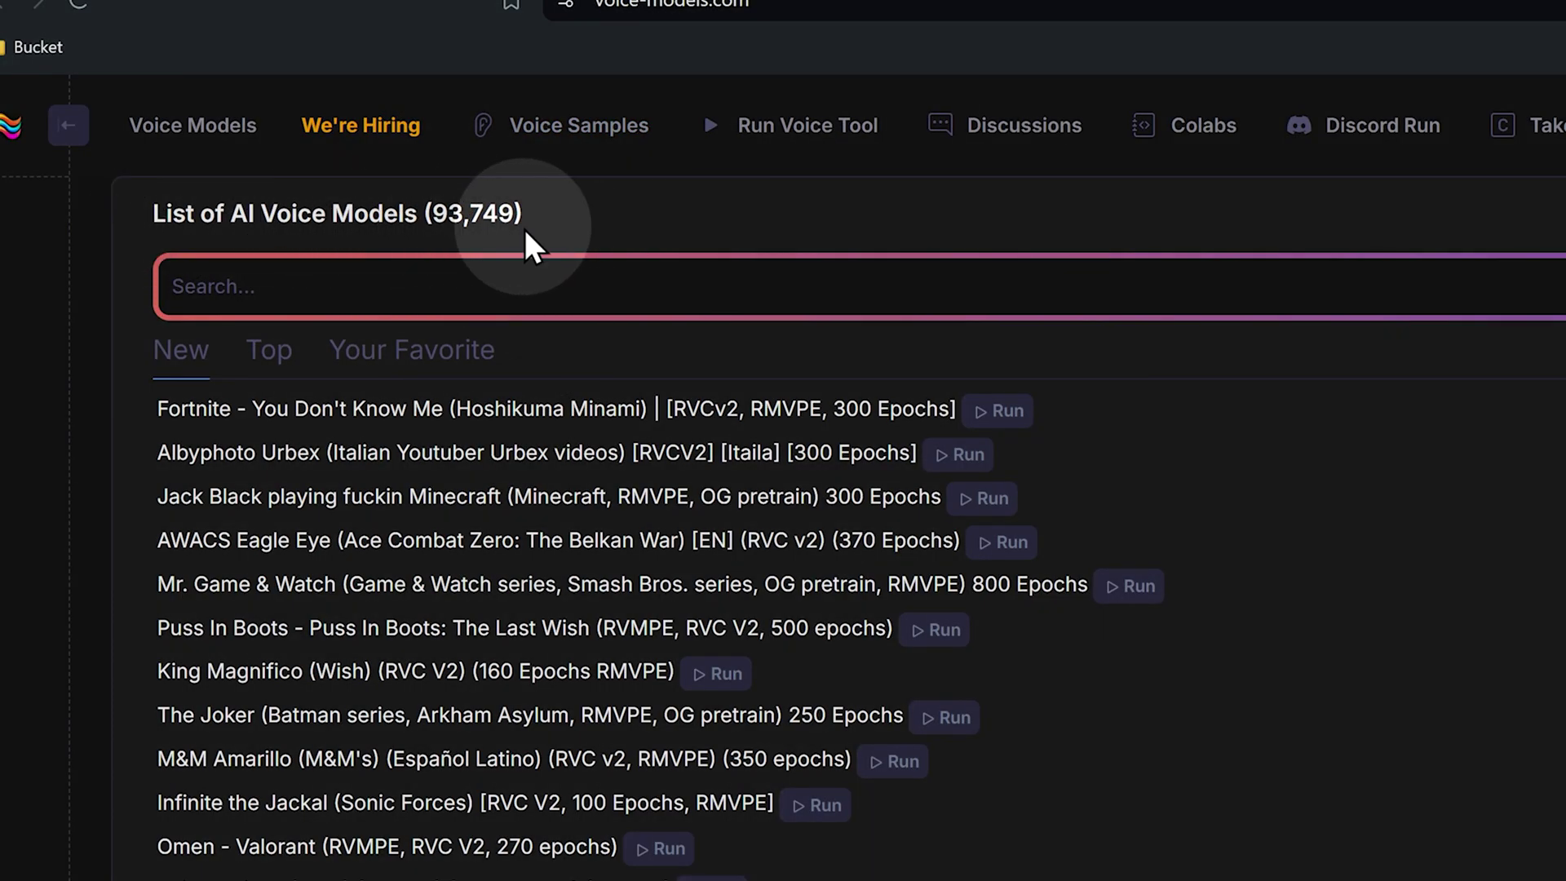
pyautogui.scroll(-4, 520, 271)
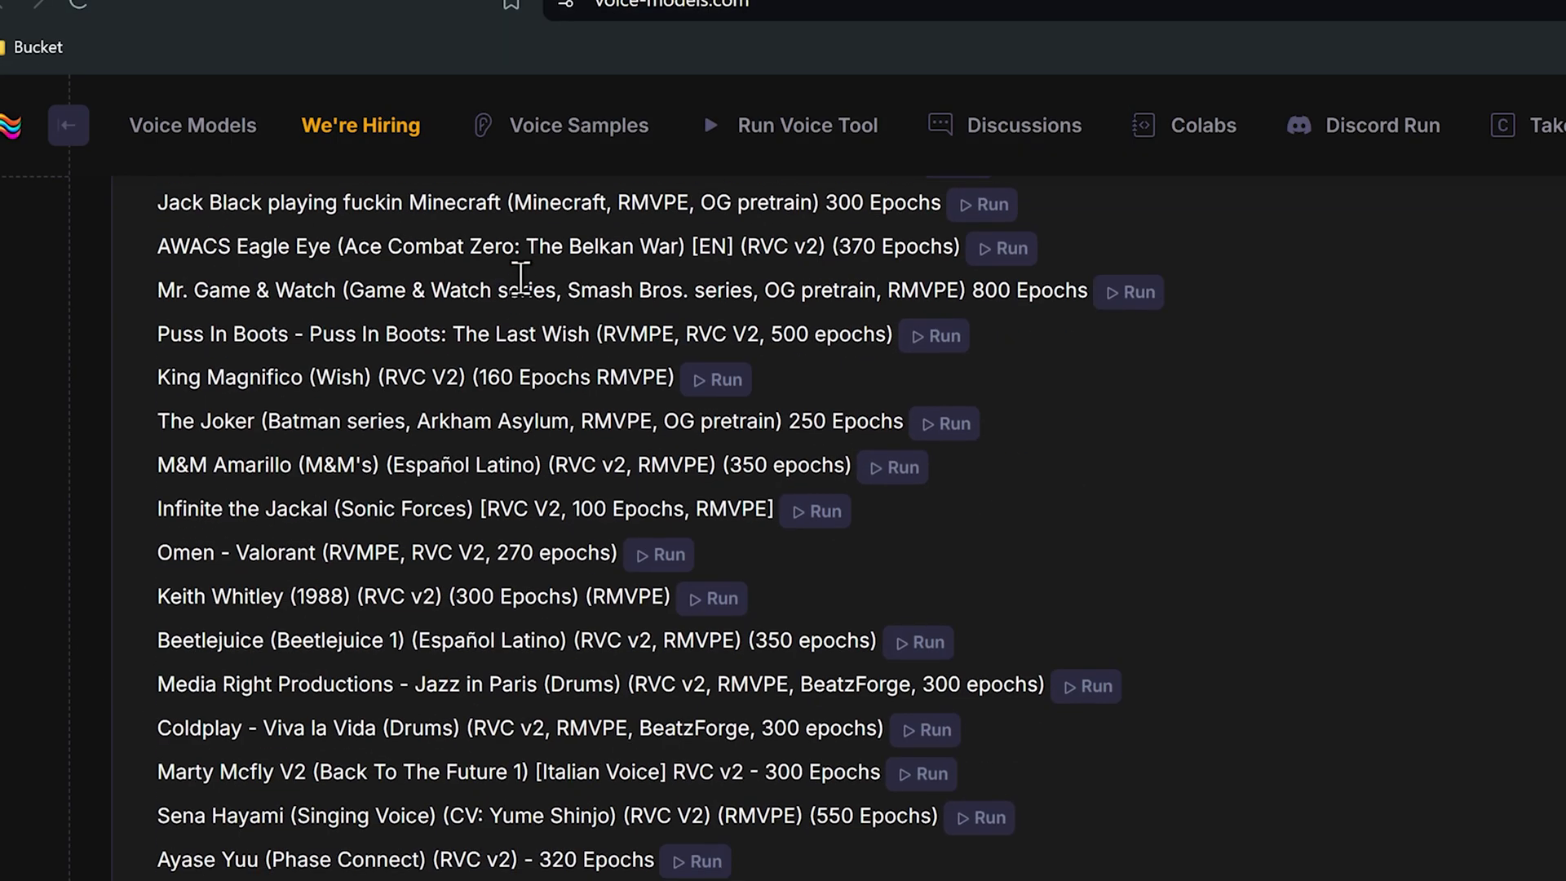
pyautogui.scroll(-2, 522, 78)
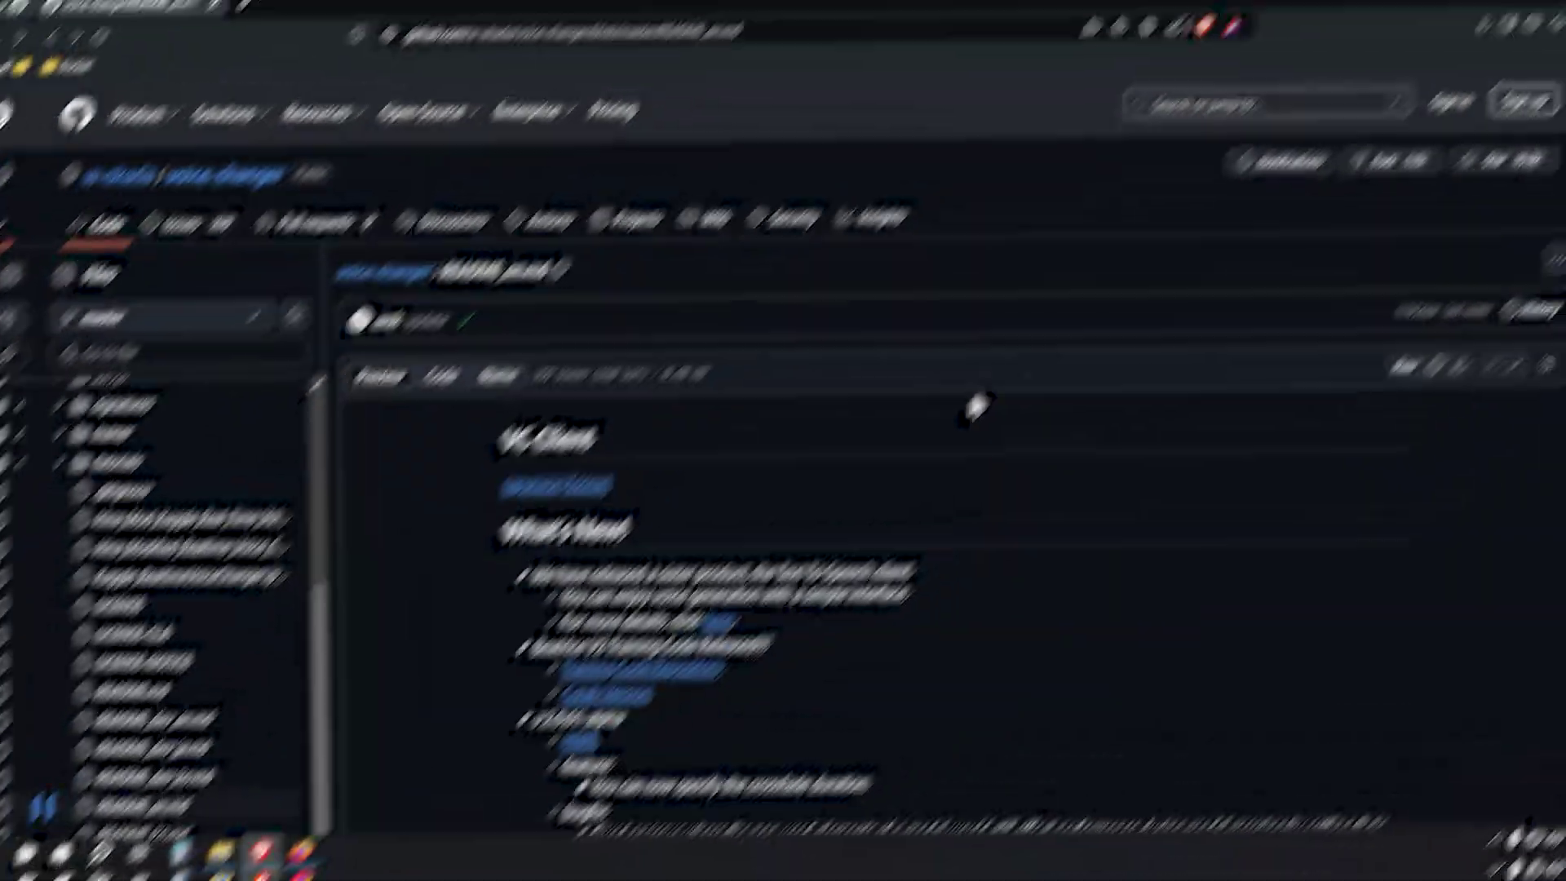
# Scroll the GitHub README to its download notes and follow the hugging face link
pyautogui.scroll(-10, 925, 570)
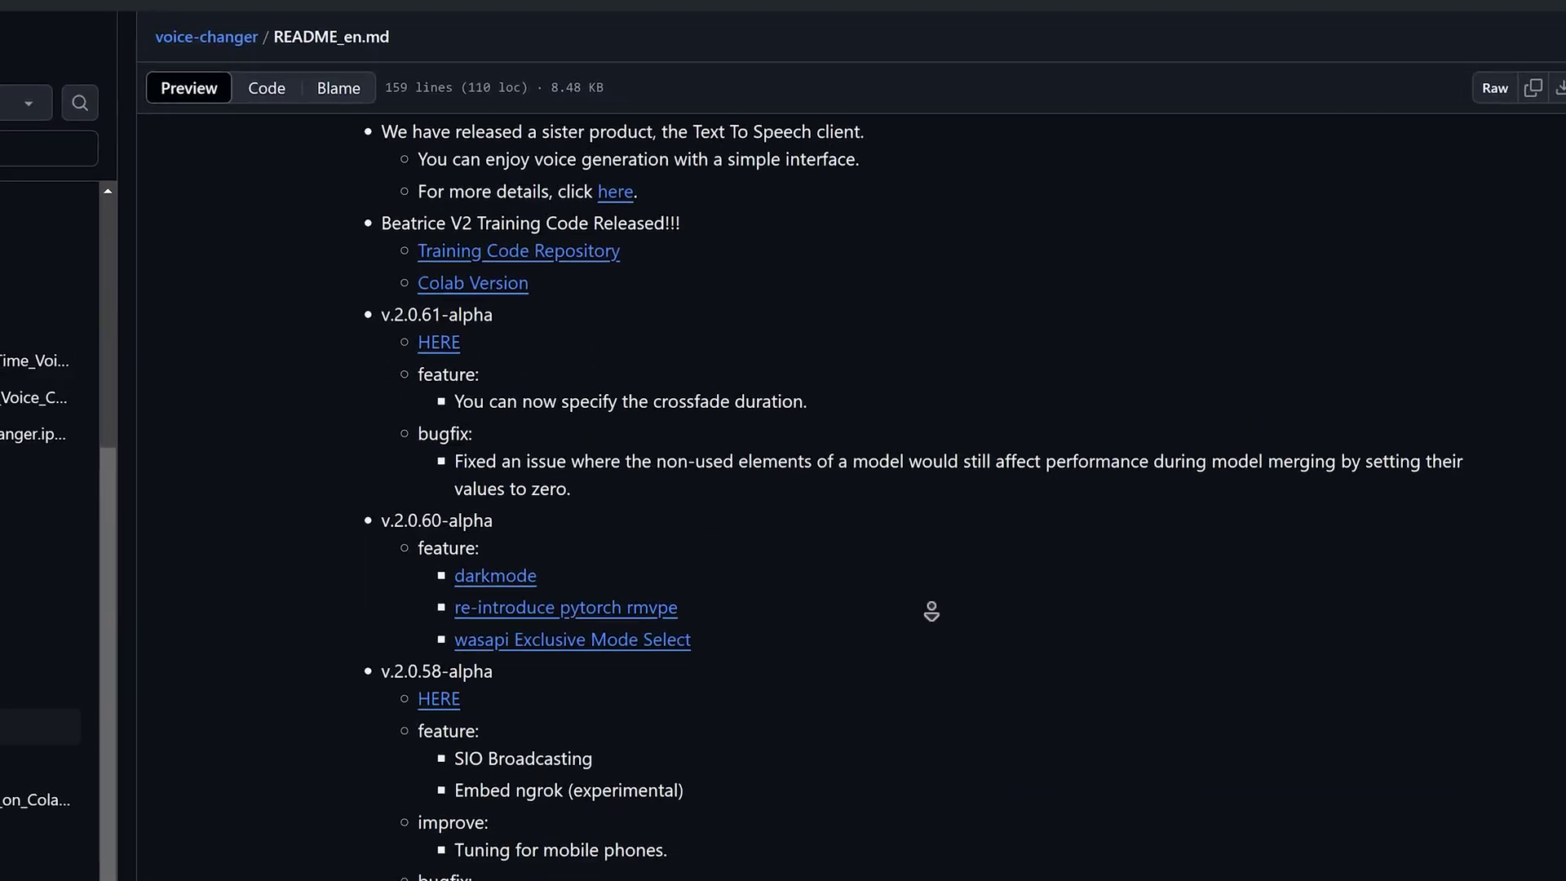
pyautogui.scroll(-15, 933, 634)
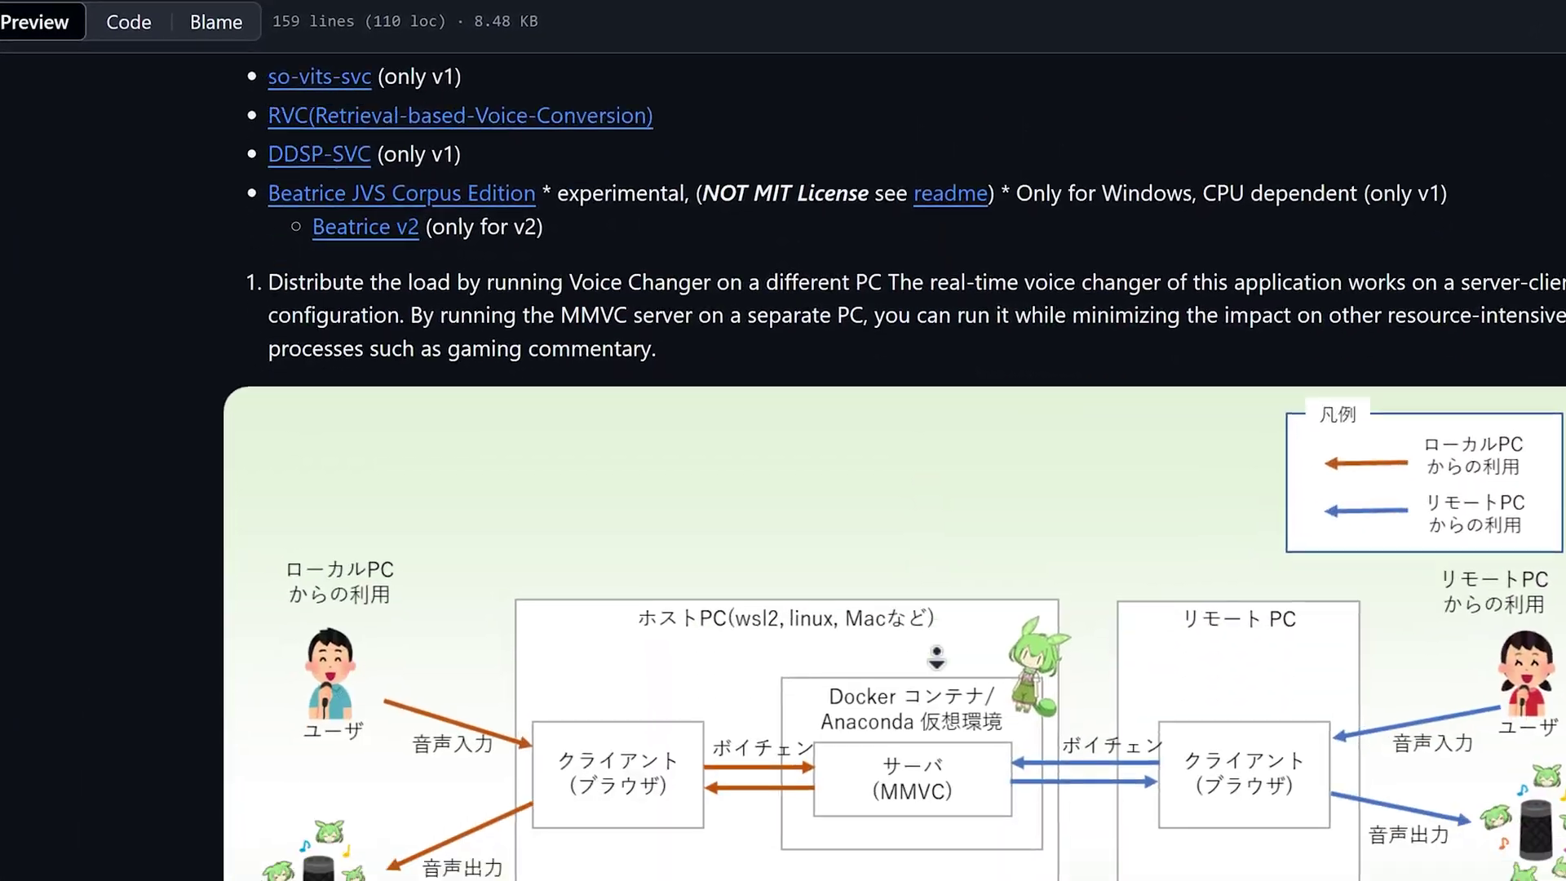
pyautogui.scroll(-12, 939, 681)
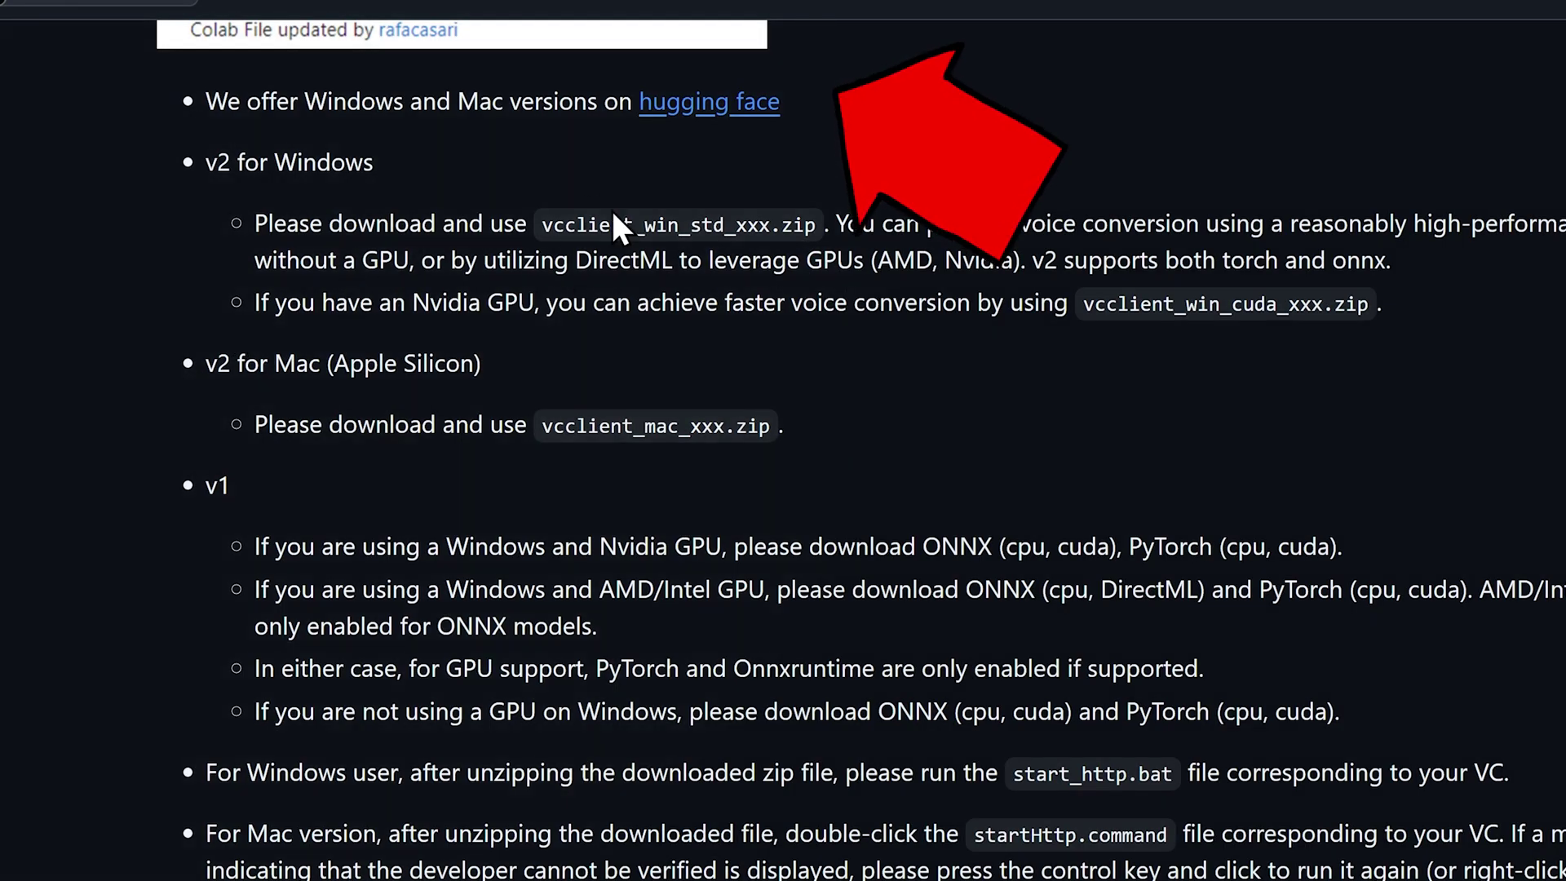
pyautogui.click(707, 123)
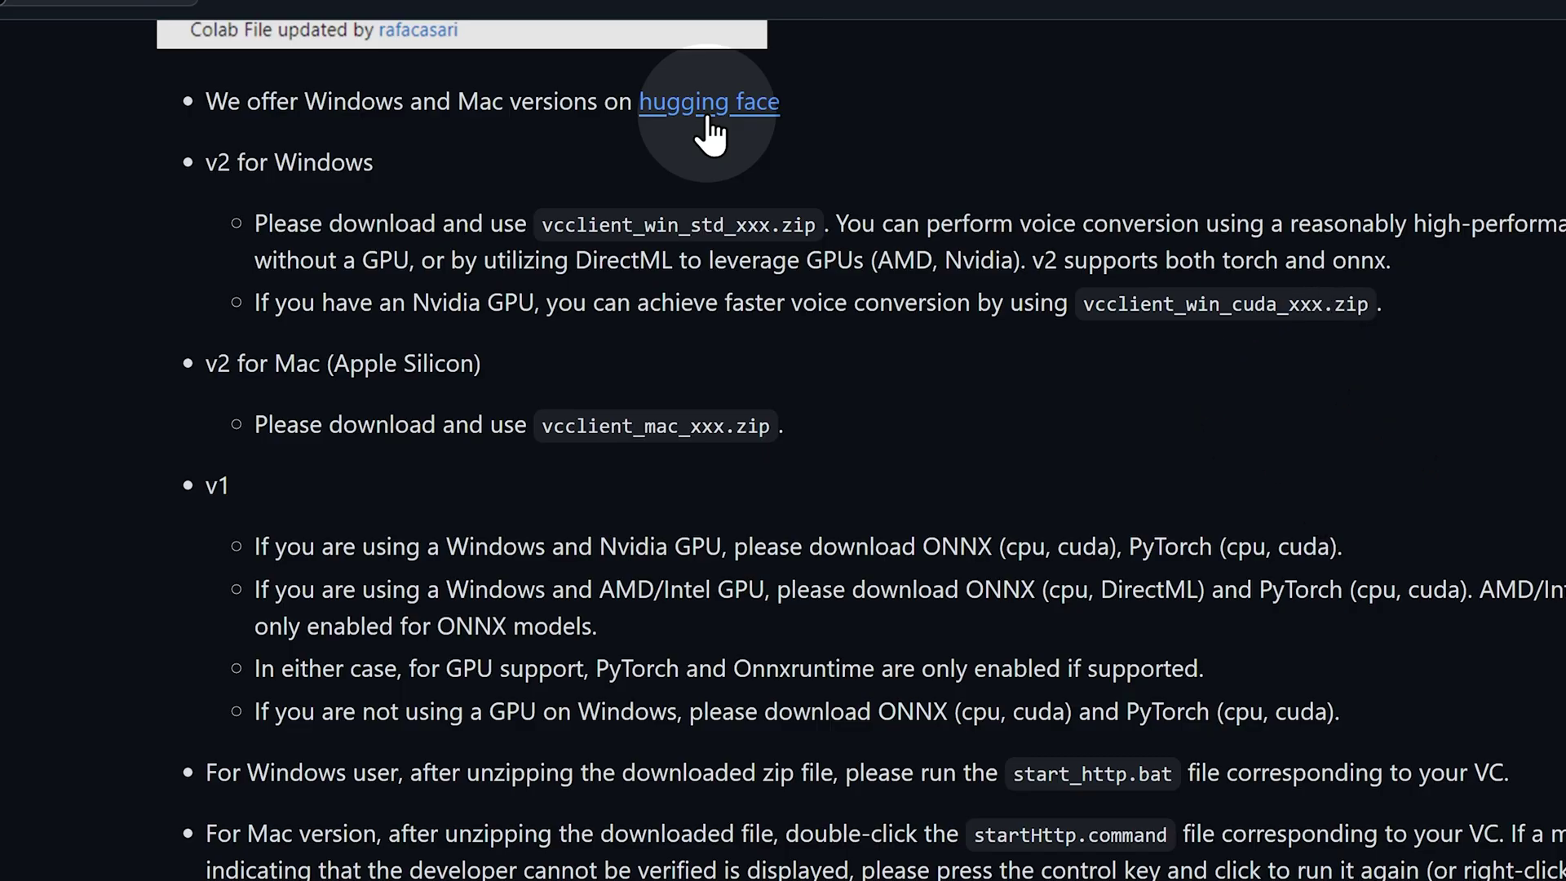
pyautogui.click(703, 118)
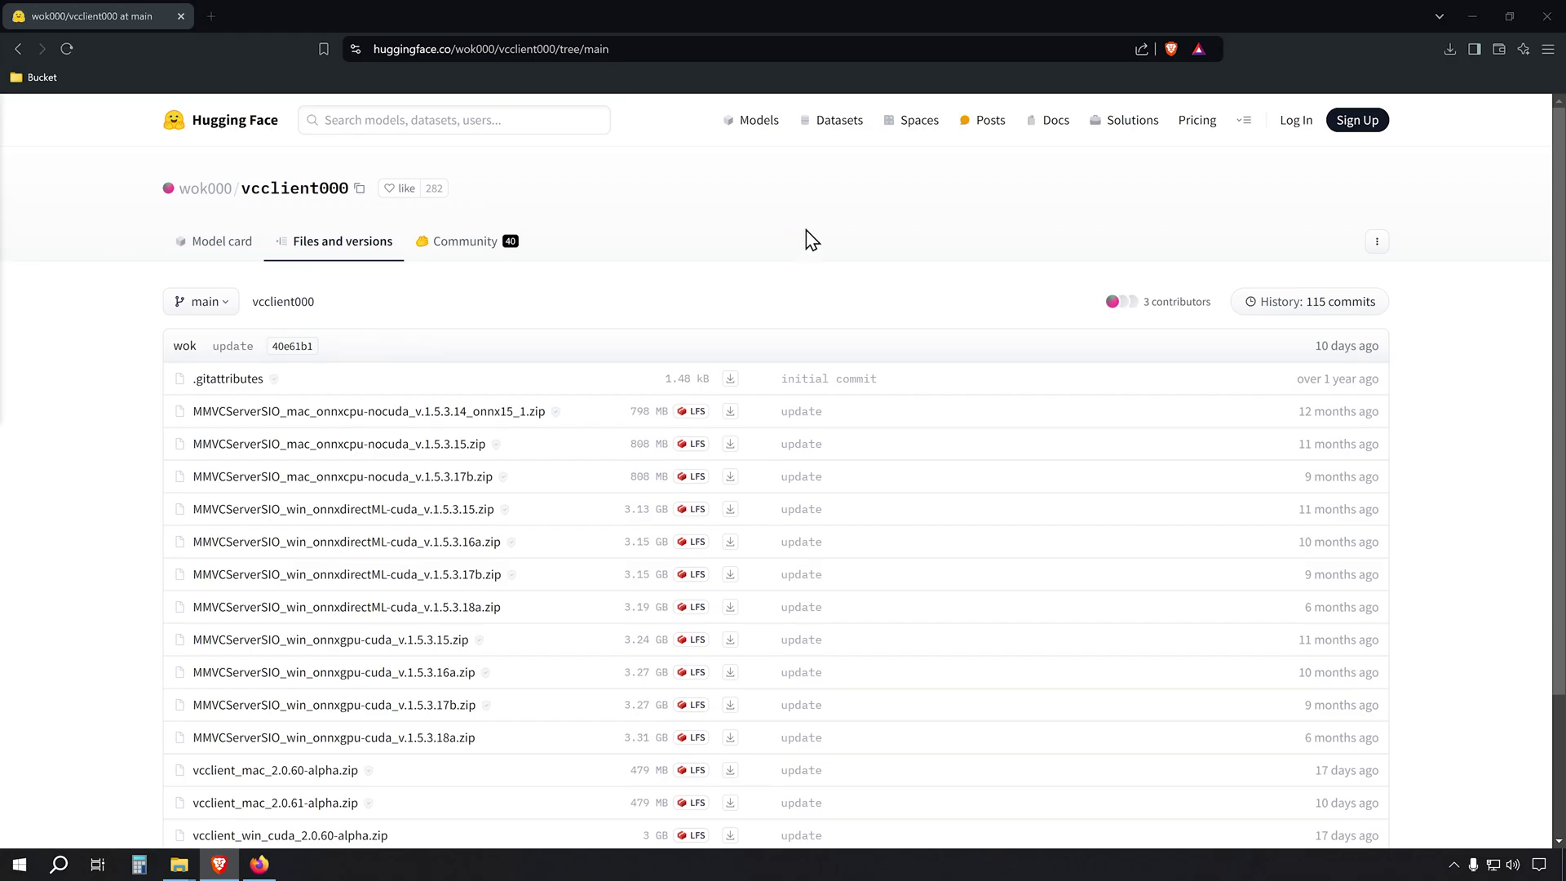
# Download the 3 GB vcclient_win_cuda_2.0.61-alpha.zip and save it to Downloads
pyautogui.scroll(-2, 807, 220)
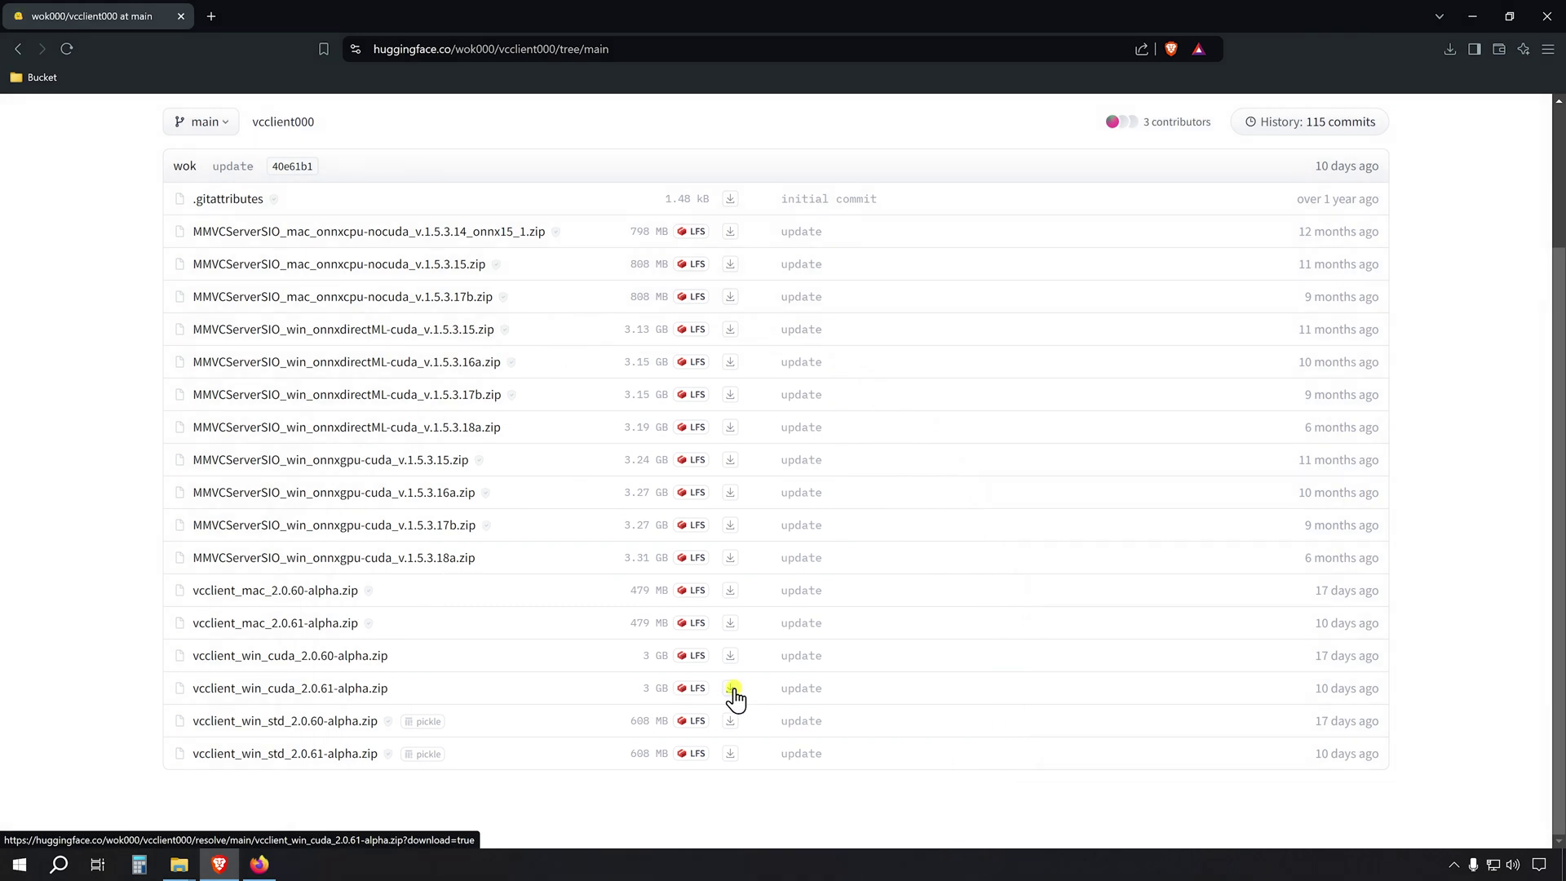
pyautogui.click(731, 689)
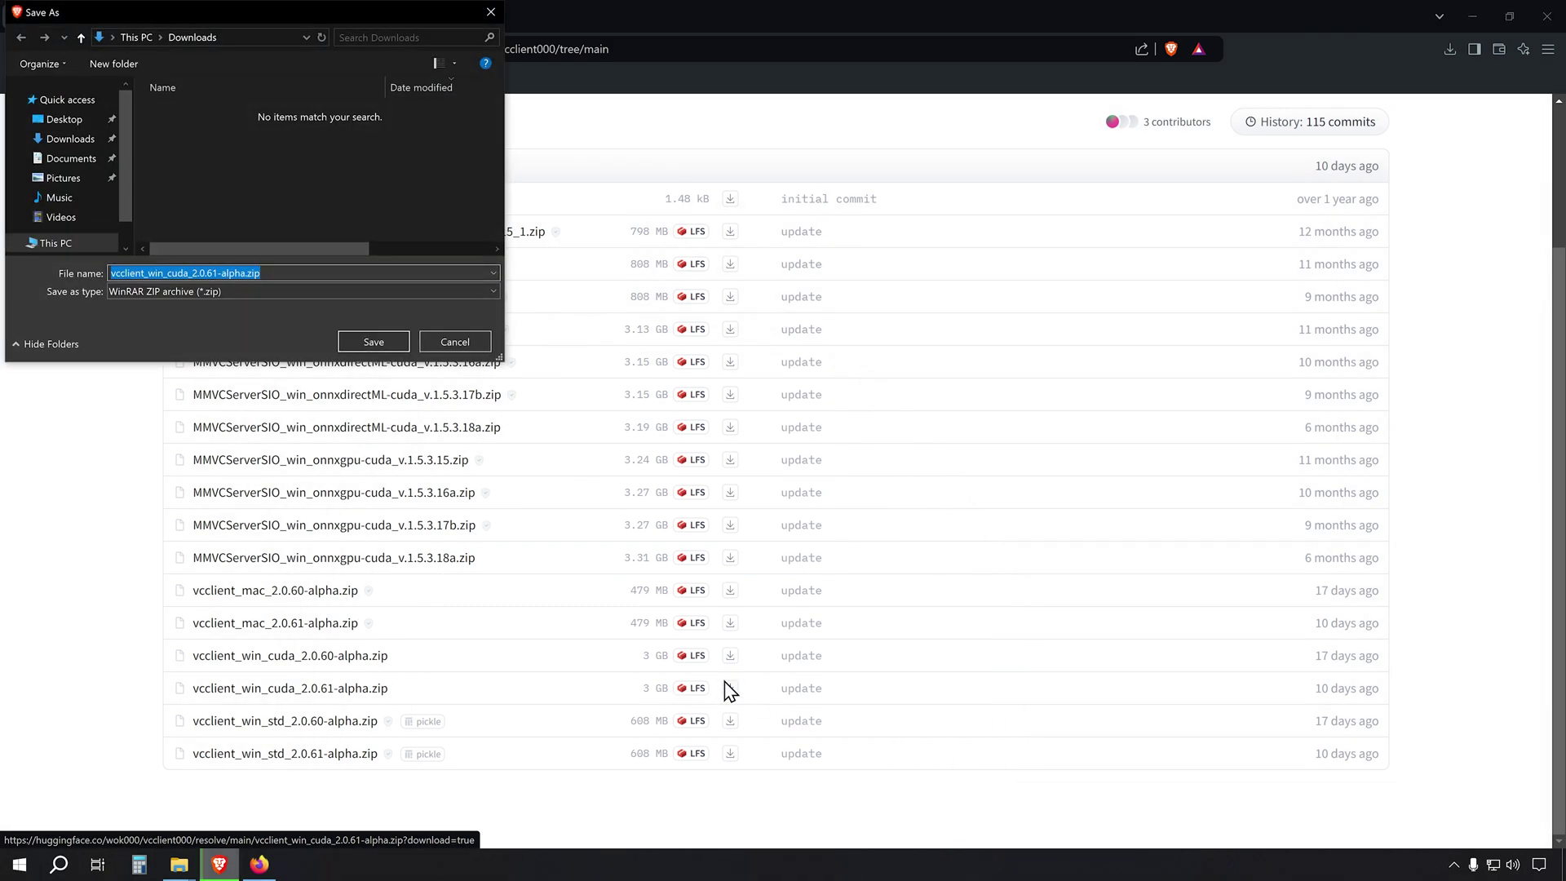
pyautogui.click(388, 343)
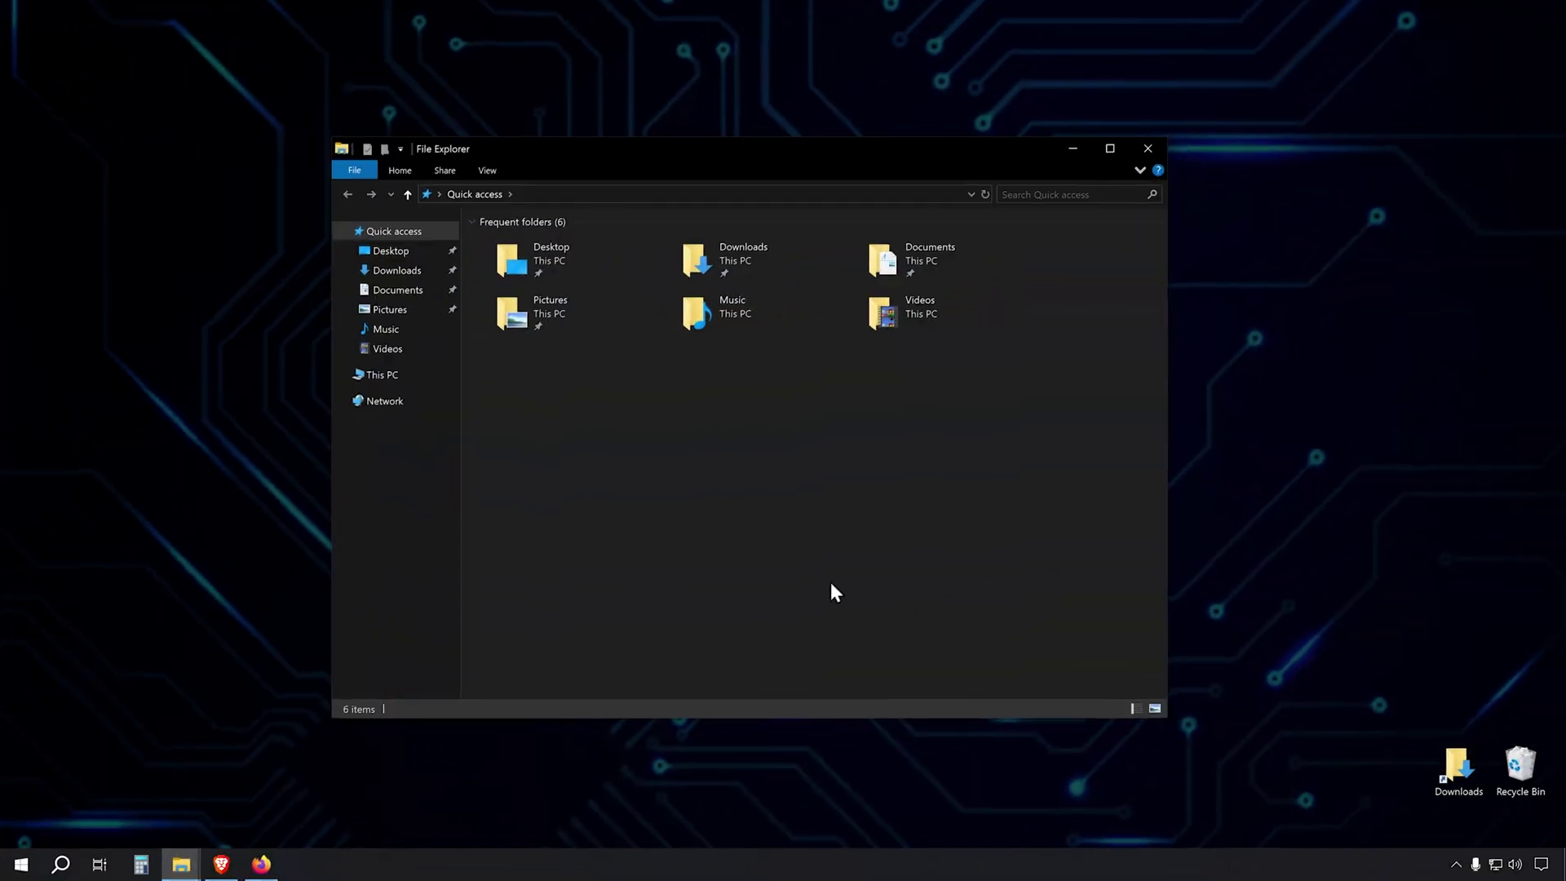
# Extract the VCClient zip in Downloads and rename the folder 'vokada voice changer'
pyautogui.doubleClick(744, 256)
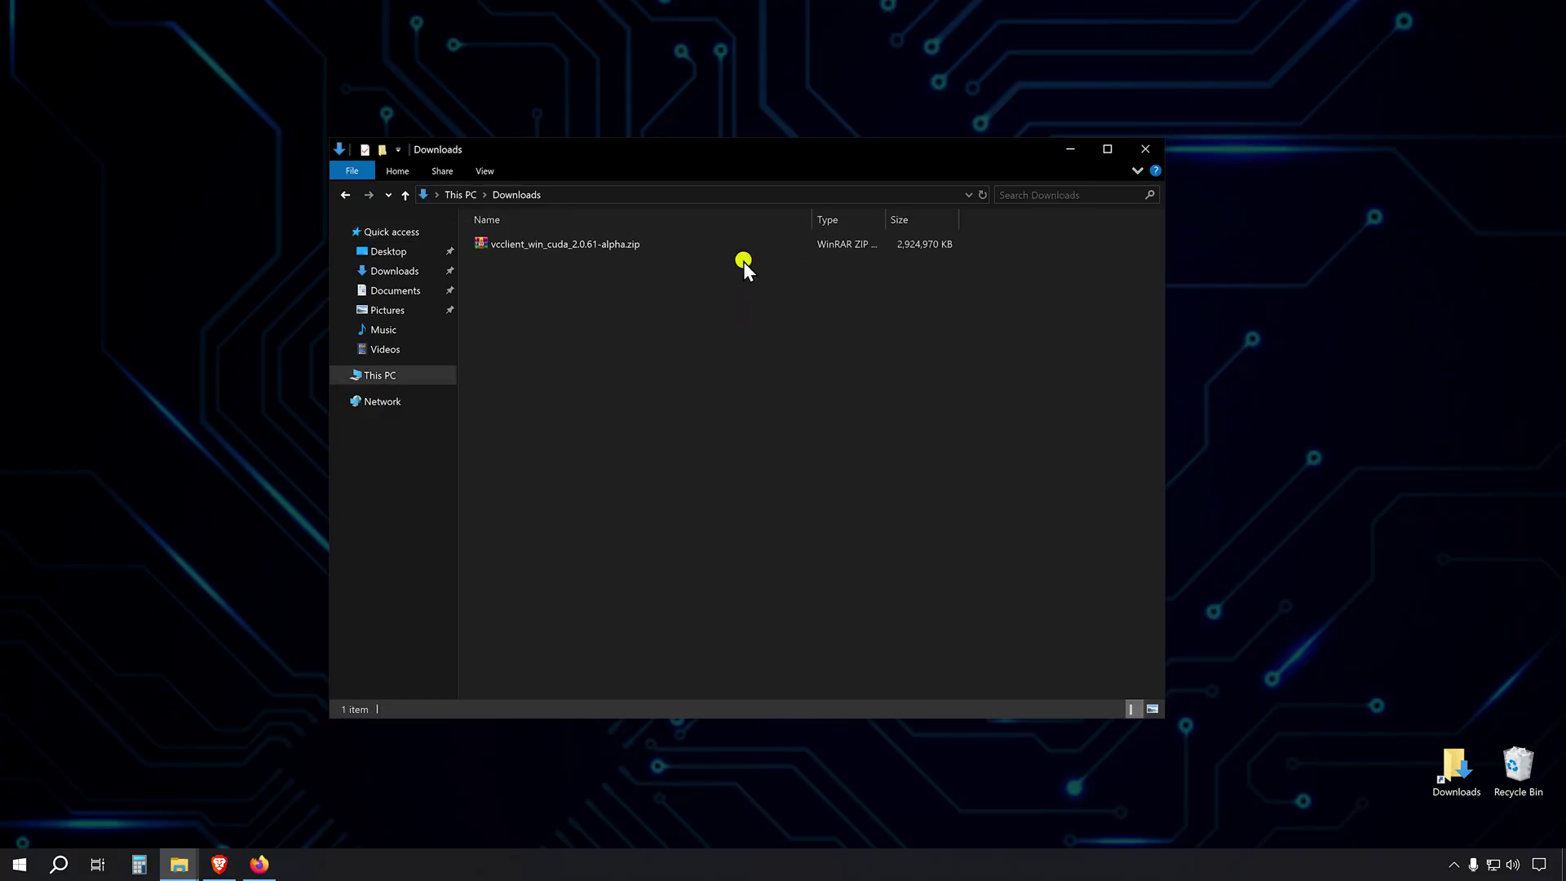
pyautogui.rightClick(571, 226)
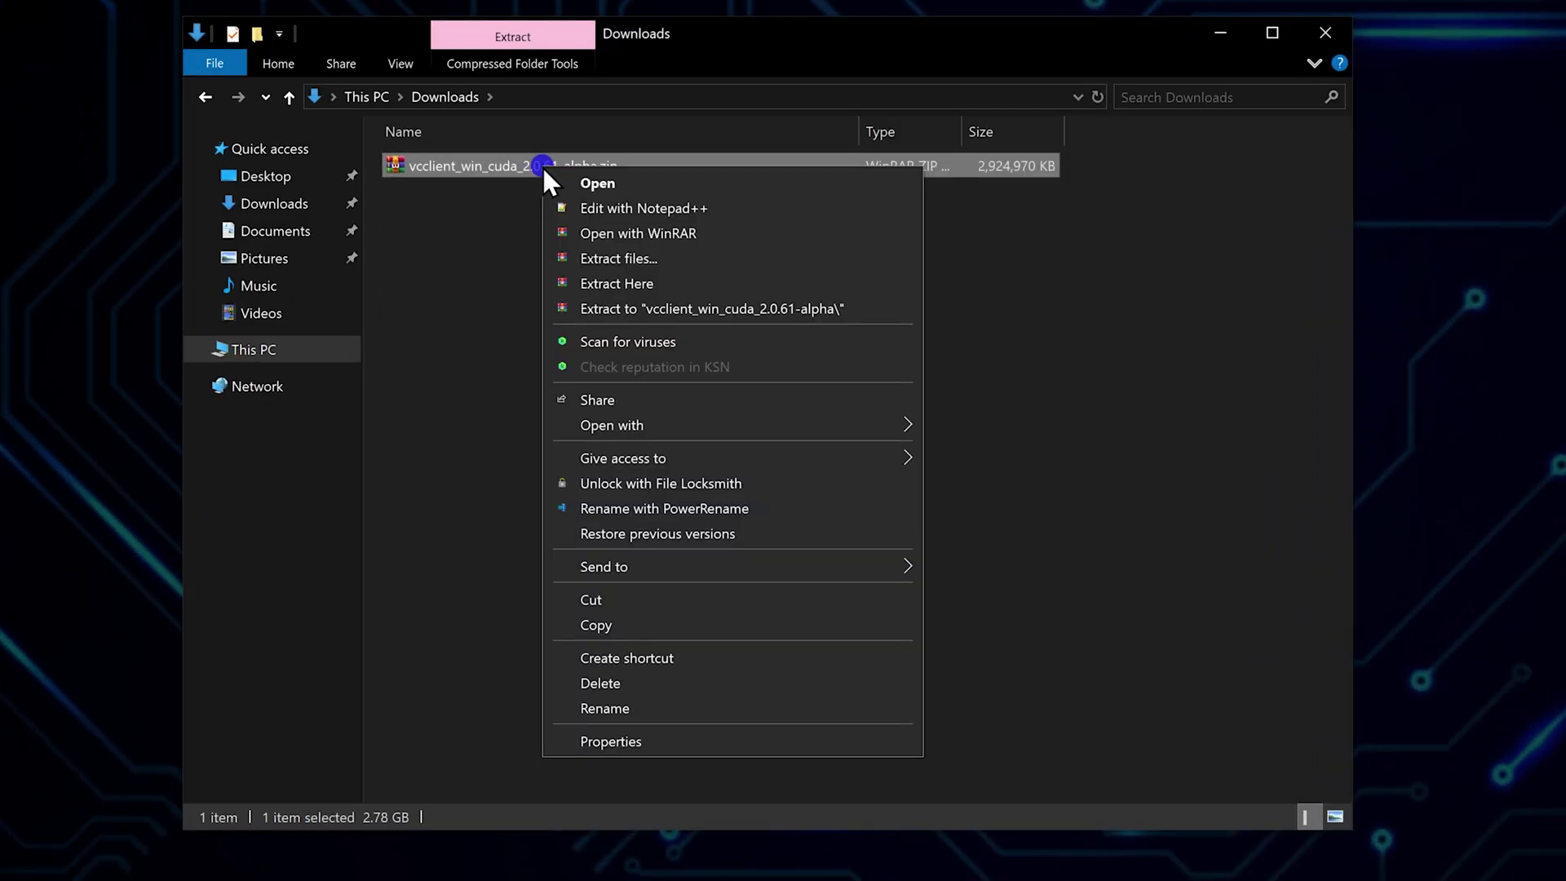
pyautogui.click(775, 309)
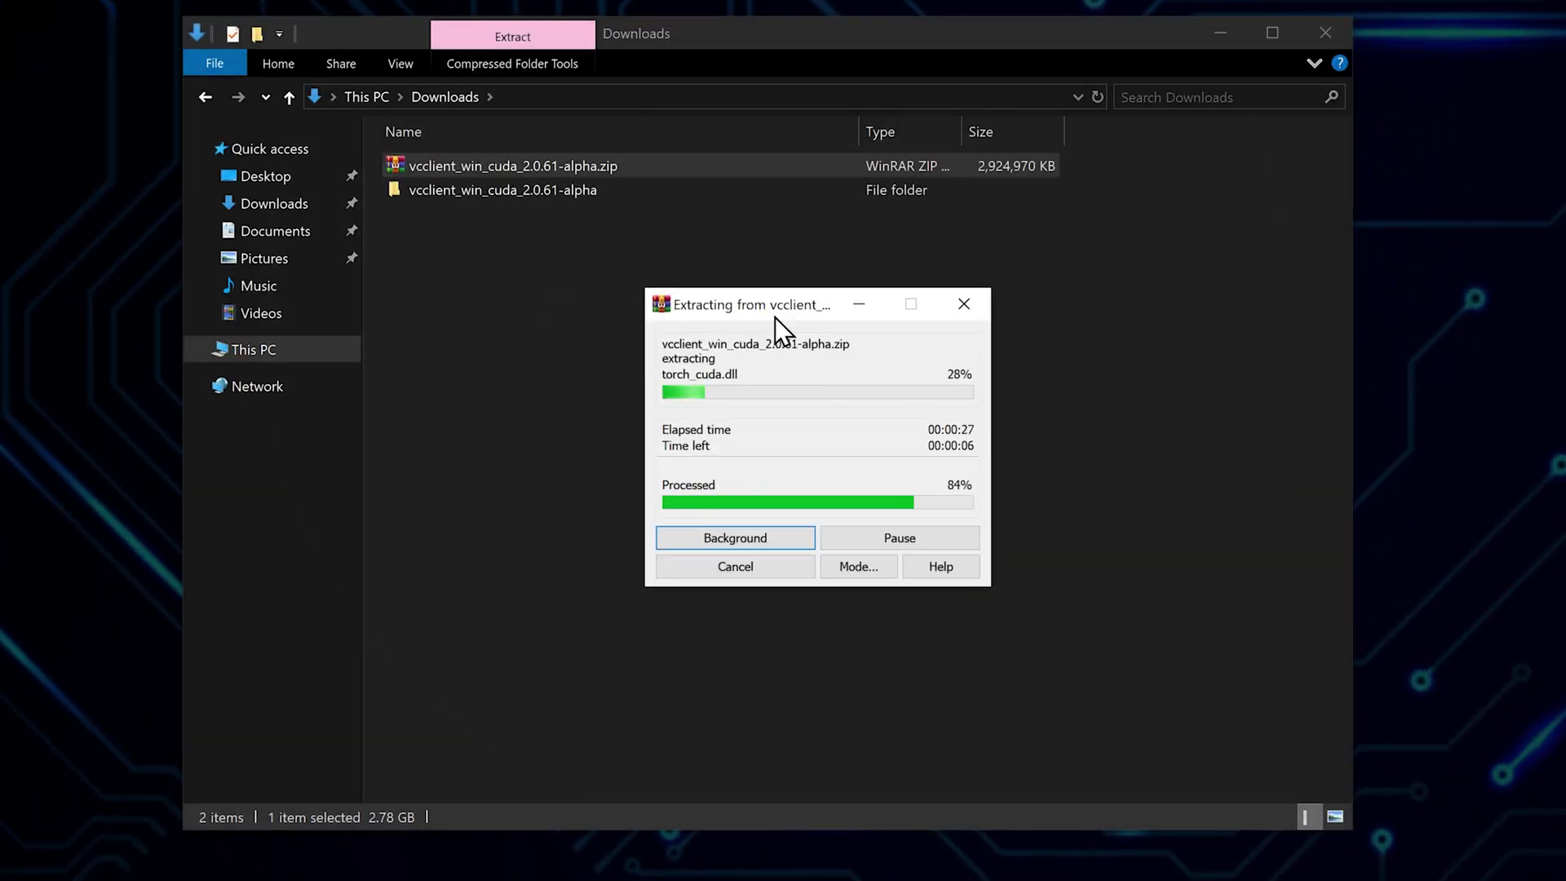
pyautogui.click(538, 189)
pyautogui.press('F2')
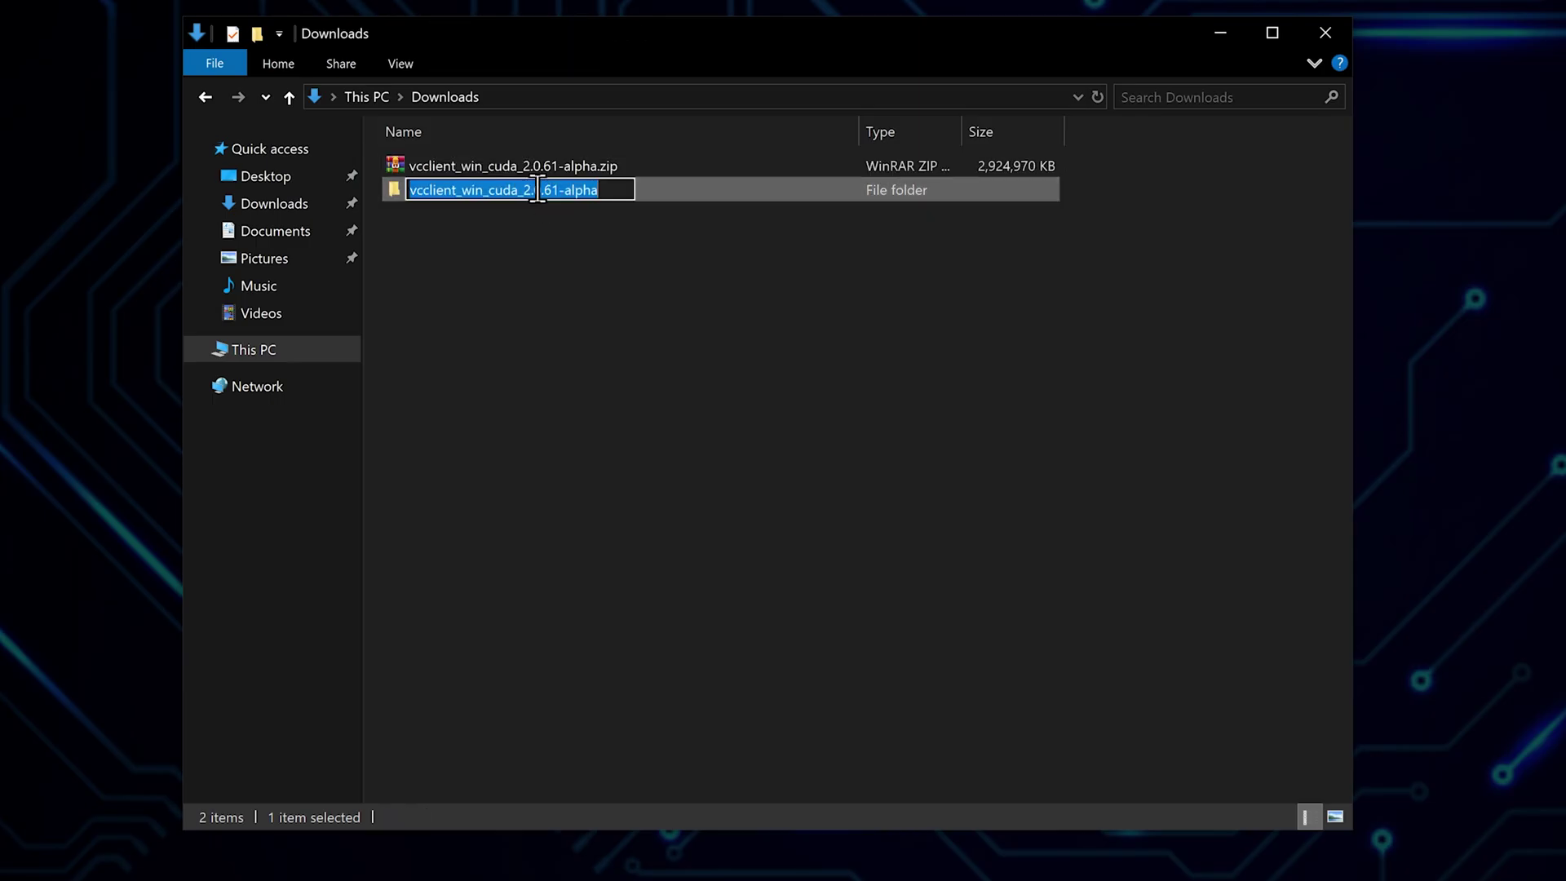
pyautogui.write('vokada voice changer')
pyautogui.press('Return')
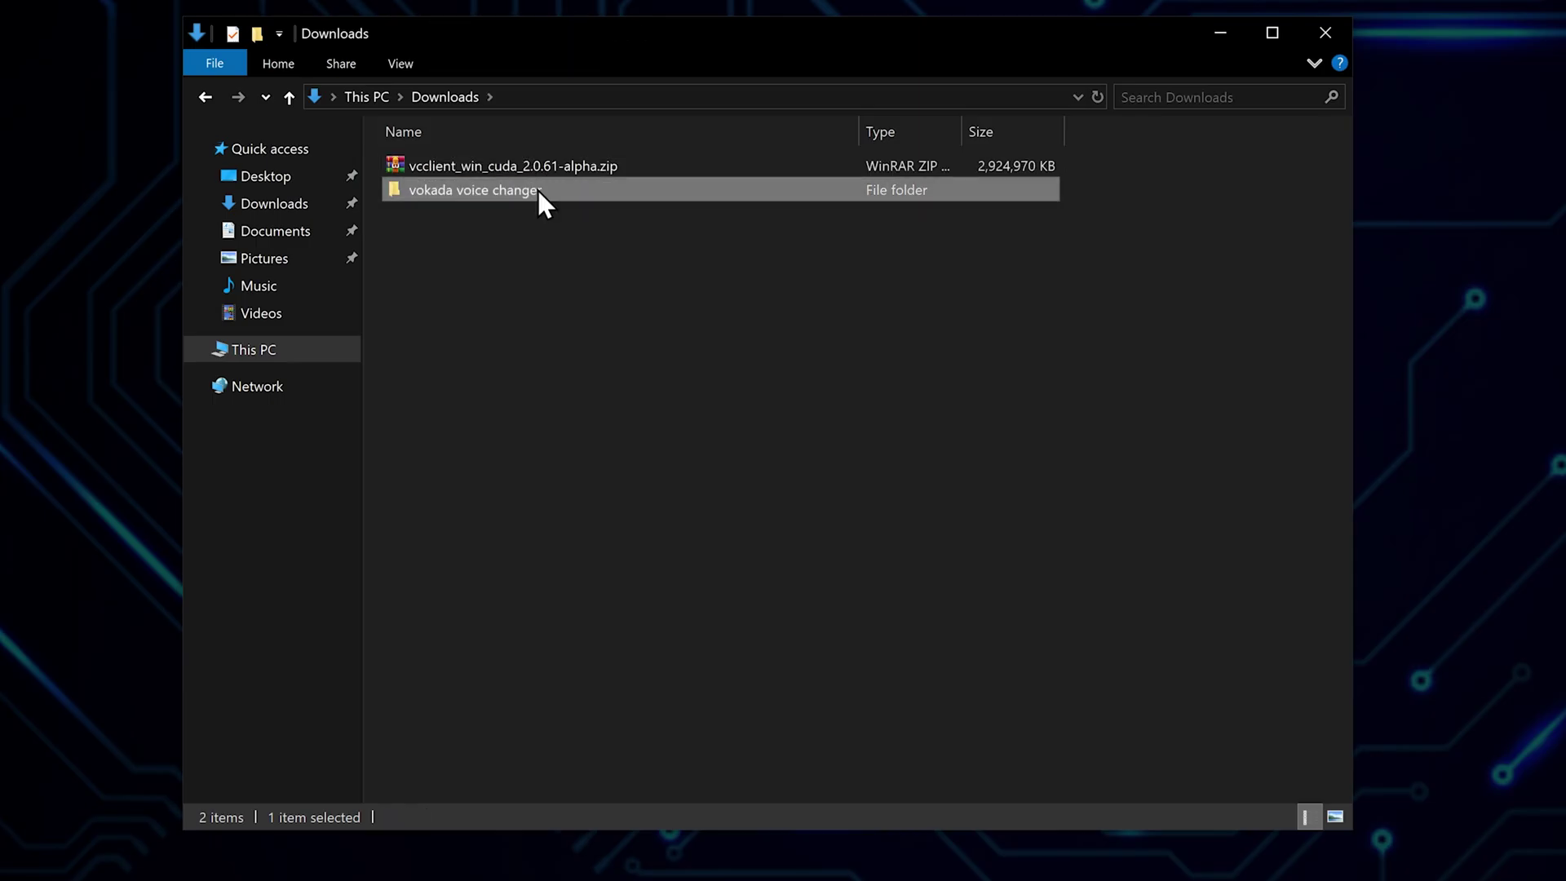
# Delete the zip and select start_http.bat inside vokada voice changer\dist\main
pyautogui.rightClick(580, 167)
pyautogui.click(674, 682)
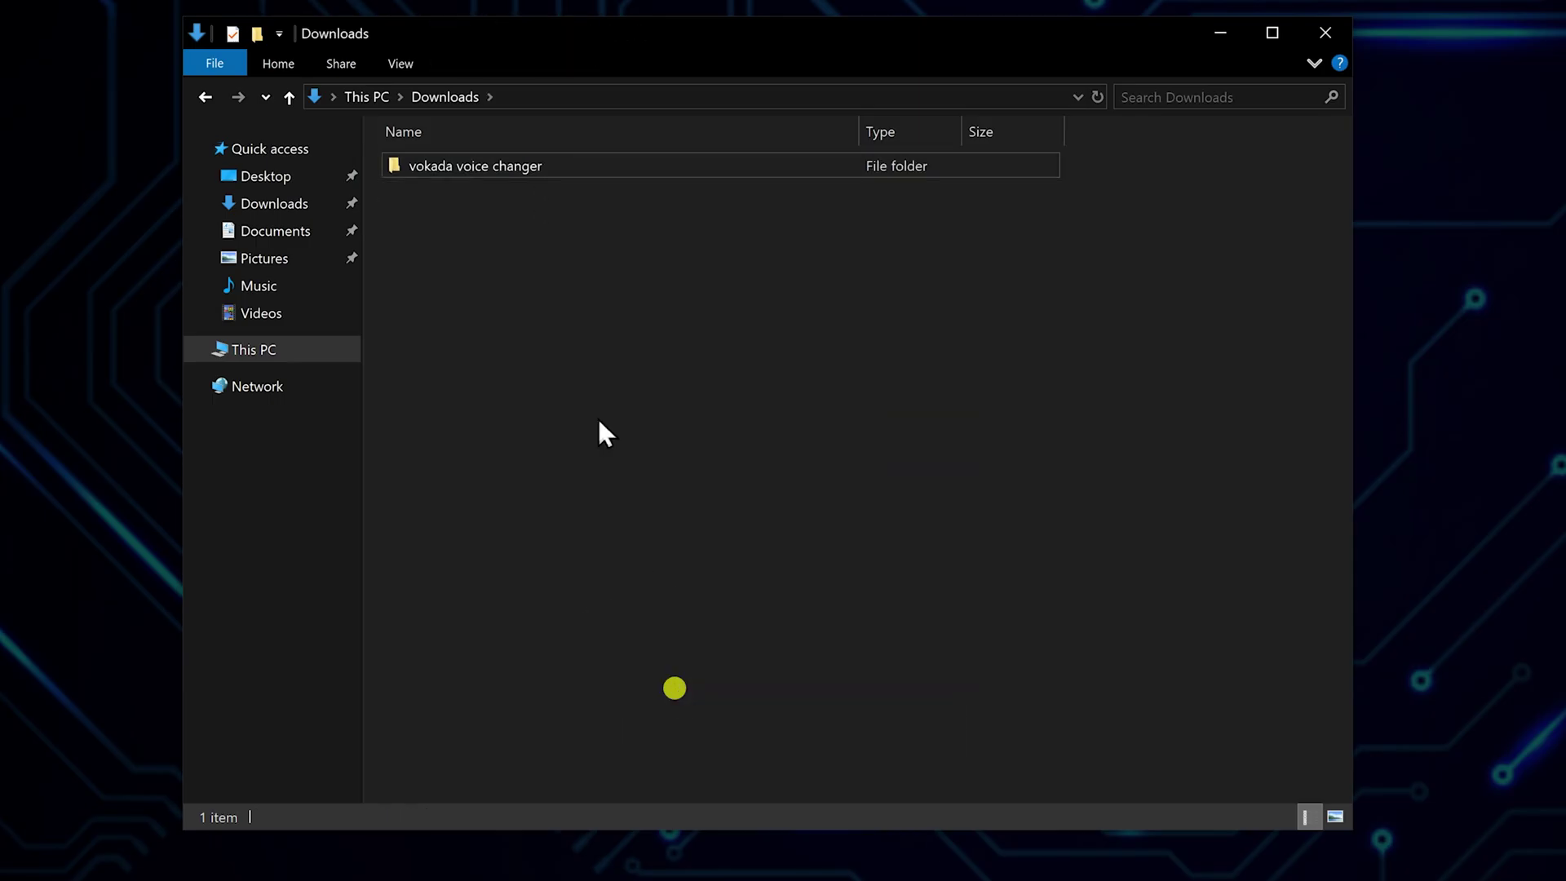
pyautogui.doubleClick(514, 173)
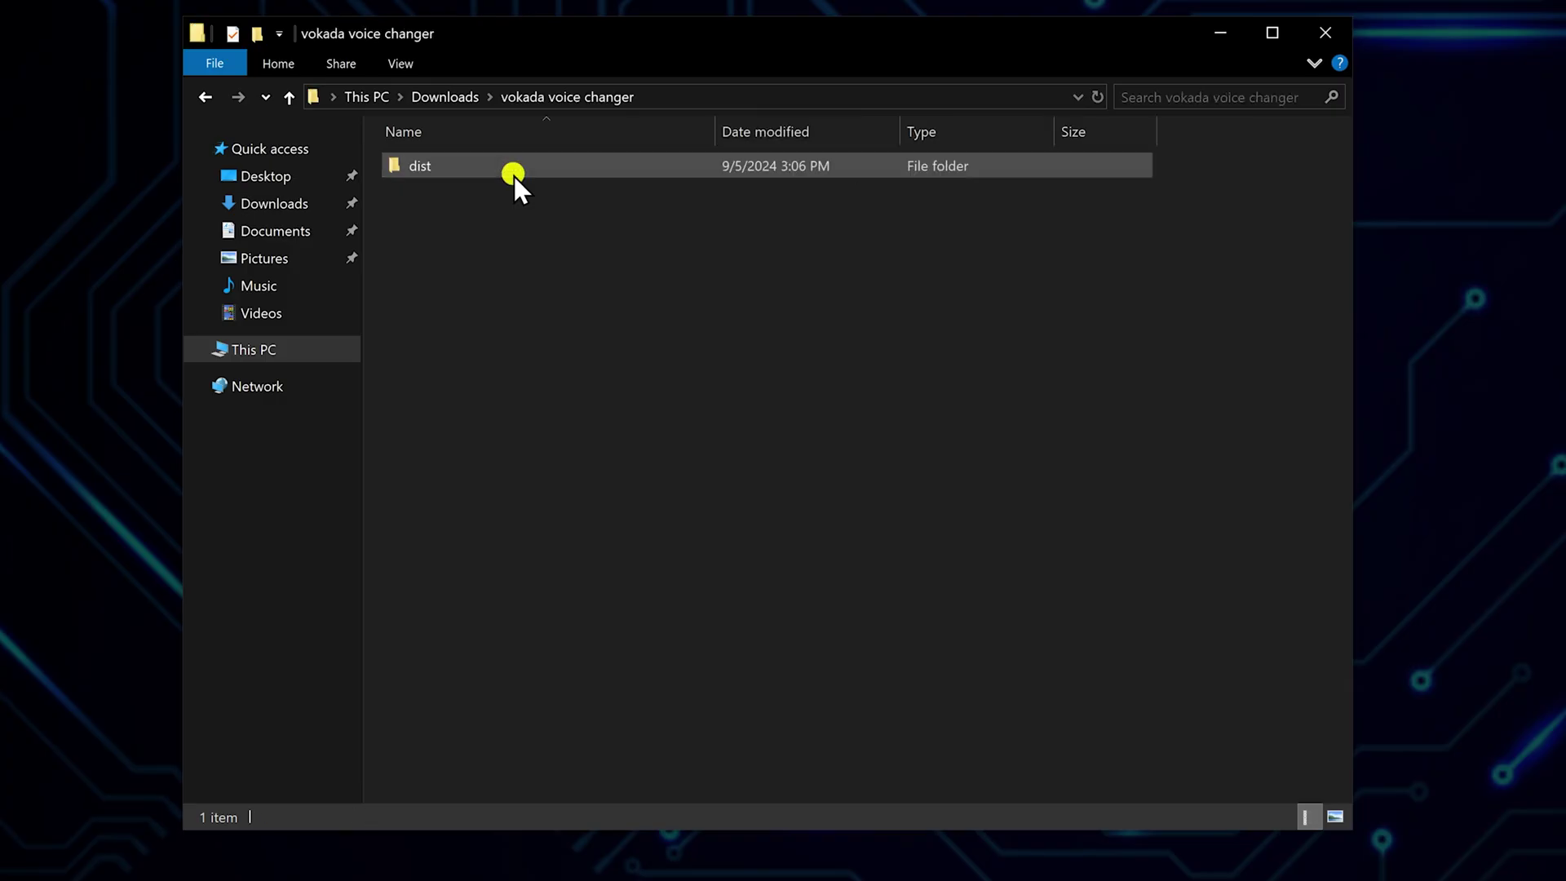
pyautogui.doubleClick(512, 173)
pyautogui.doubleClick(512, 173)
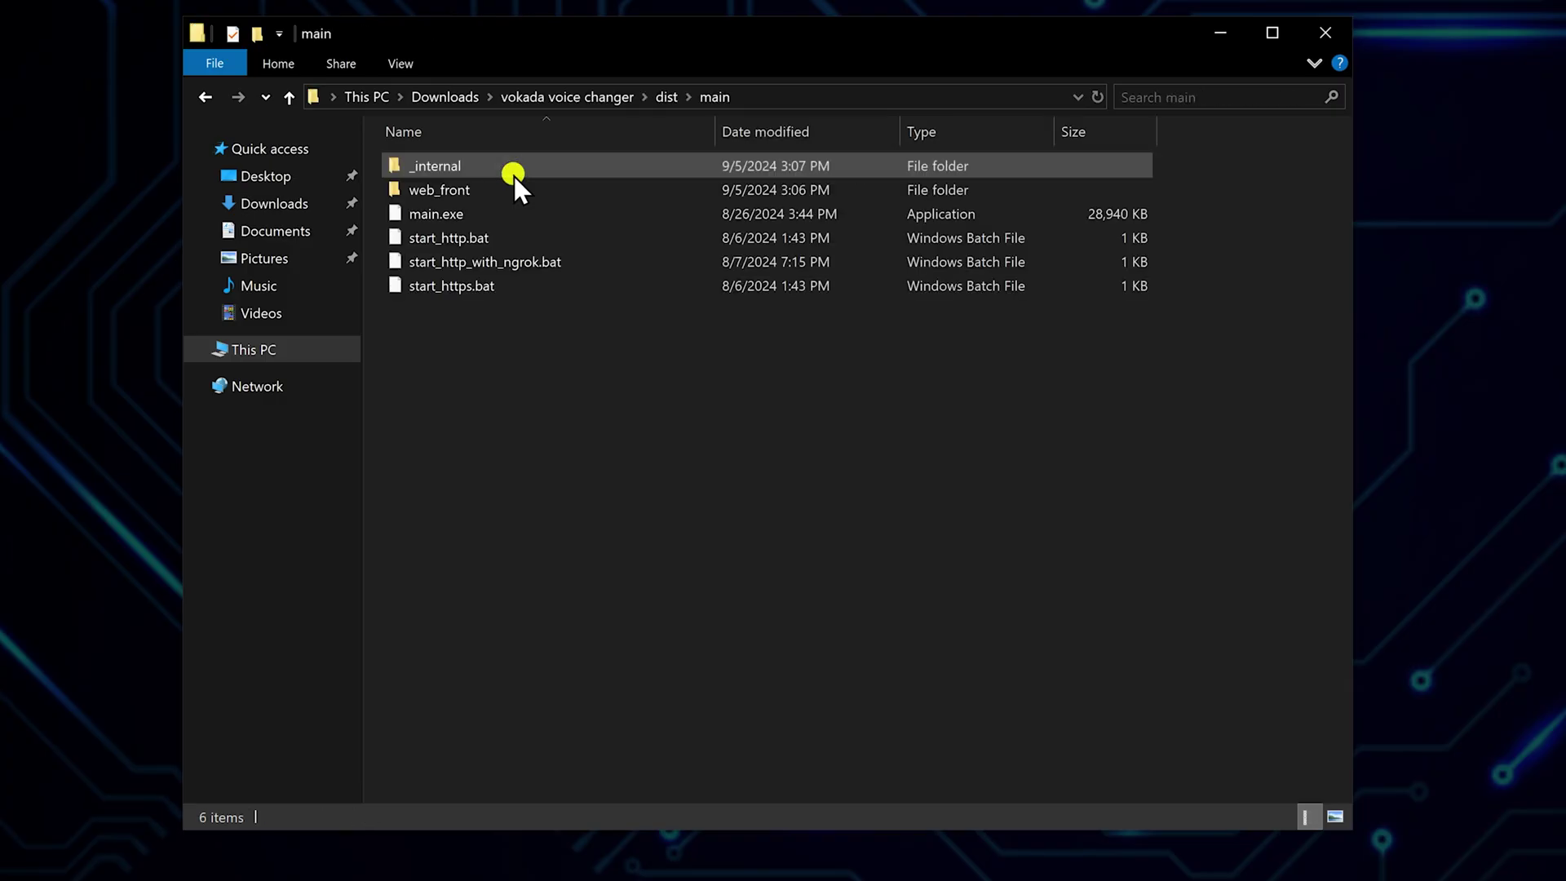
pyautogui.click(522, 240)
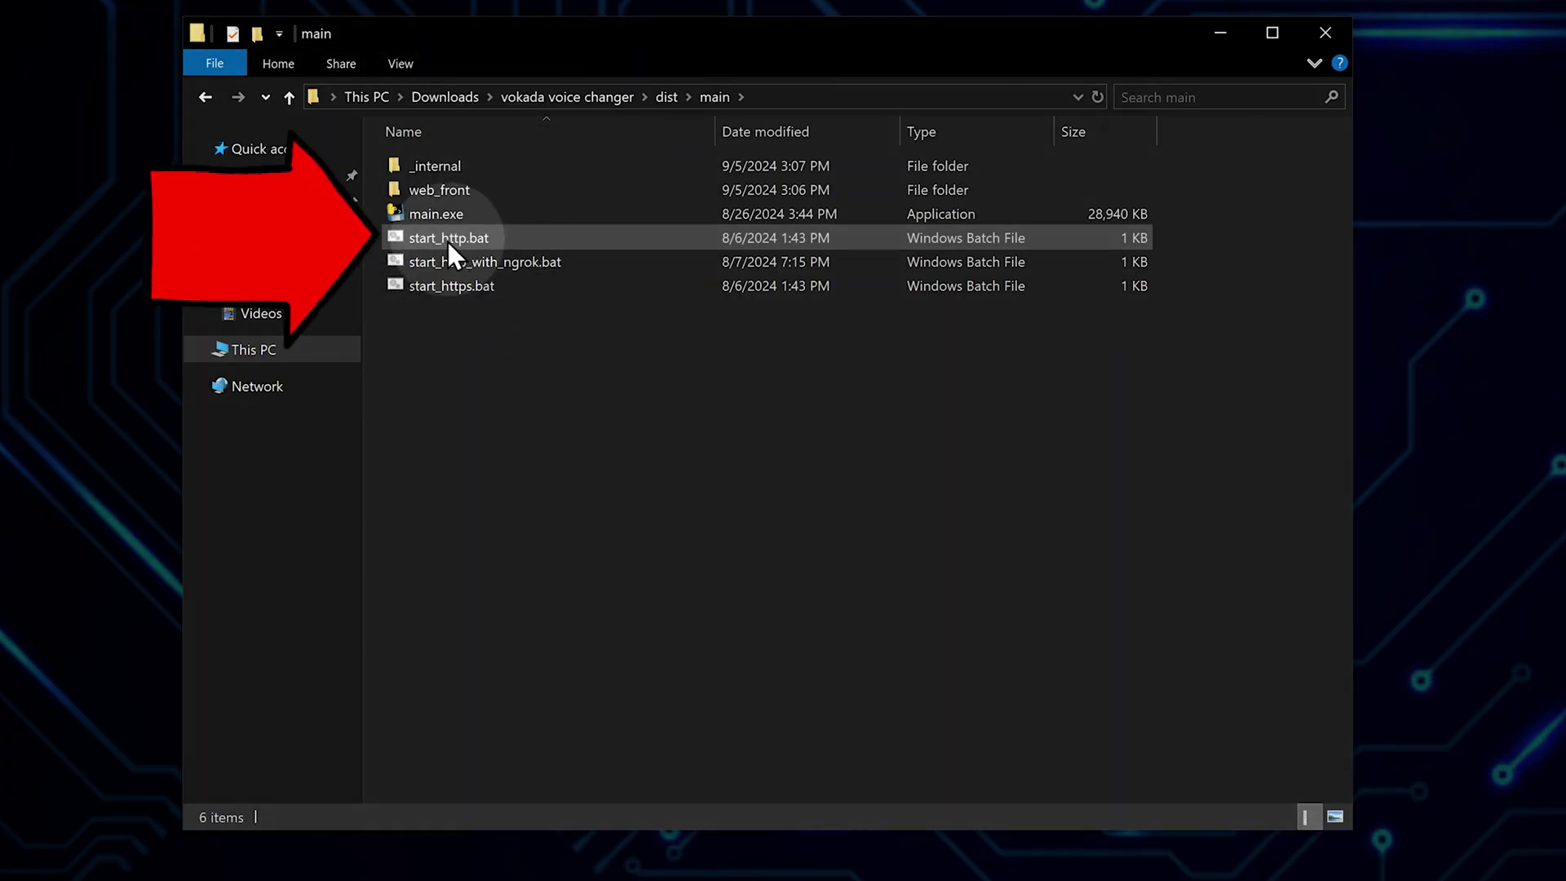
# Launch start_http.bat, allowing it past SmartScreen with More info and Run anyway
pyautogui.doubleClick(487, 239)
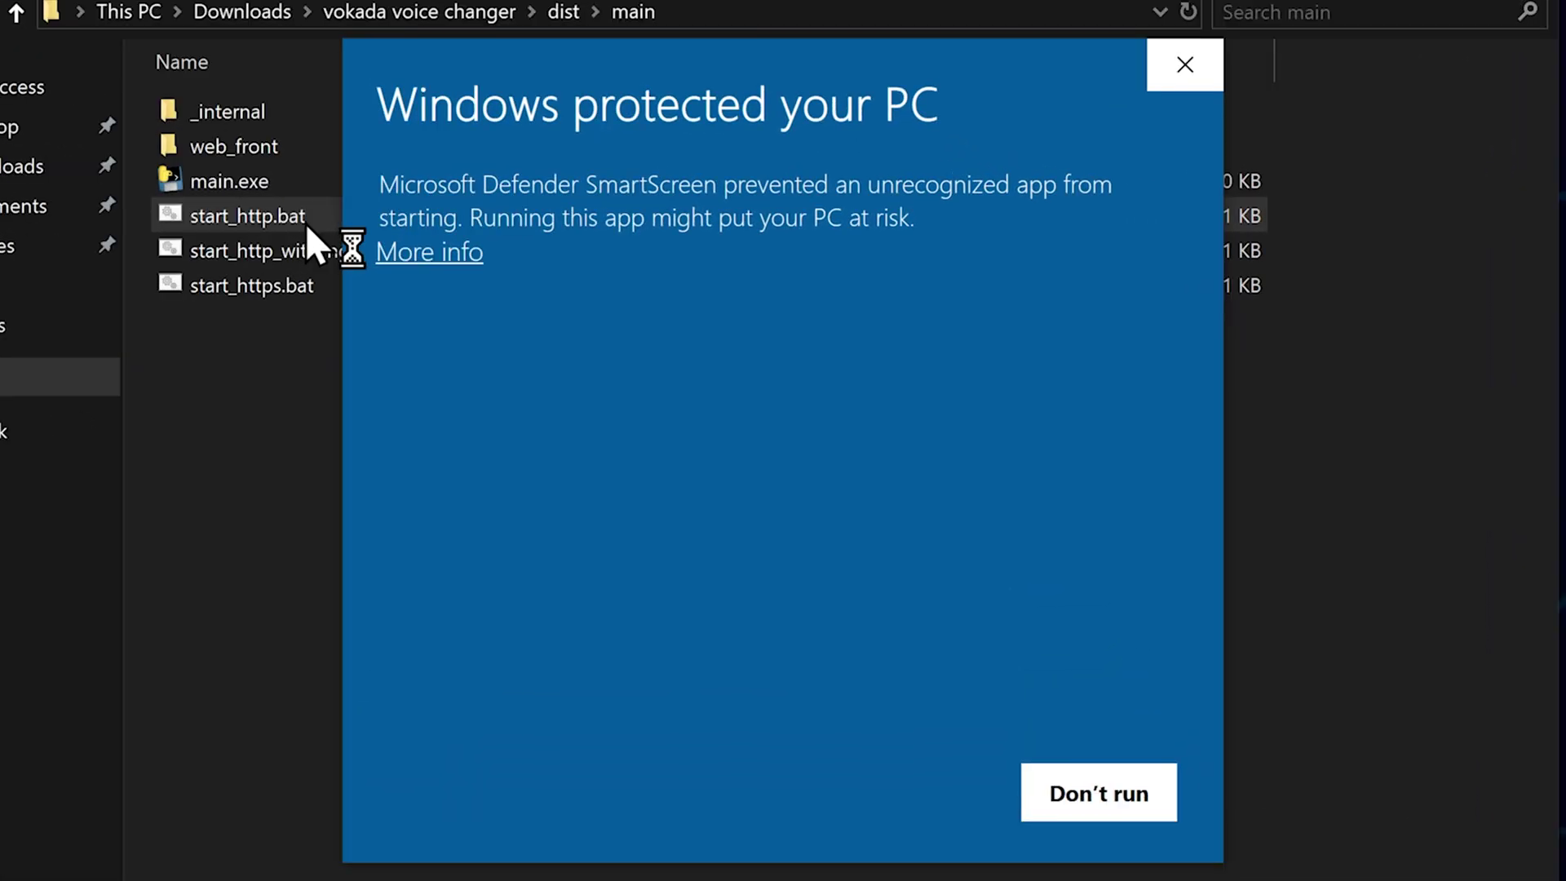
pyautogui.click(451, 251)
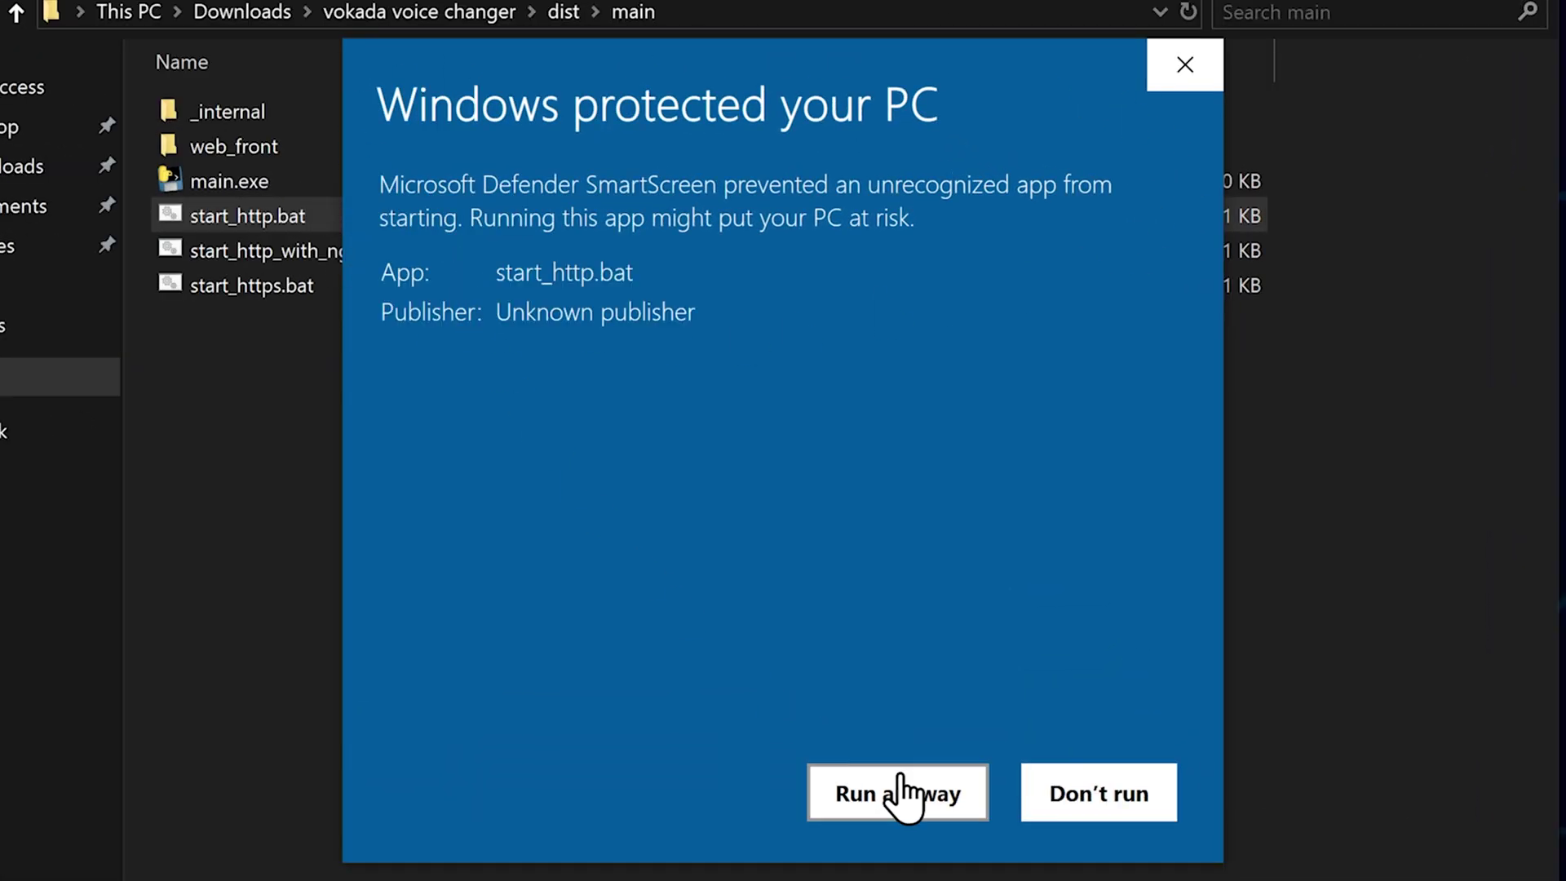
pyautogui.click(926, 802)
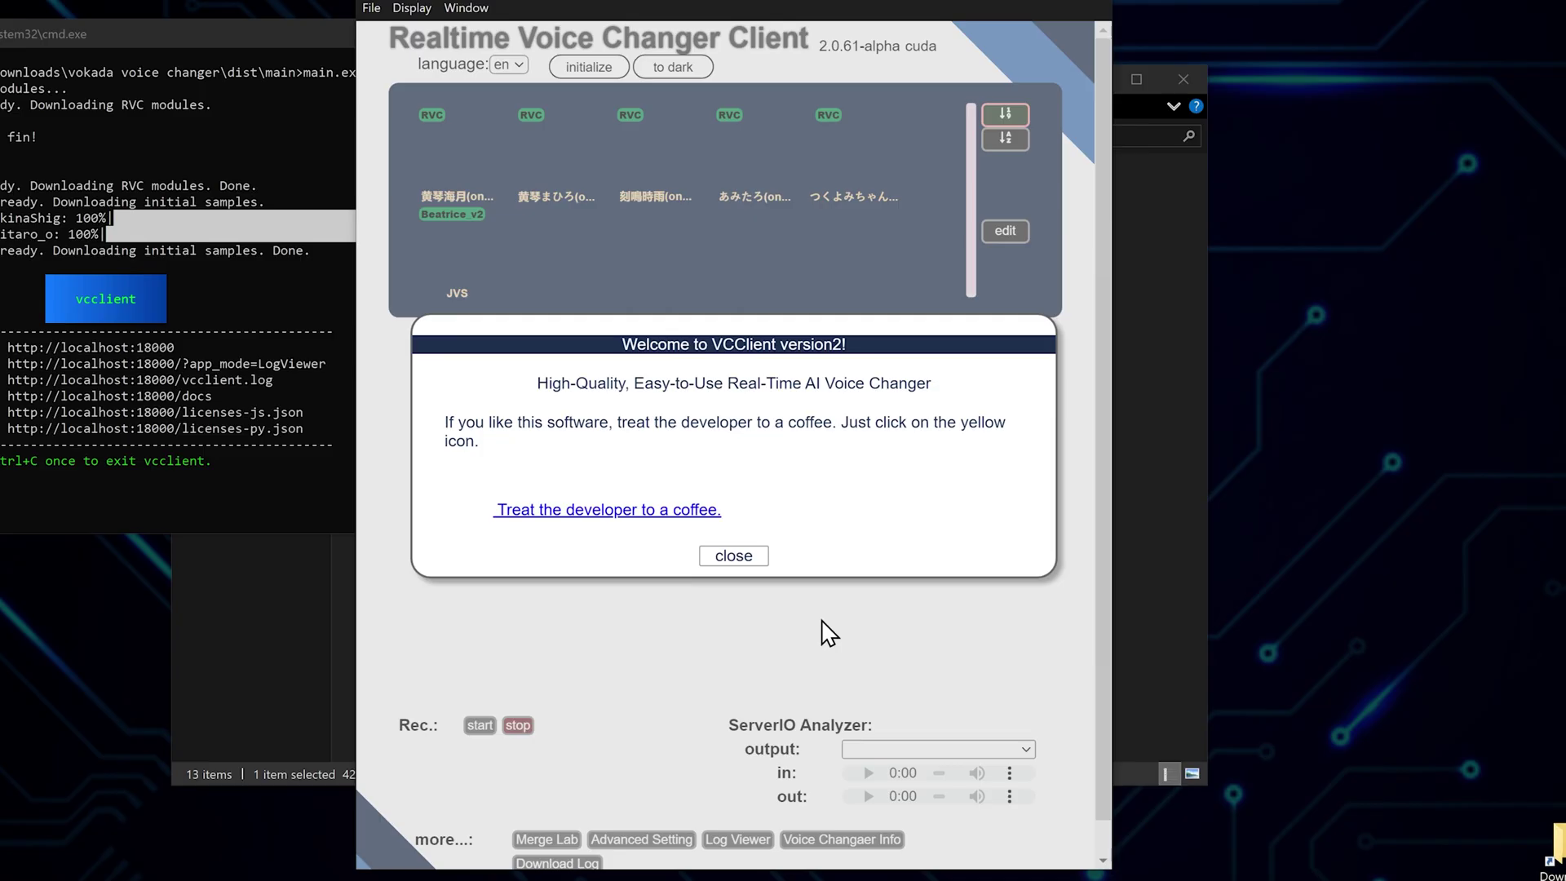
# Close the welcome message, try 黄琴まひろ, 刻鳴時雨 and あみたろ, then load つくよみちゃん
pyautogui.click(733, 556)
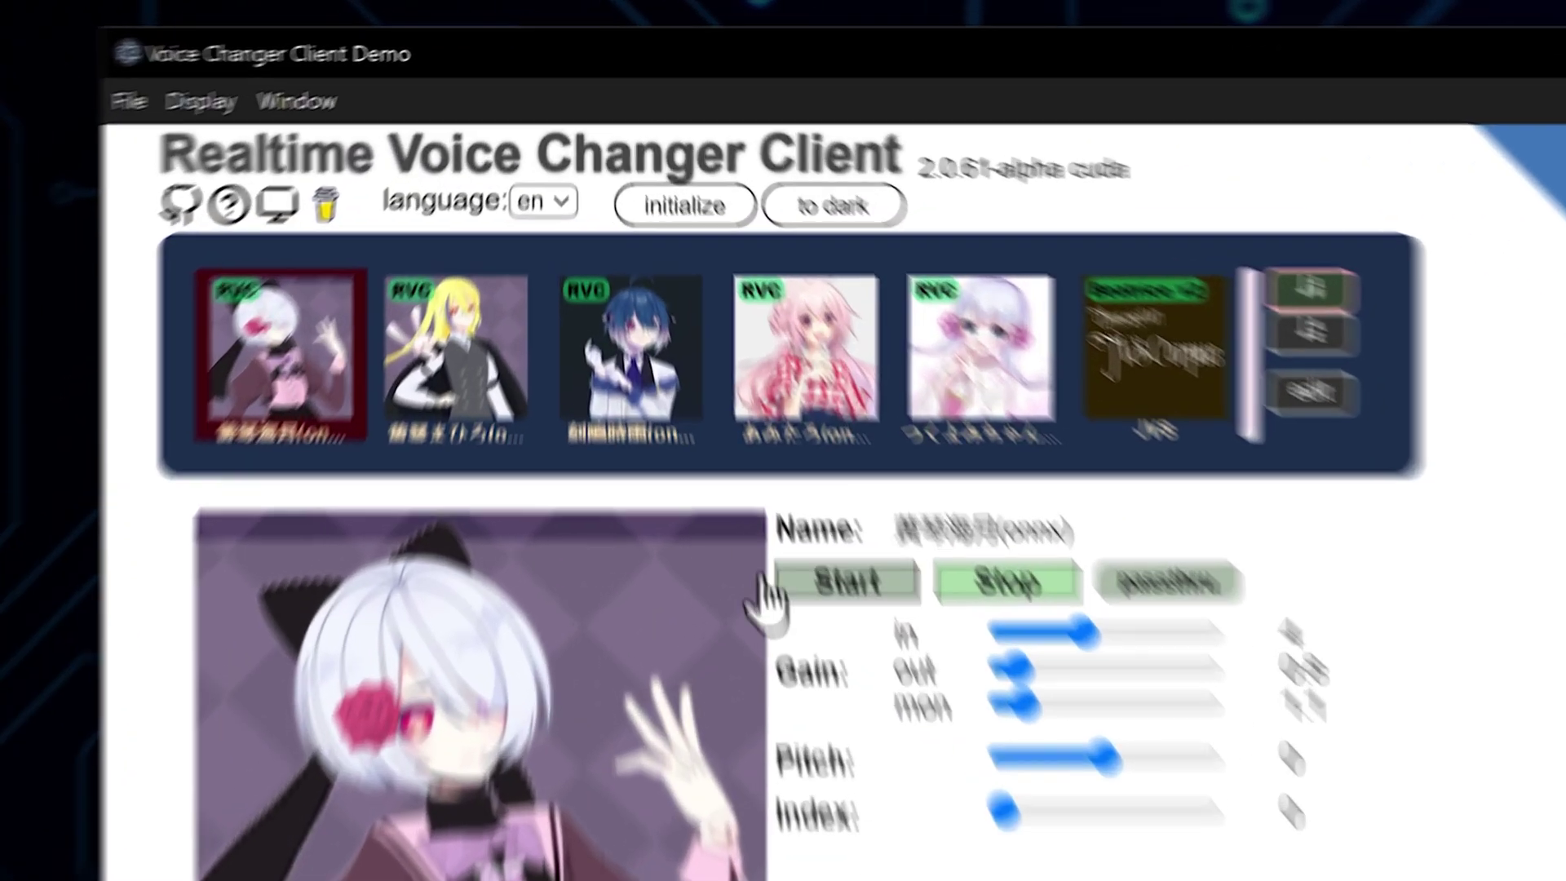
pyautogui.click(396, 363)
pyautogui.click(635, 367)
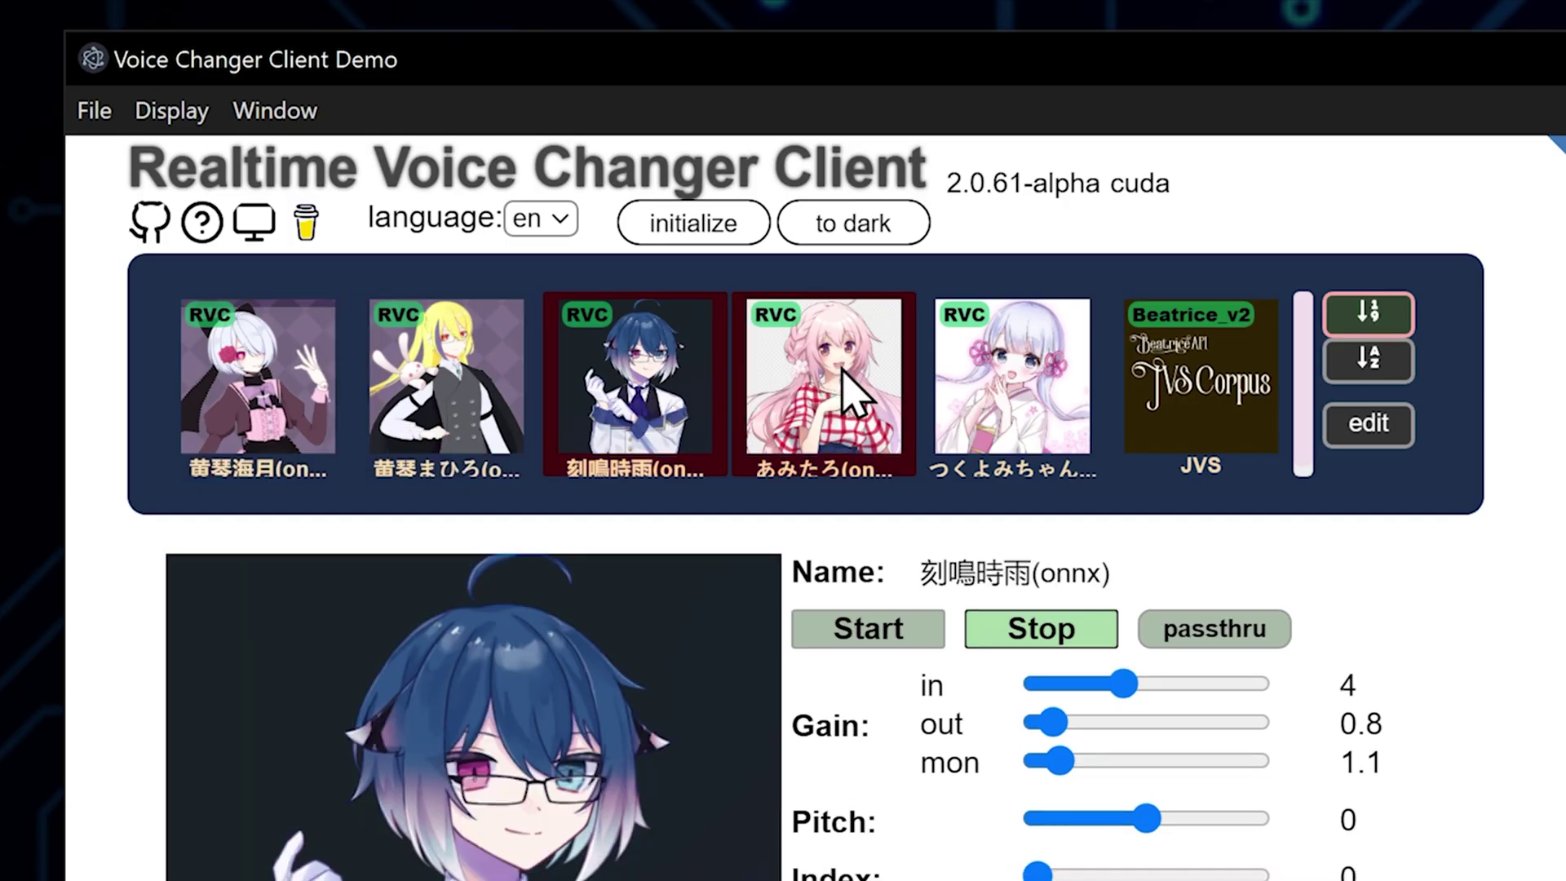
pyautogui.click(843, 369)
pyautogui.click(1032, 363)
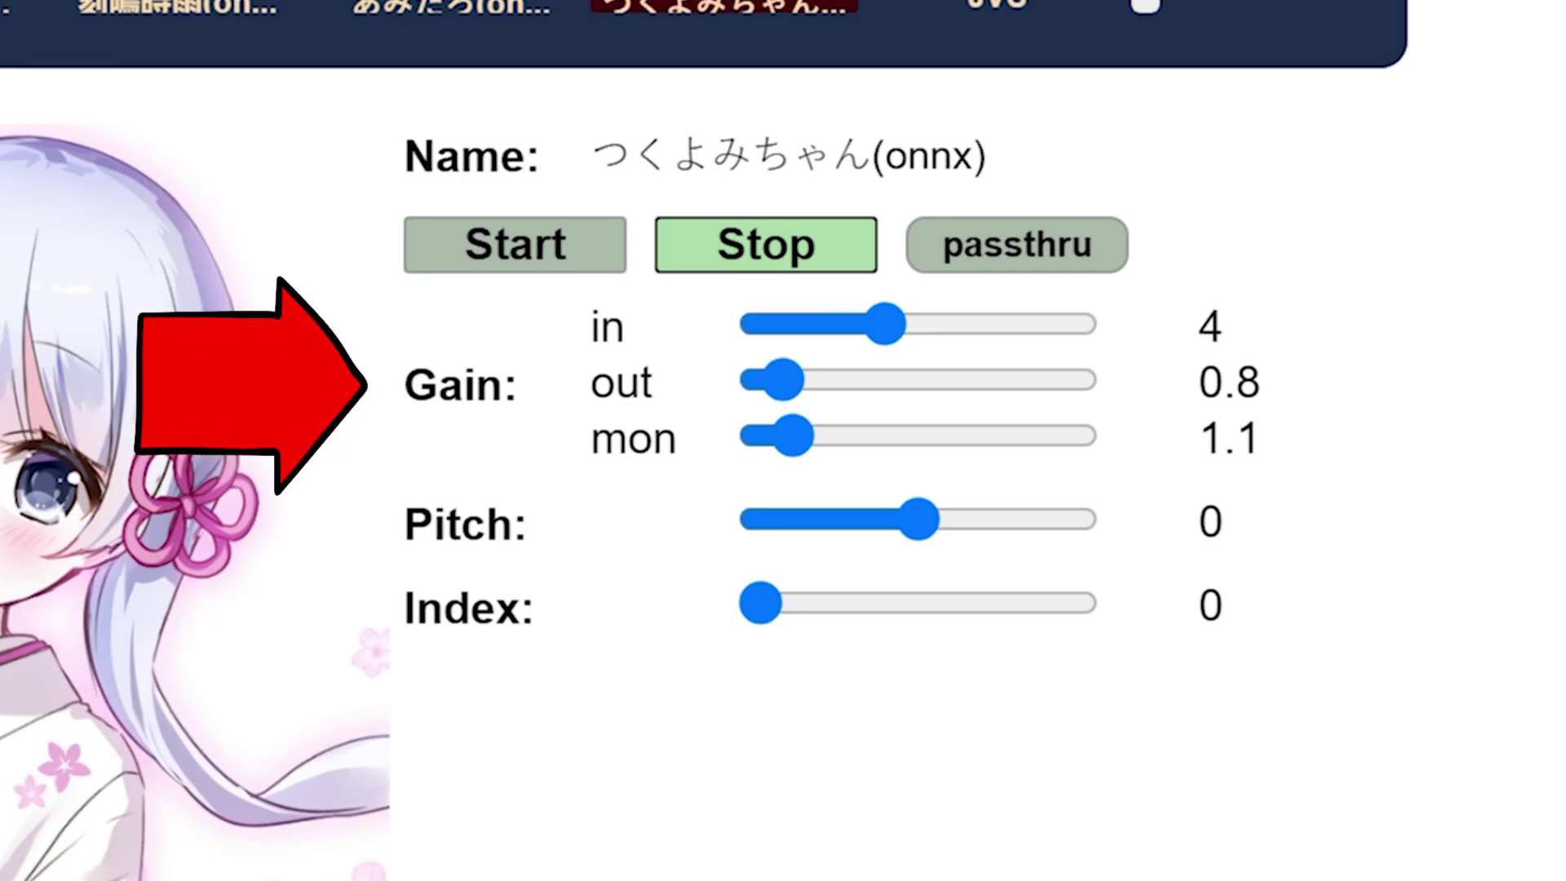
# Drag the Pitch slider to 13 for the つくよみちゃん(onnx) model
pyautogui.moveTo(923, 522); pyautogui.dragTo(961, 526)
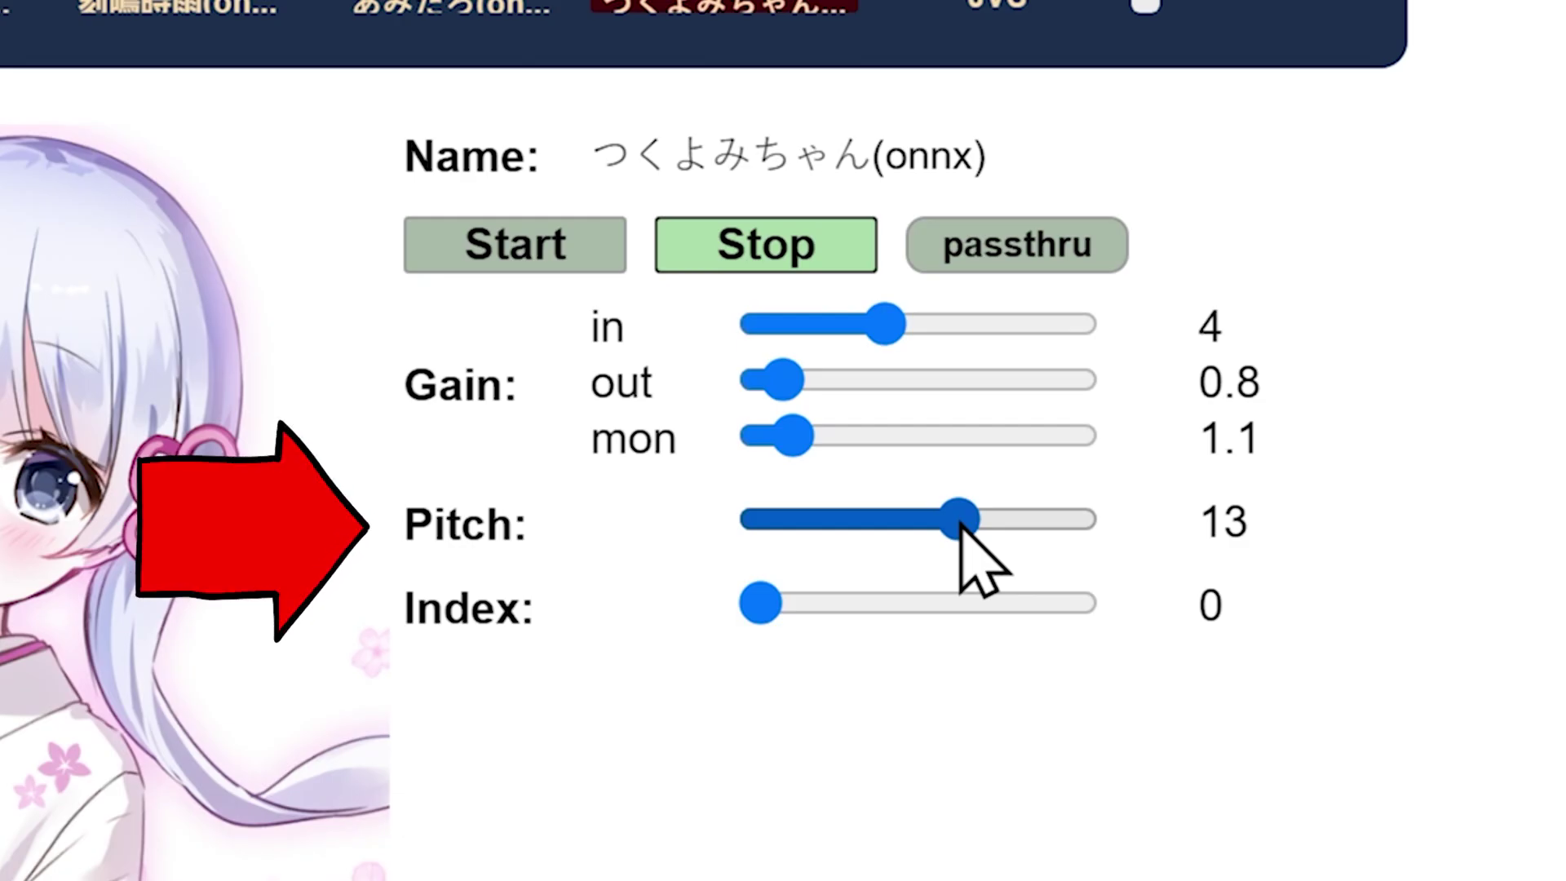
# Drag Index to 1 and choose NVIDIA GeForce RTX 4070 Ti SUPER in the Gpu dropdown
pyautogui.moveTo(762, 605); pyautogui.dragTo(1157, 635)
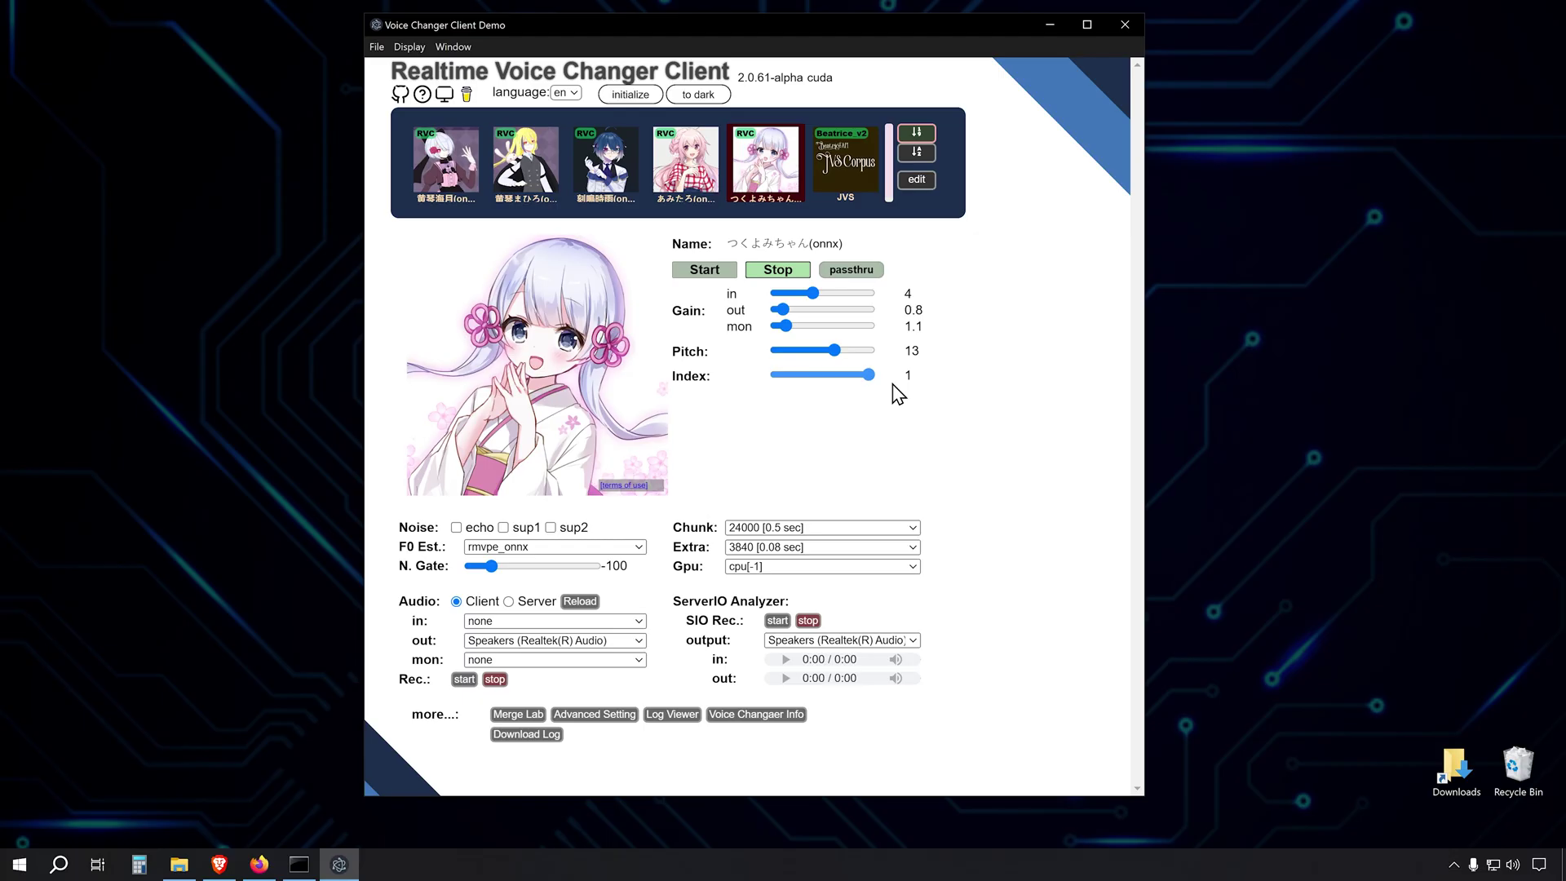
pyautogui.click(830, 569)
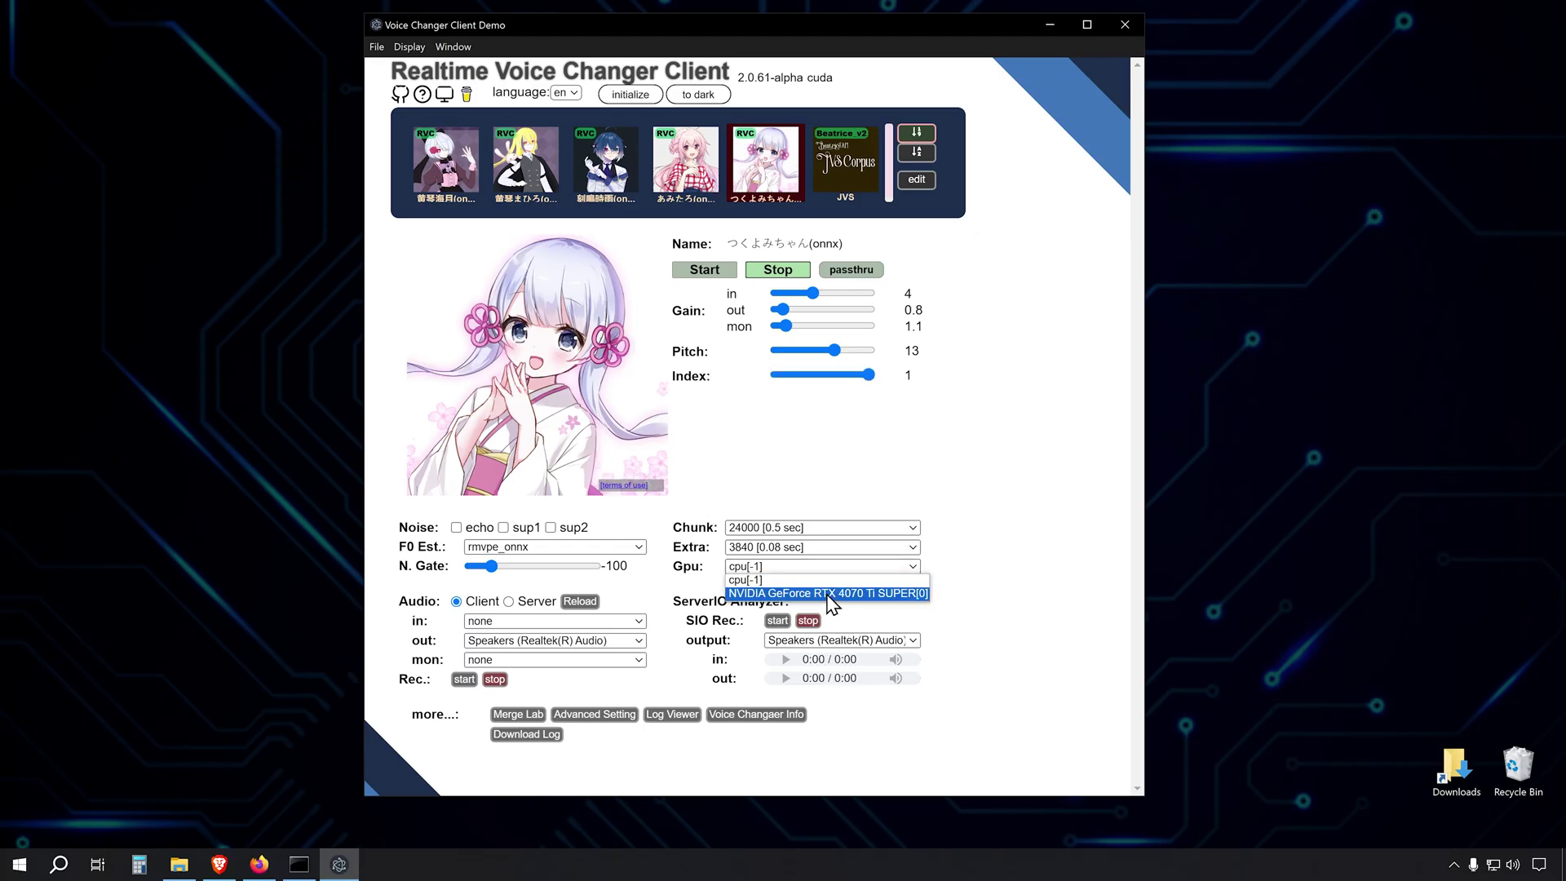
pyautogui.click(830, 593)
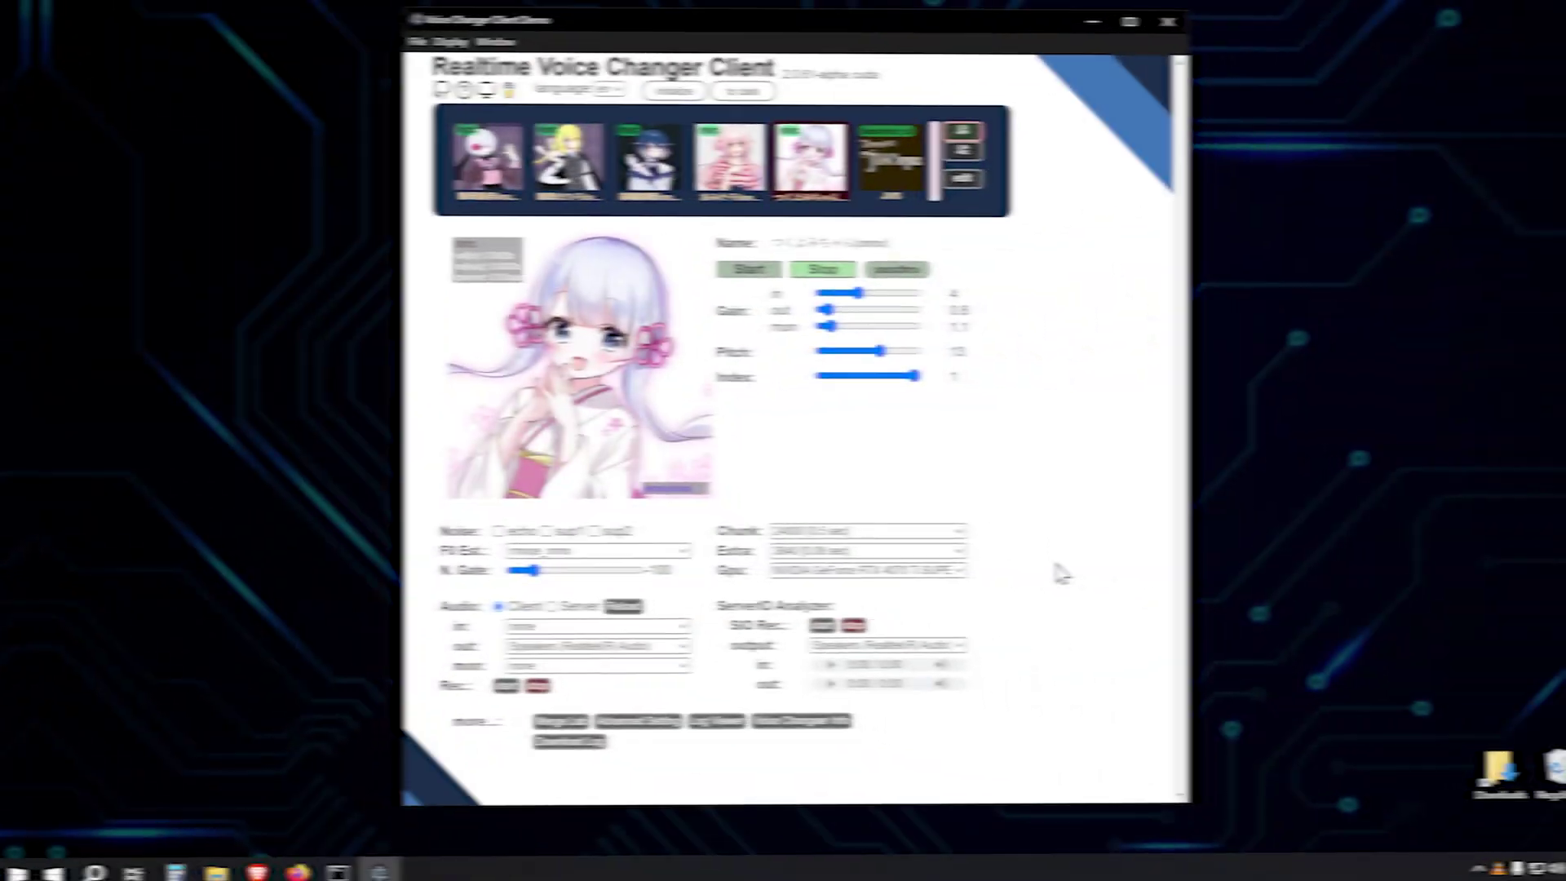
# Start conversion with input gain near 1 and set Audio in to a file source
pyautogui.click(711, 272)
pyautogui.moveTo(798, 295); pyautogui.dragTo(784, 295)
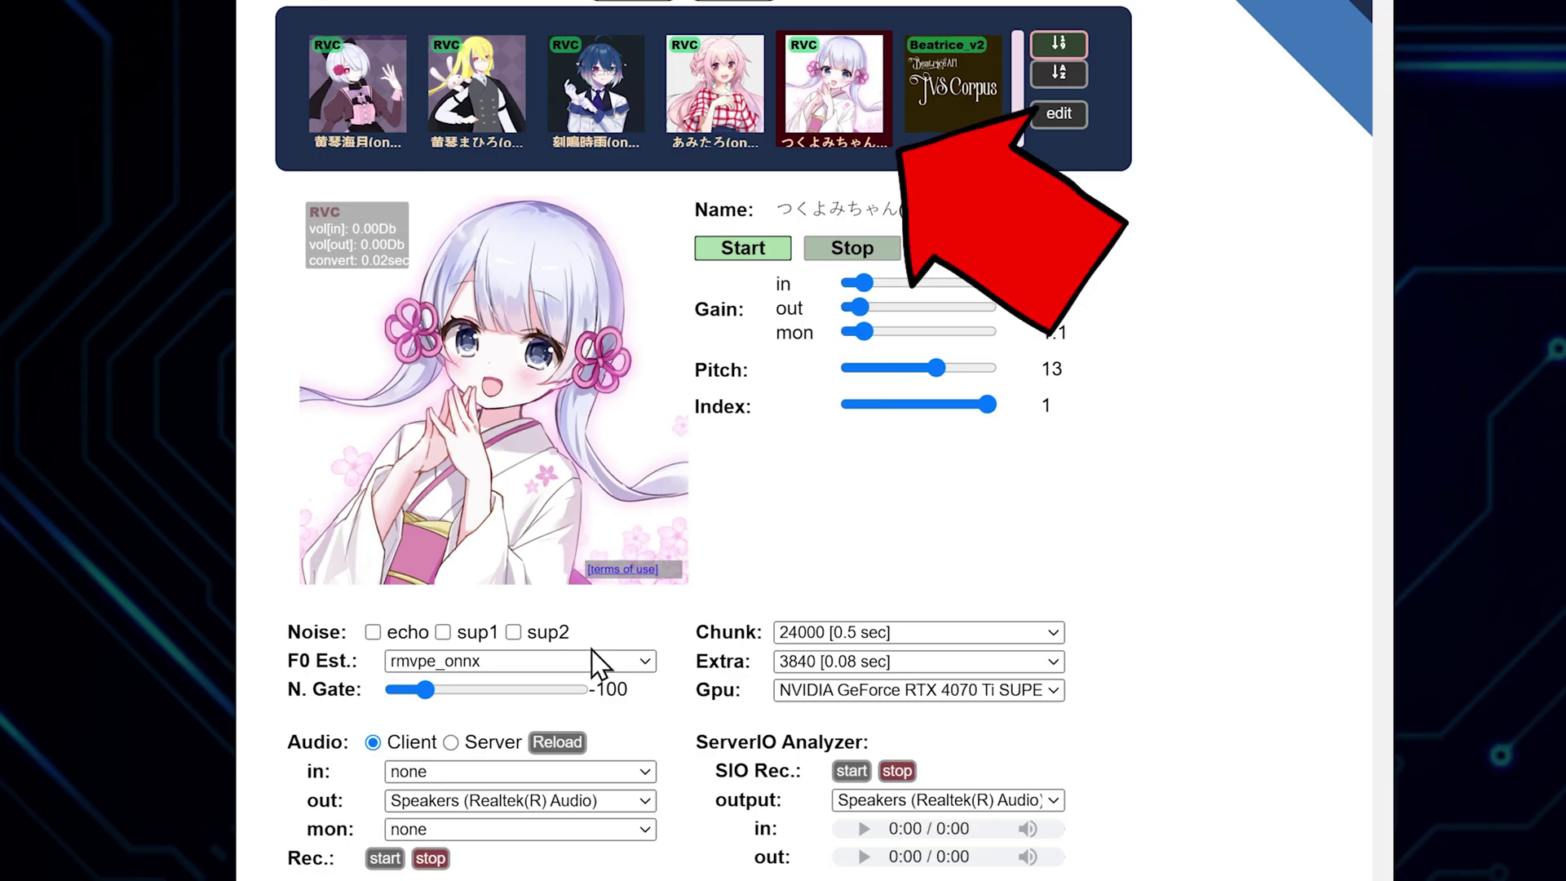
pyautogui.click(571, 770)
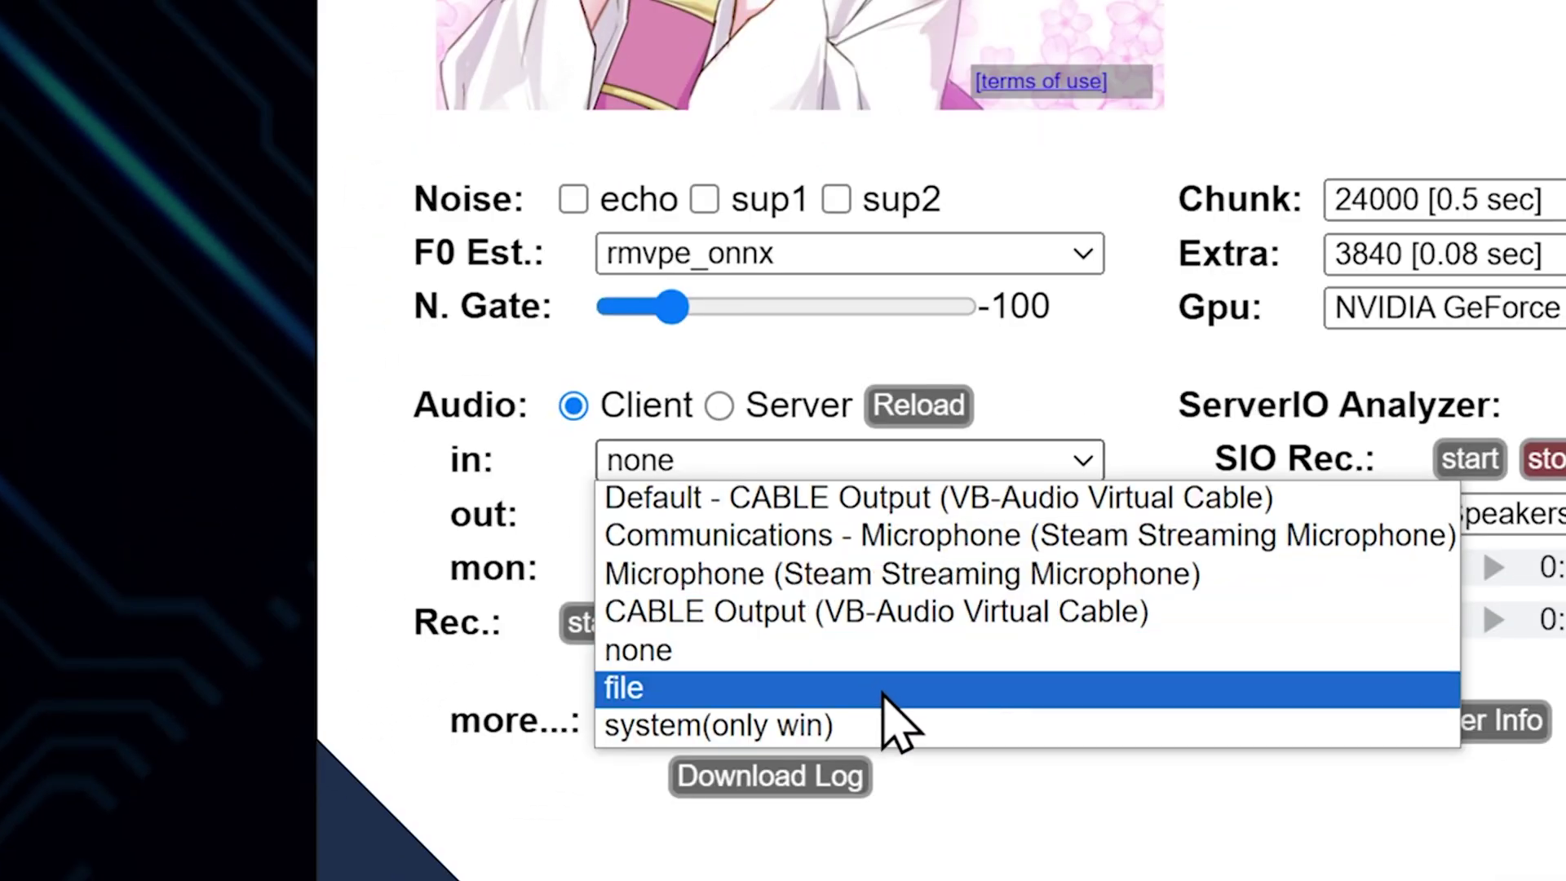
pyautogui.click(884, 690)
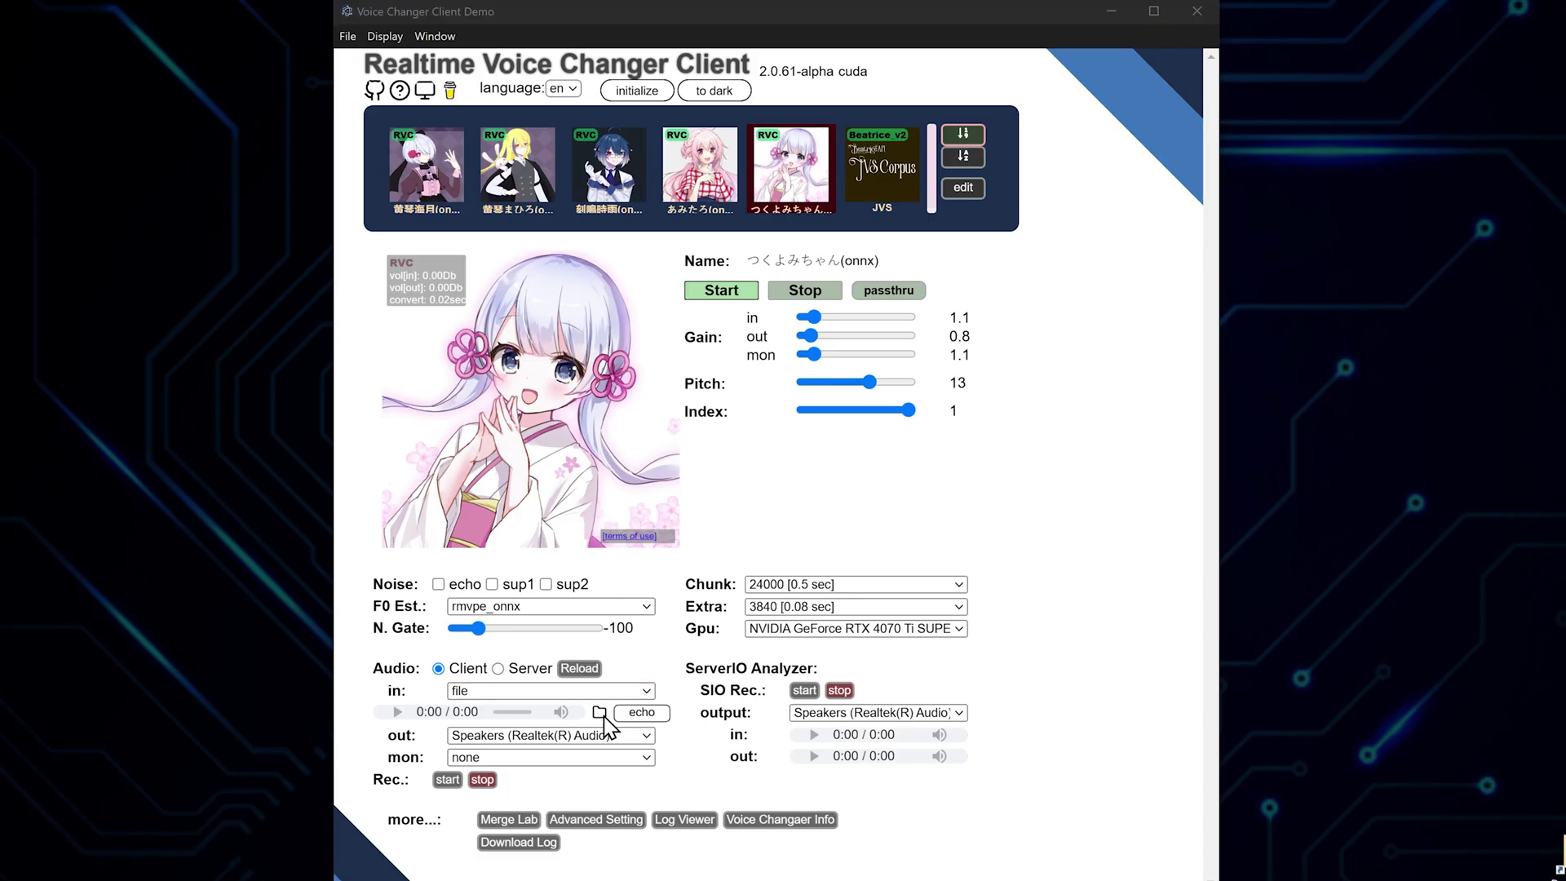
pyautogui.click(602, 711)
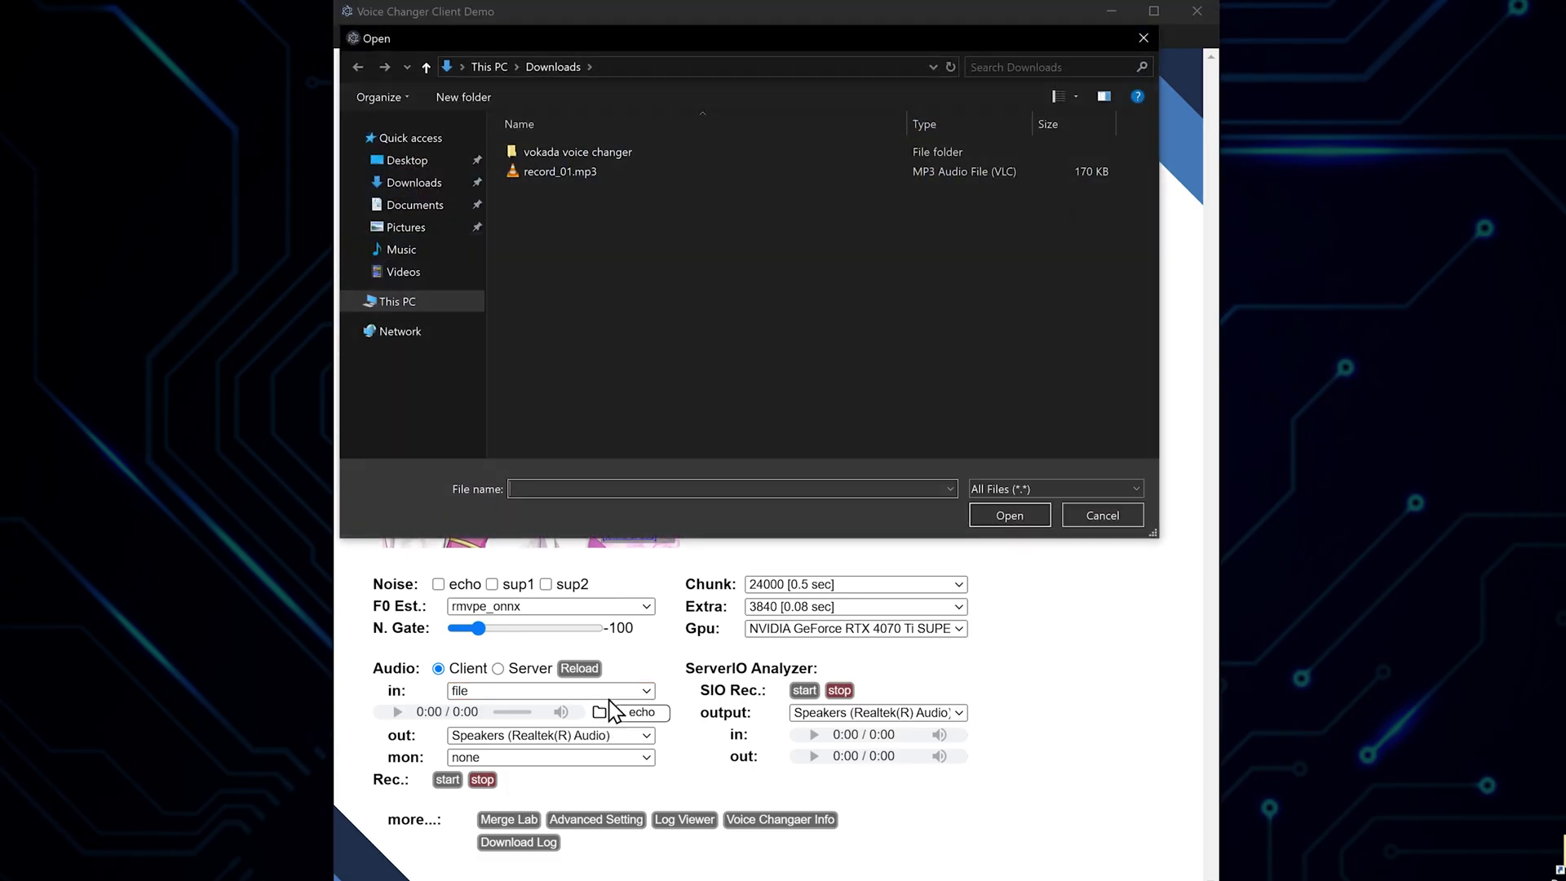
# Load record_01.mp3 as test input, replay it, and toggle pass-through on then off
pyautogui.doubleClick(560, 169)
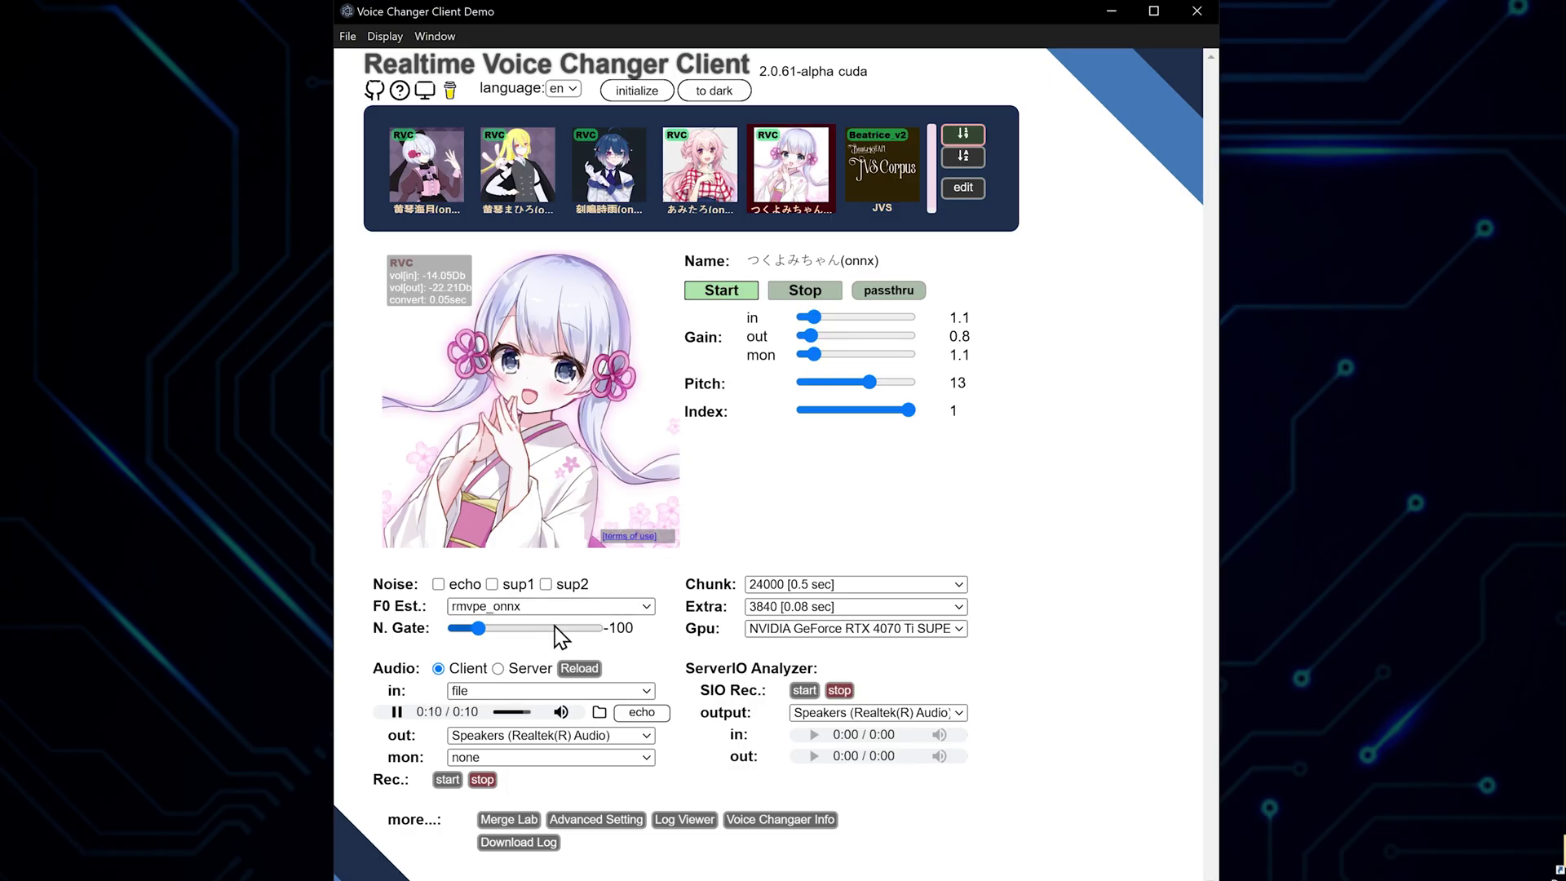
pyautogui.click(397, 715)
pyautogui.click(885, 294)
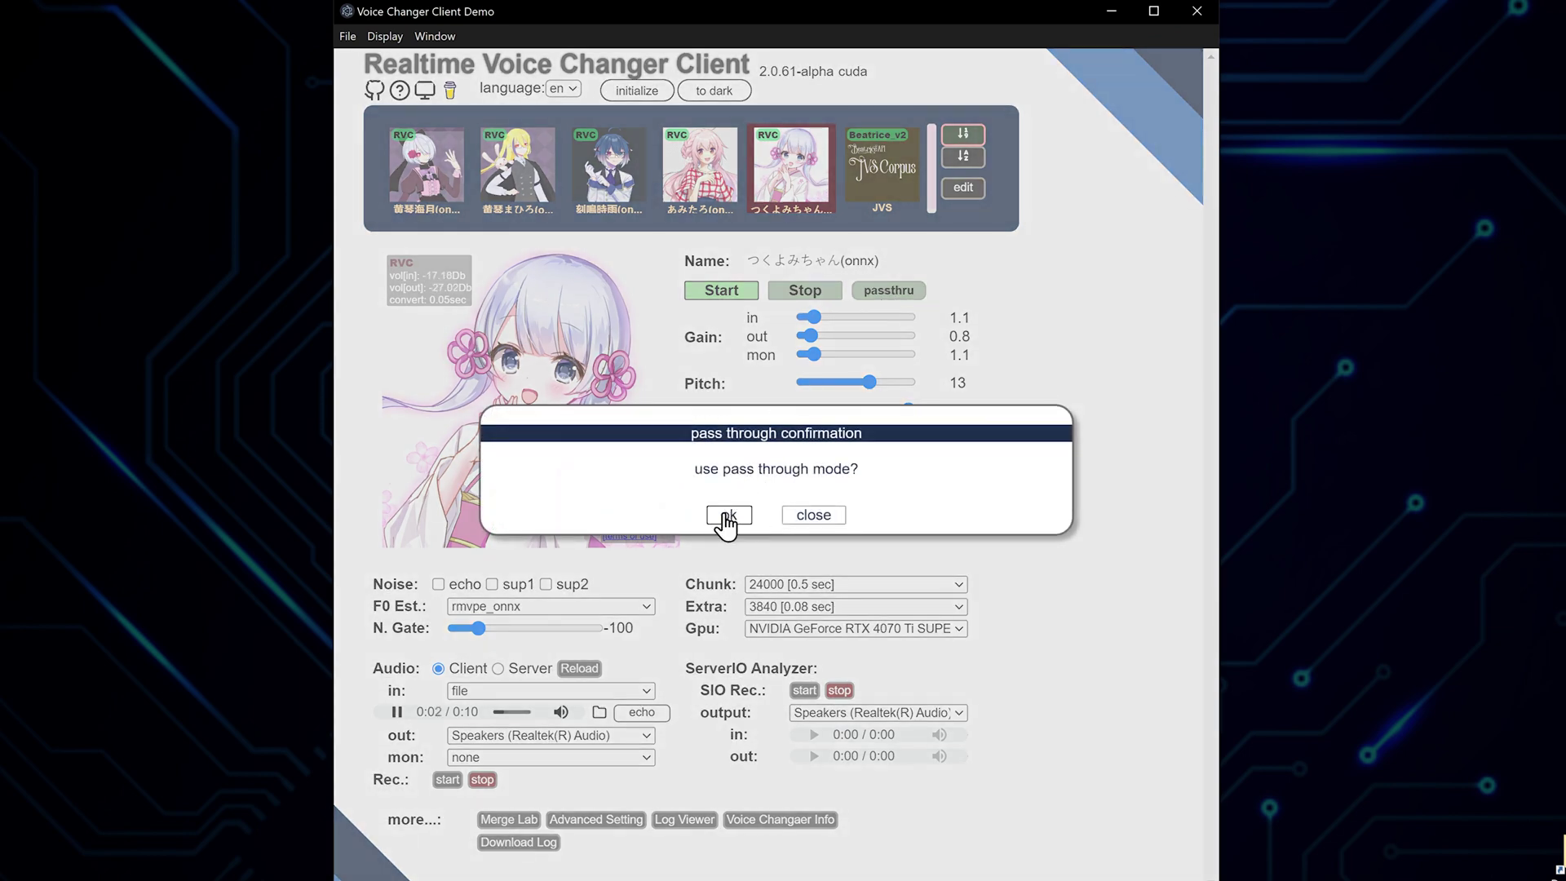
pyautogui.click(727, 515)
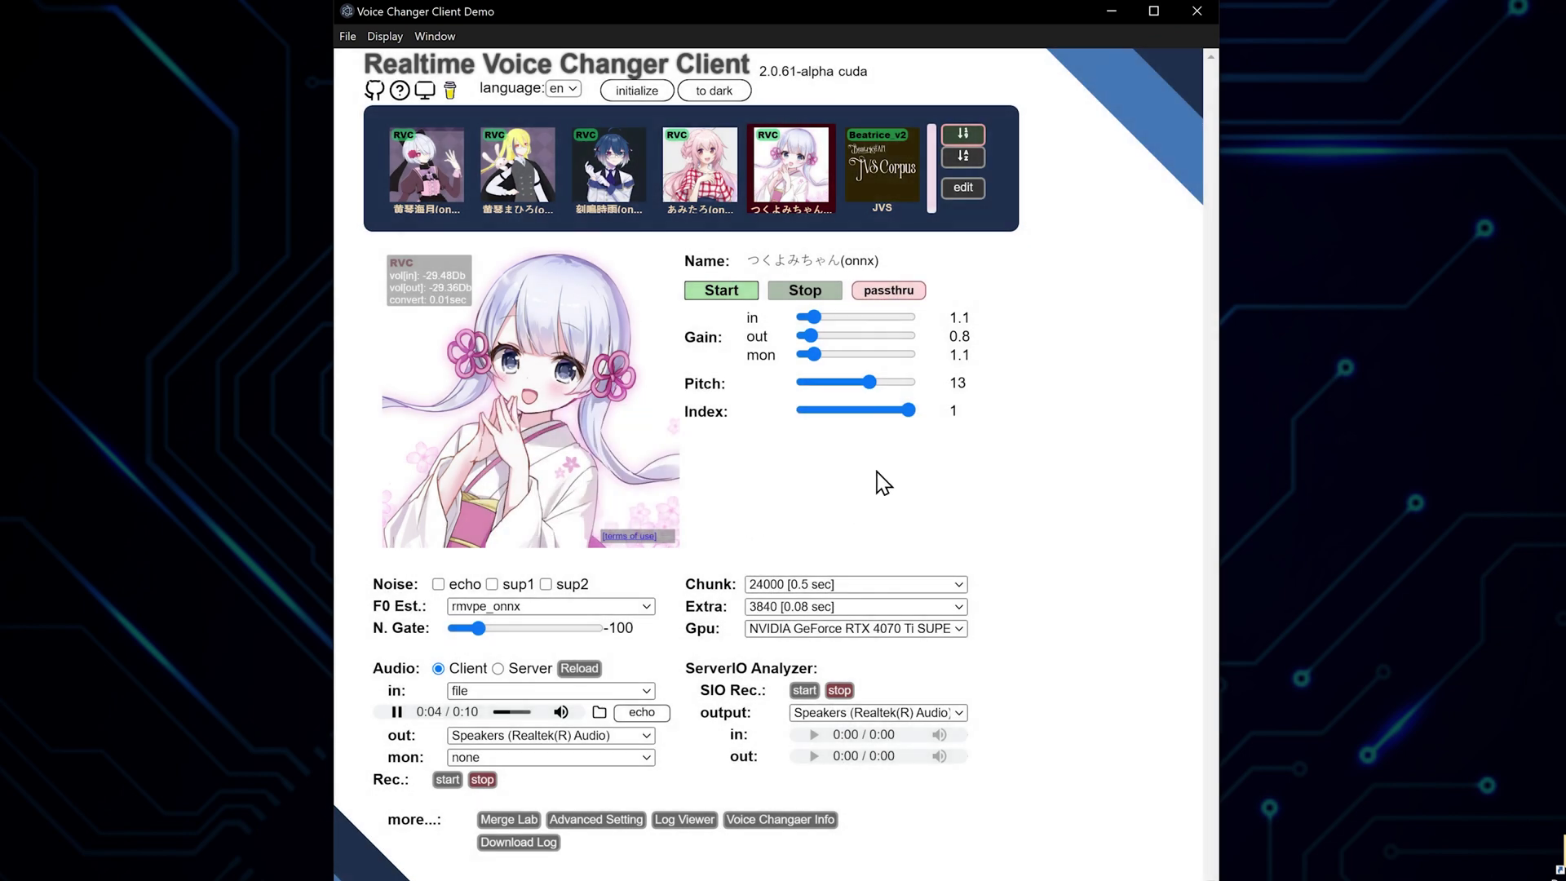
pyautogui.click(893, 293)
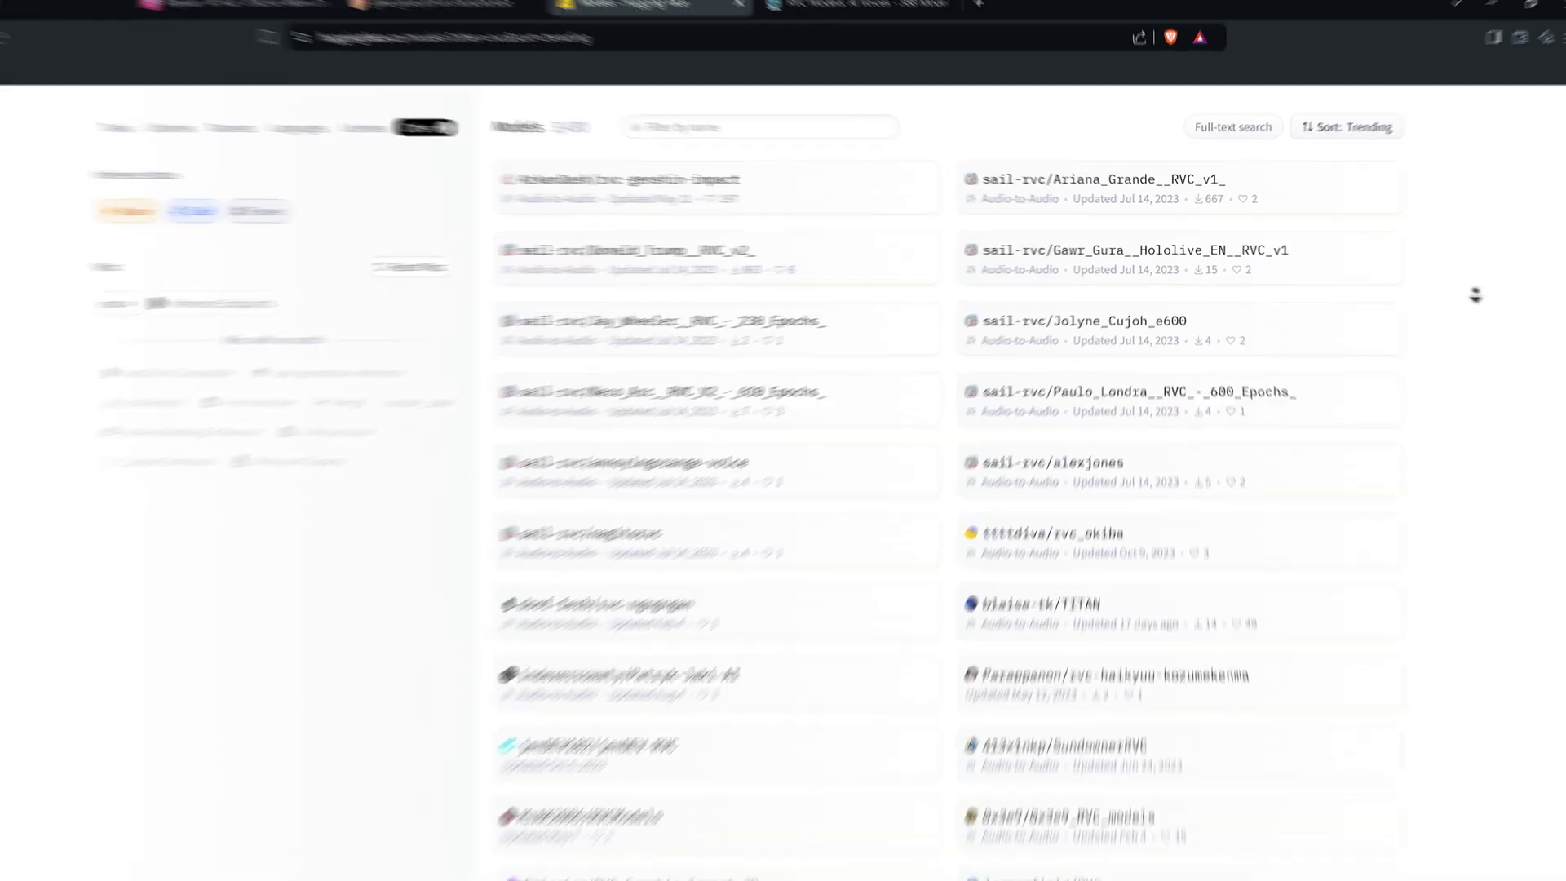
# Scroll through the Hugging Face model list and the aimodels.org RVC models directory
pyautogui.scroll(-5, 783, 440)
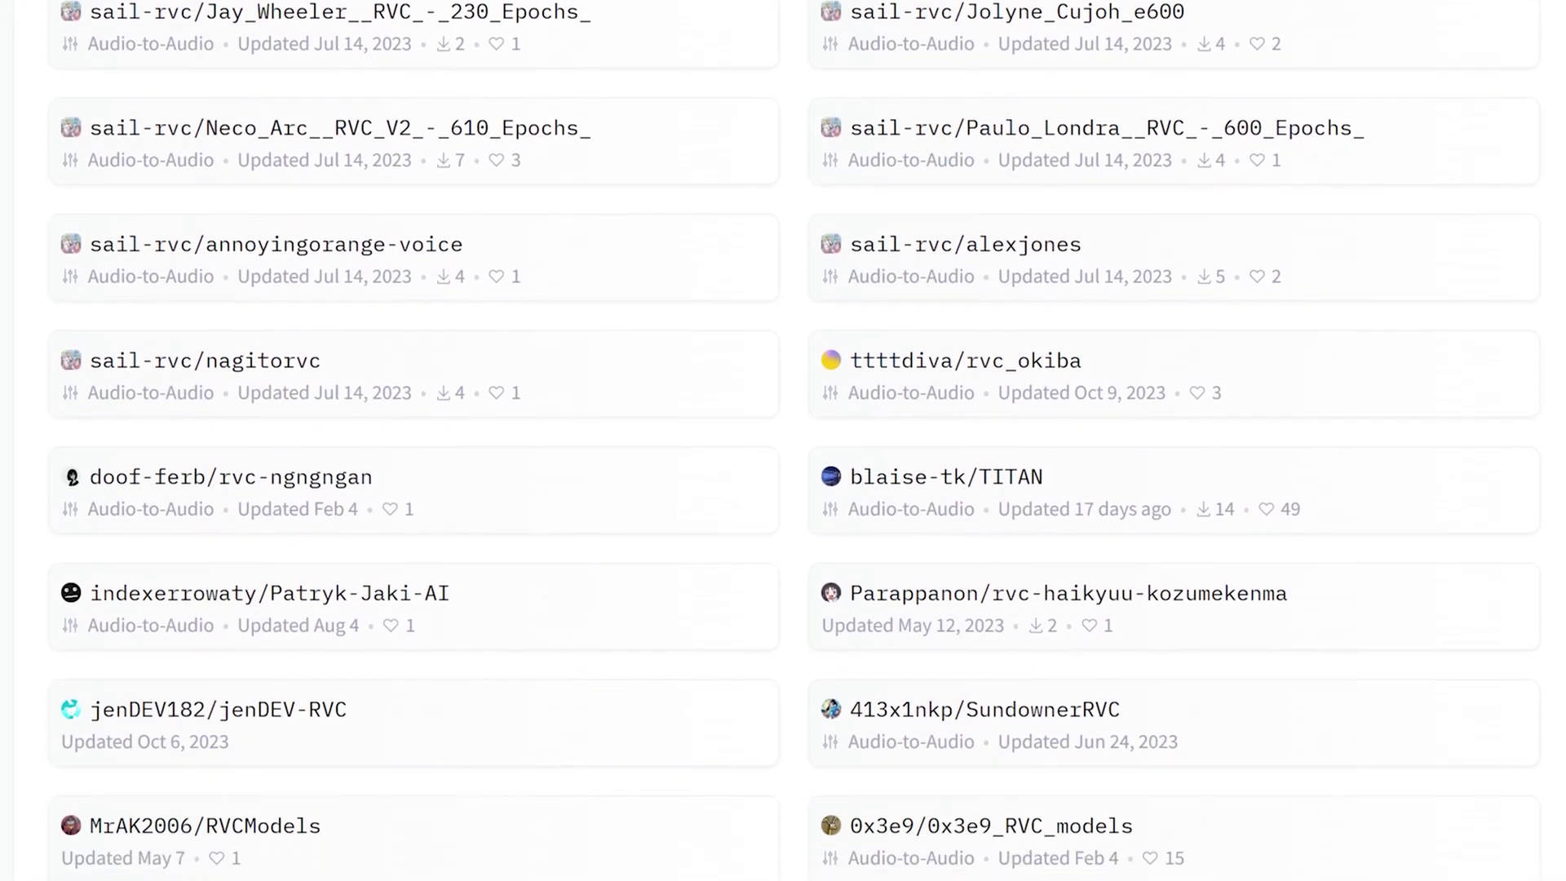
pyautogui.scroll(-4, 782, 440)
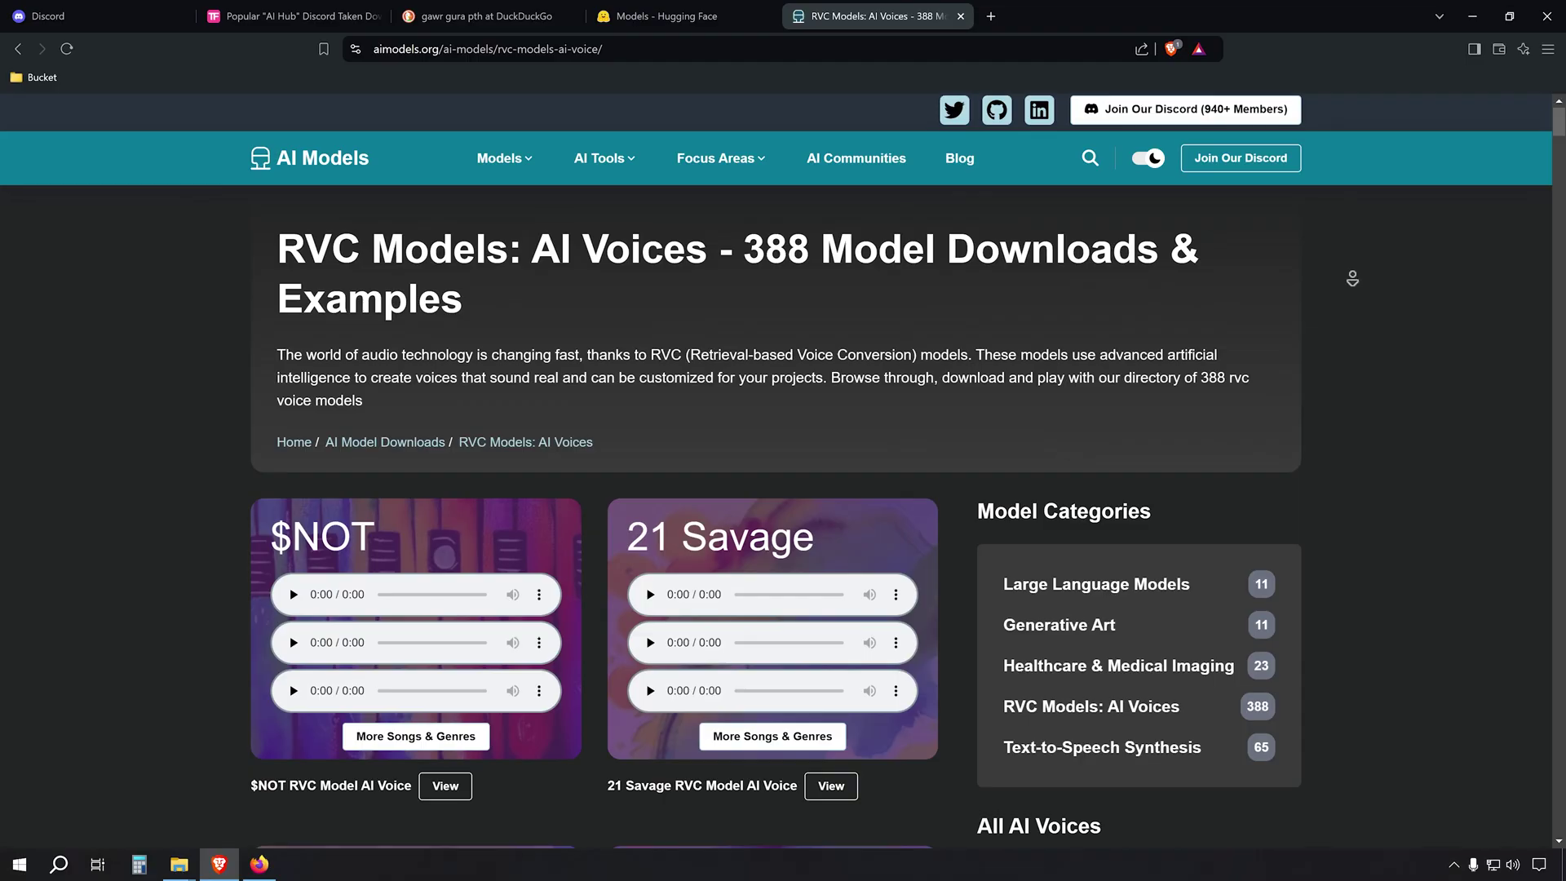
pyautogui.scroll(-1, 783, 489)
pyautogui.scroll(-3, 783, 489)
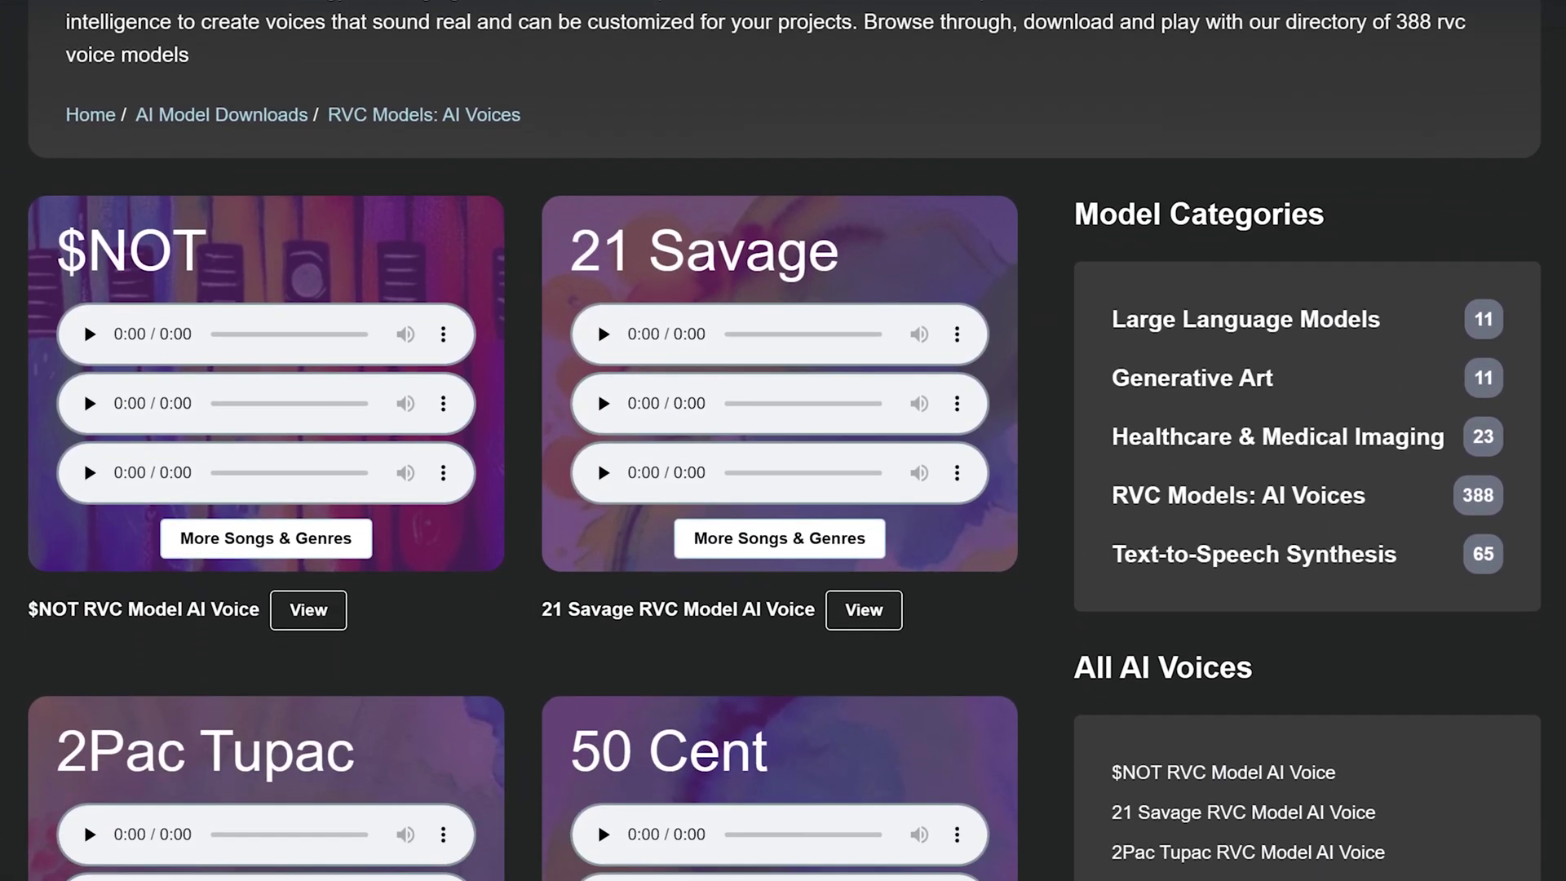
pyautogui.scroll(-4, 783, 441)
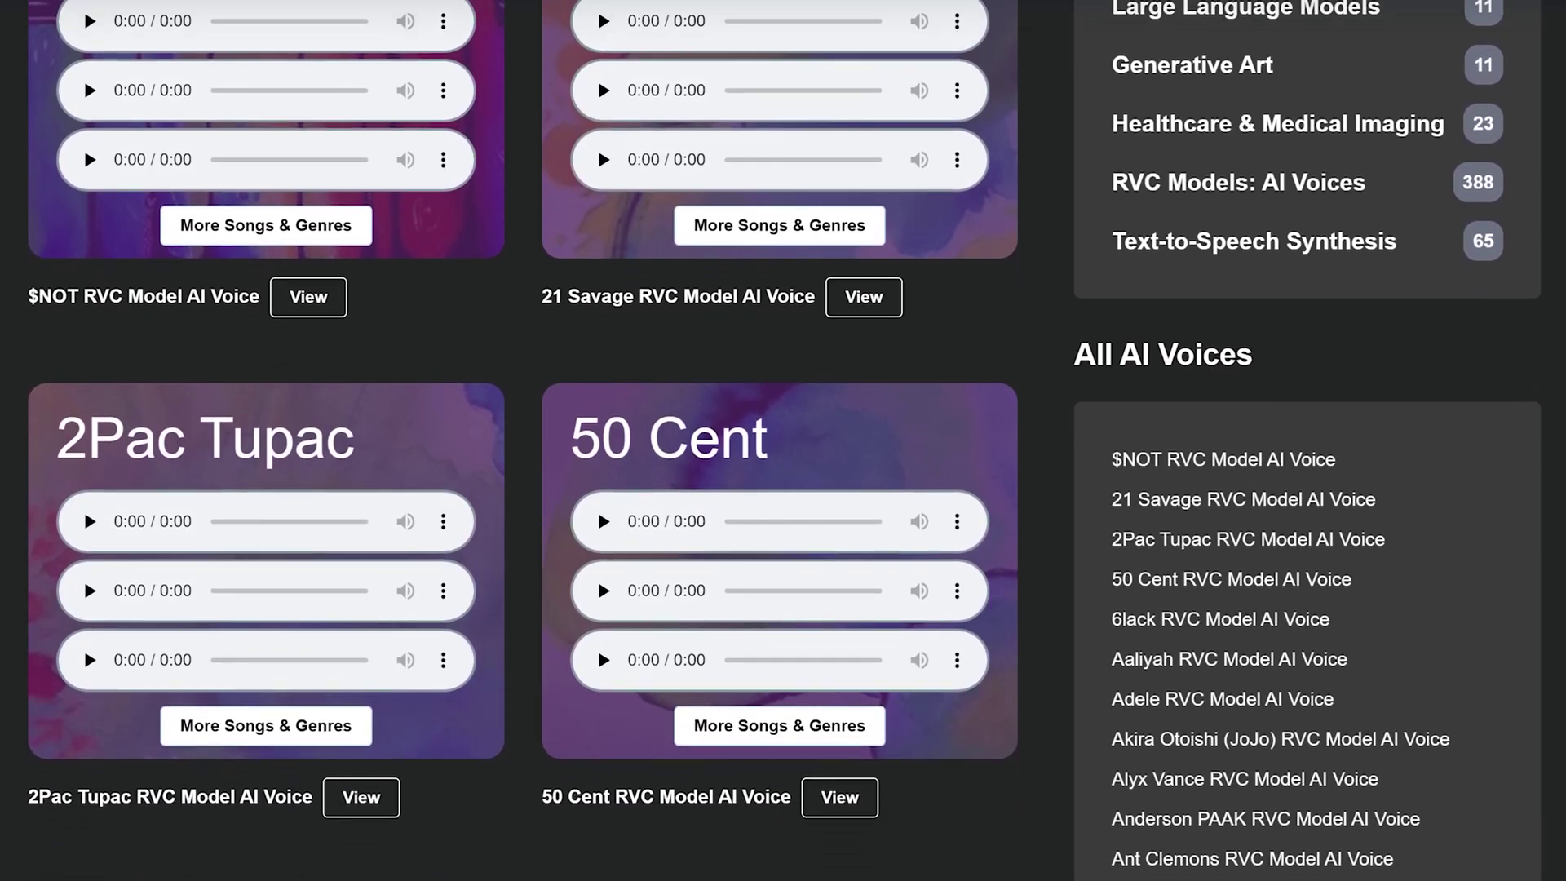
pyautogui.scroll(-4, 783, 441)
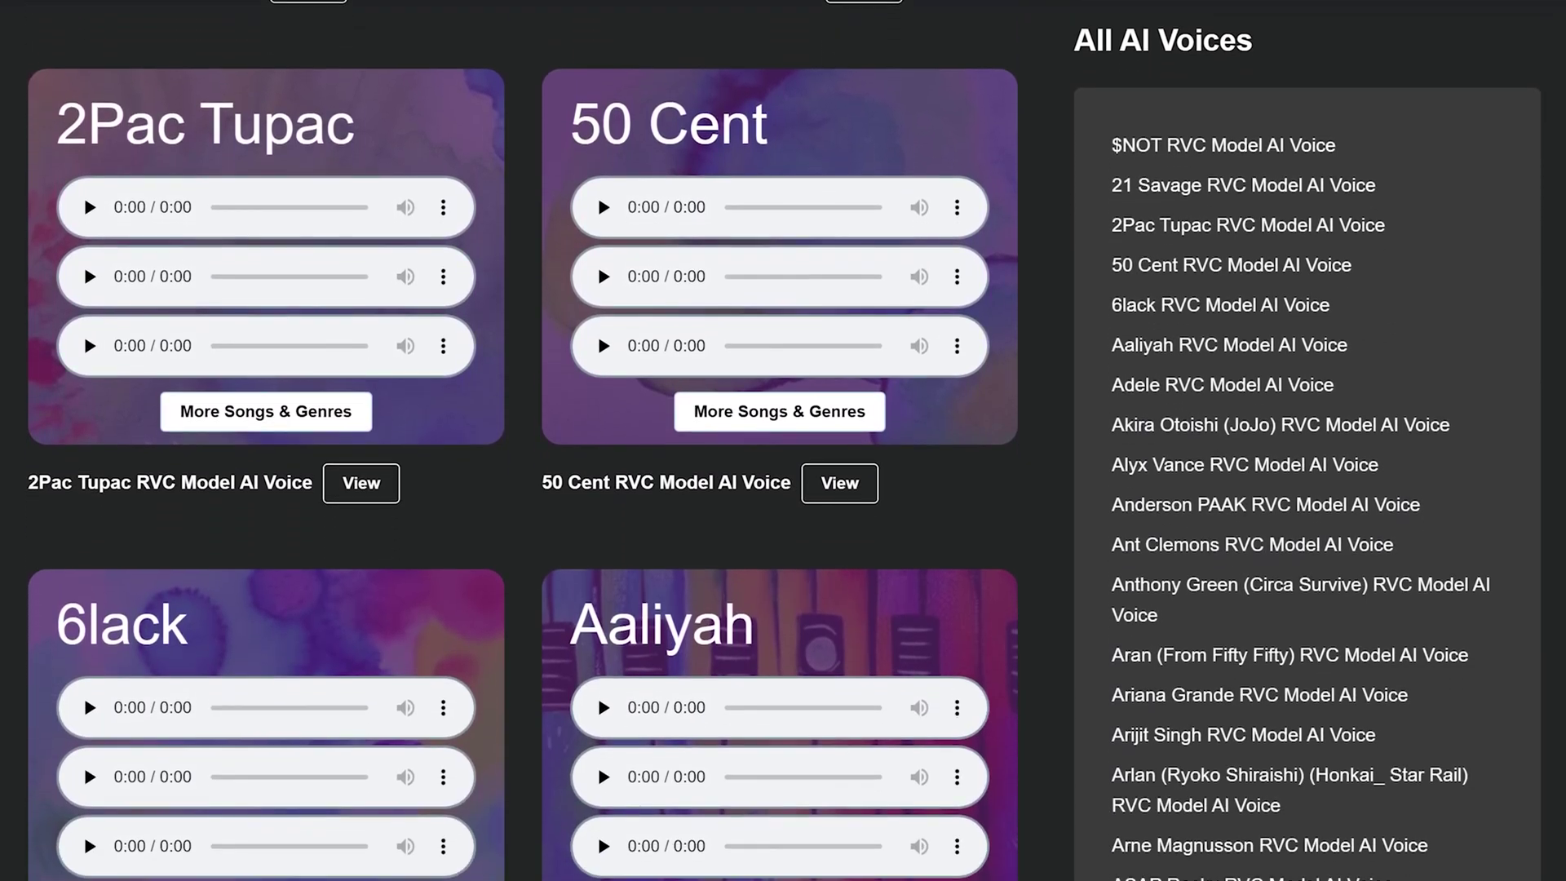
pyautogui.scroll(-4, 783, 441)
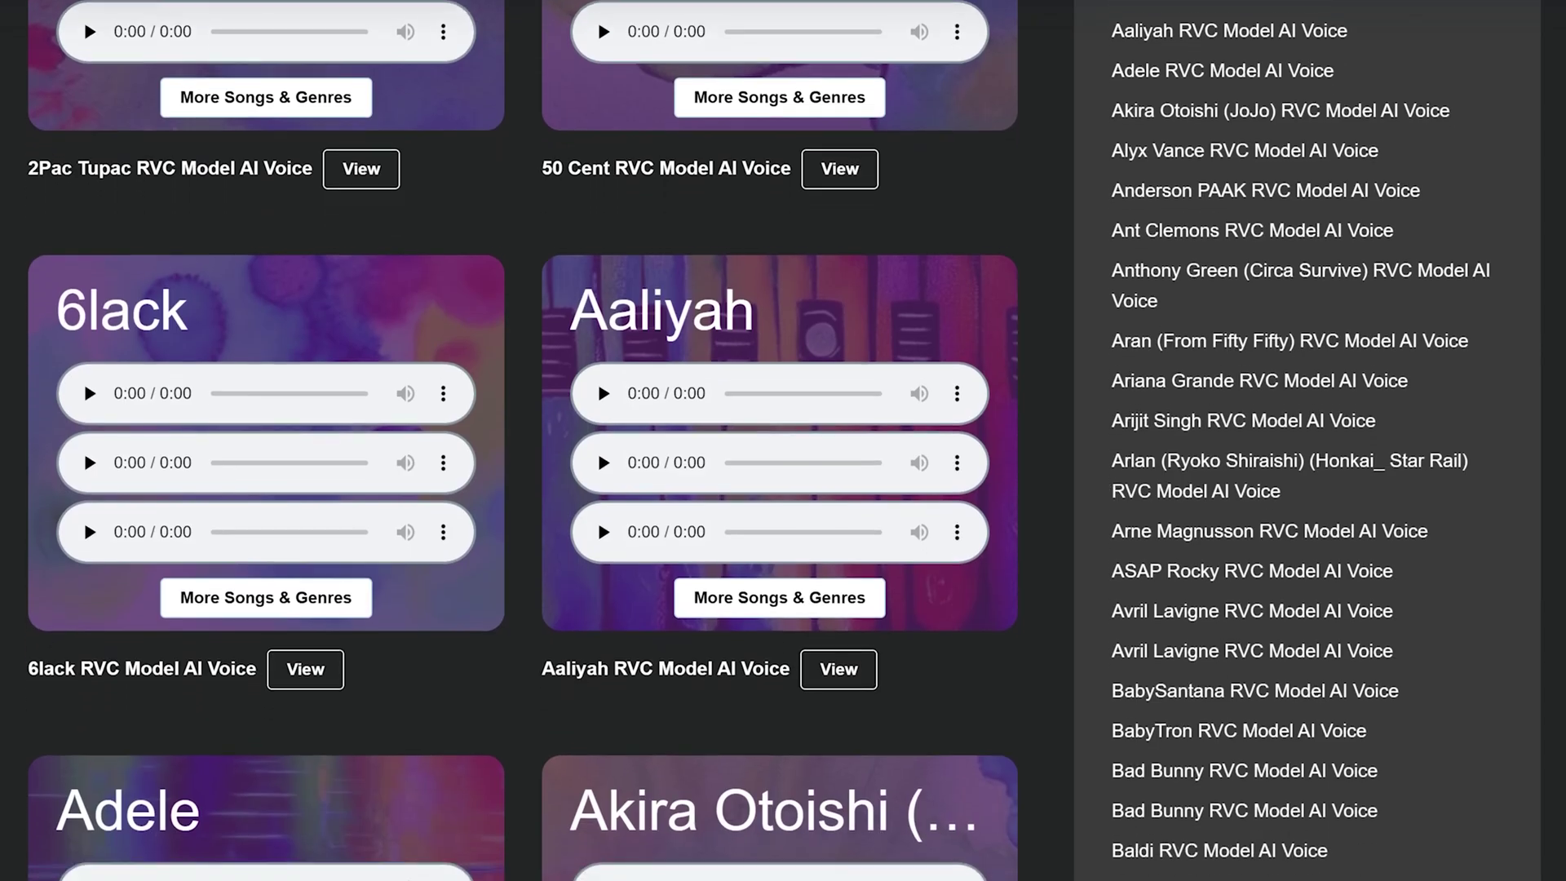
pyautogui.scroll(-4, 783, 441)
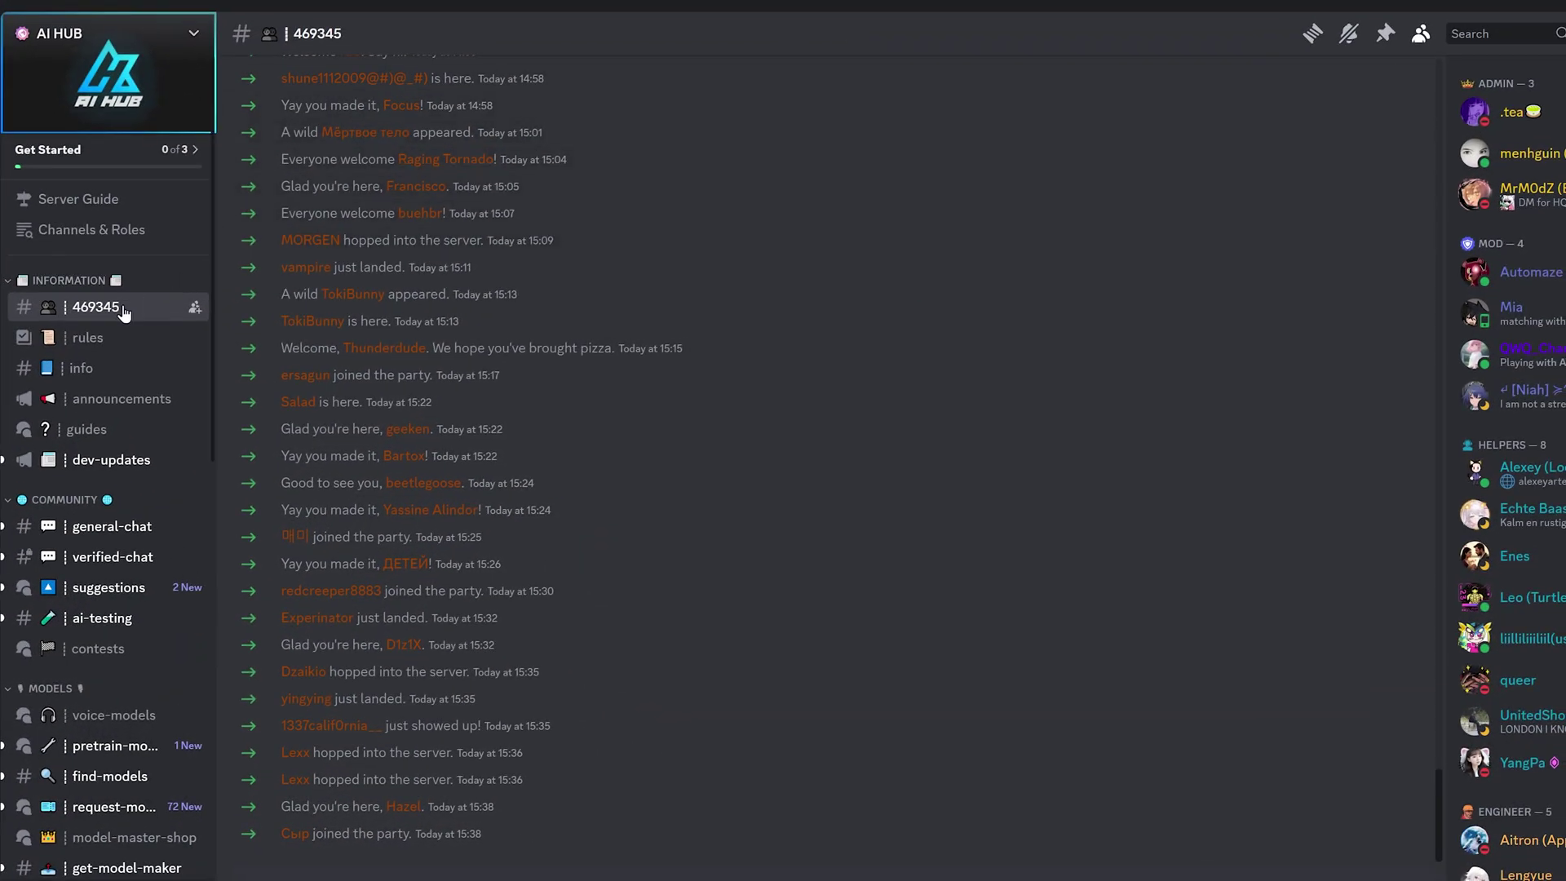
# Open AI HUB's voice-models forum and filter it to the Fictional Character tag
pyautogui.scroll(-3, 114, 514)
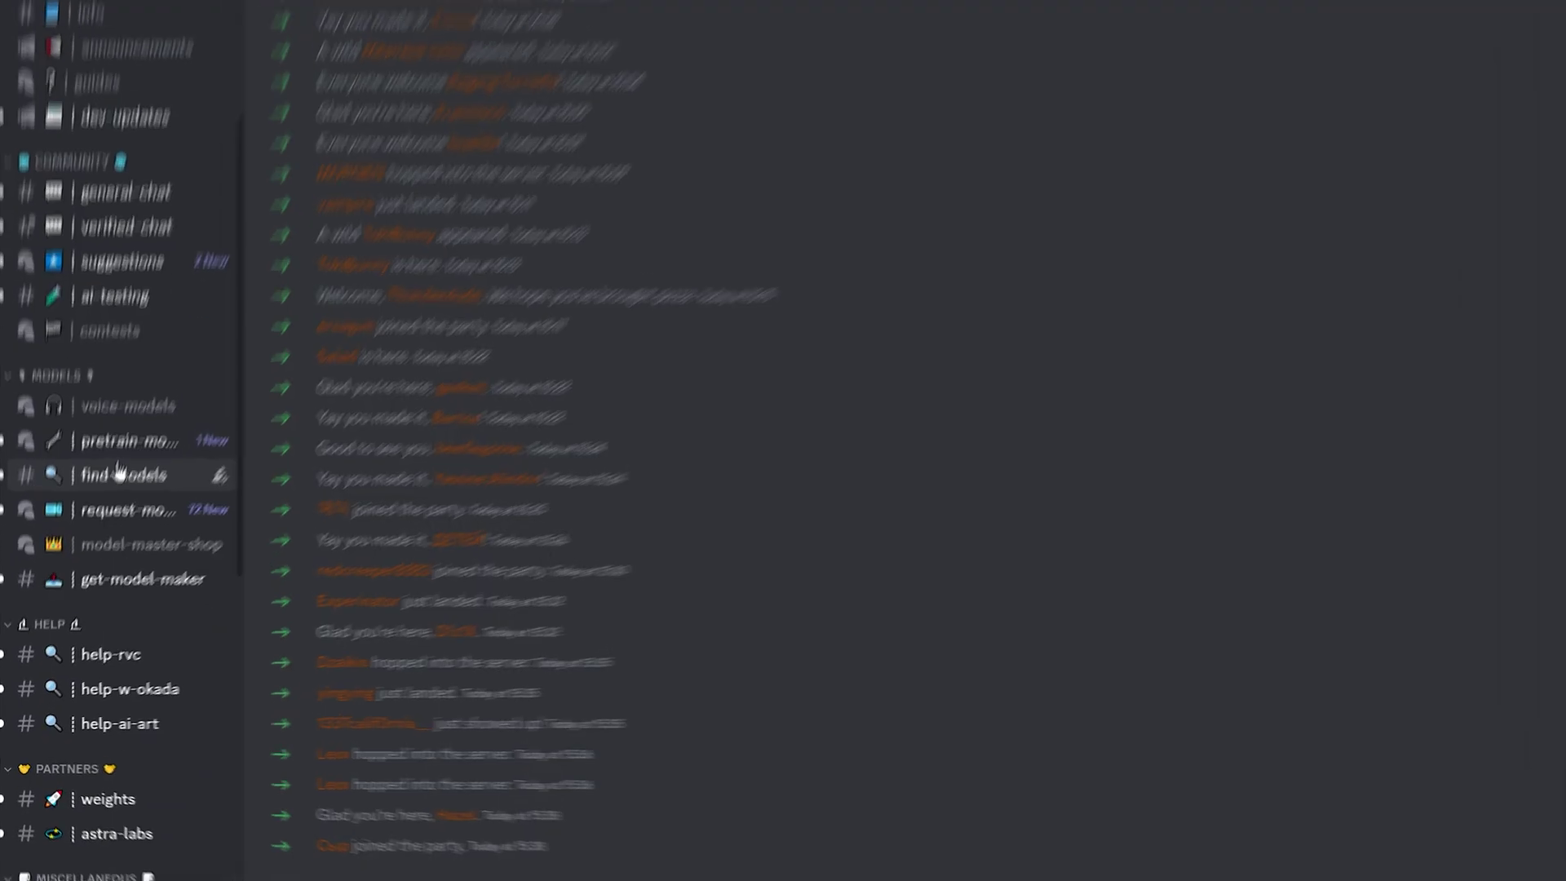
pyautogui.click(115, 451)
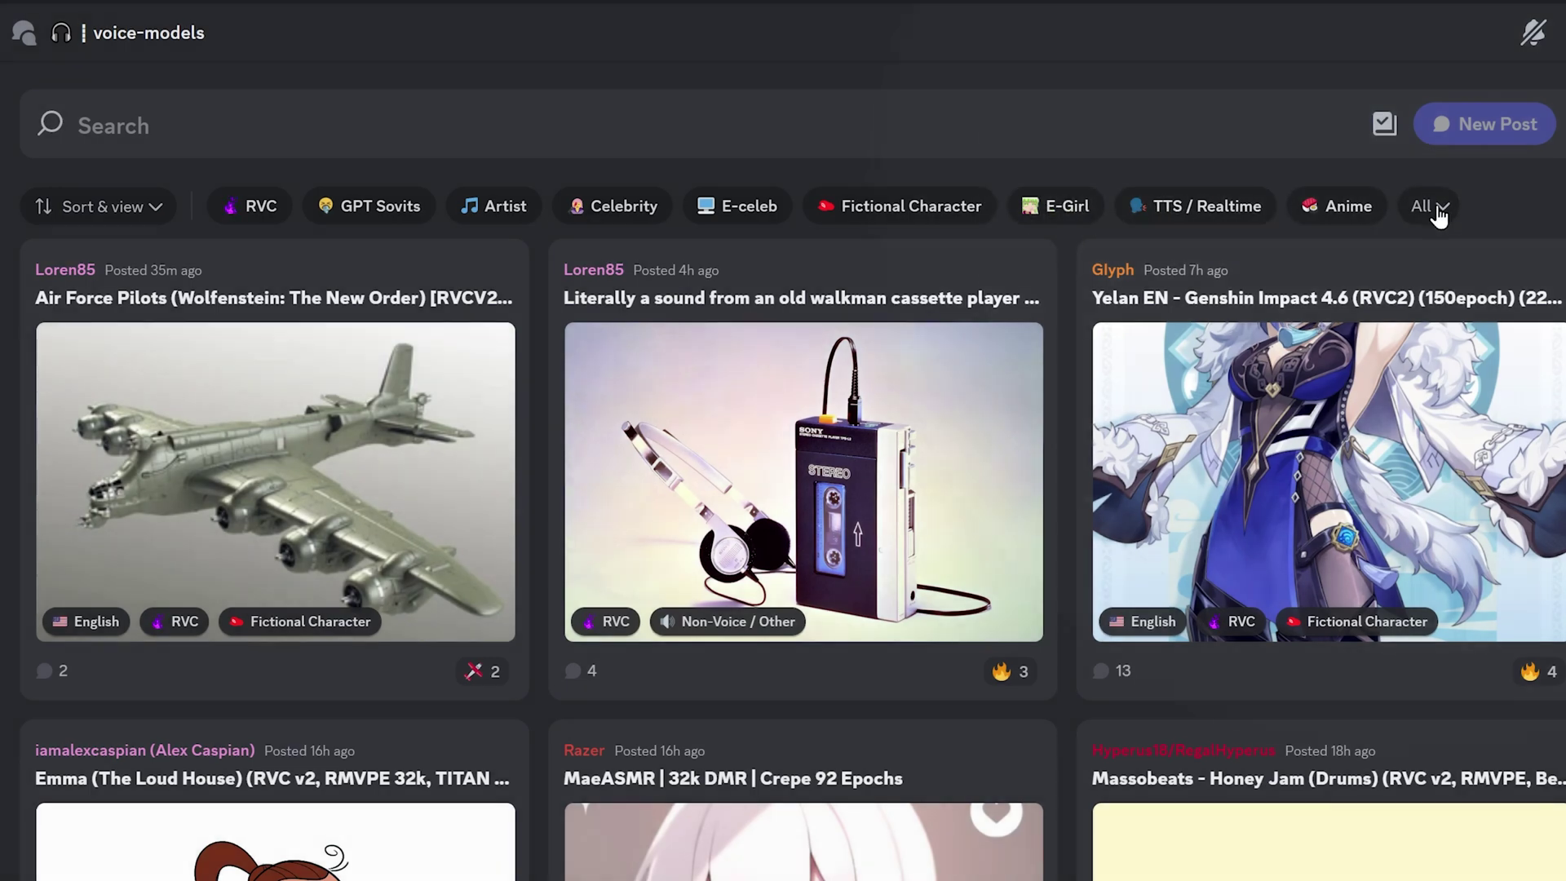
pyautogui.click(1433, 208)
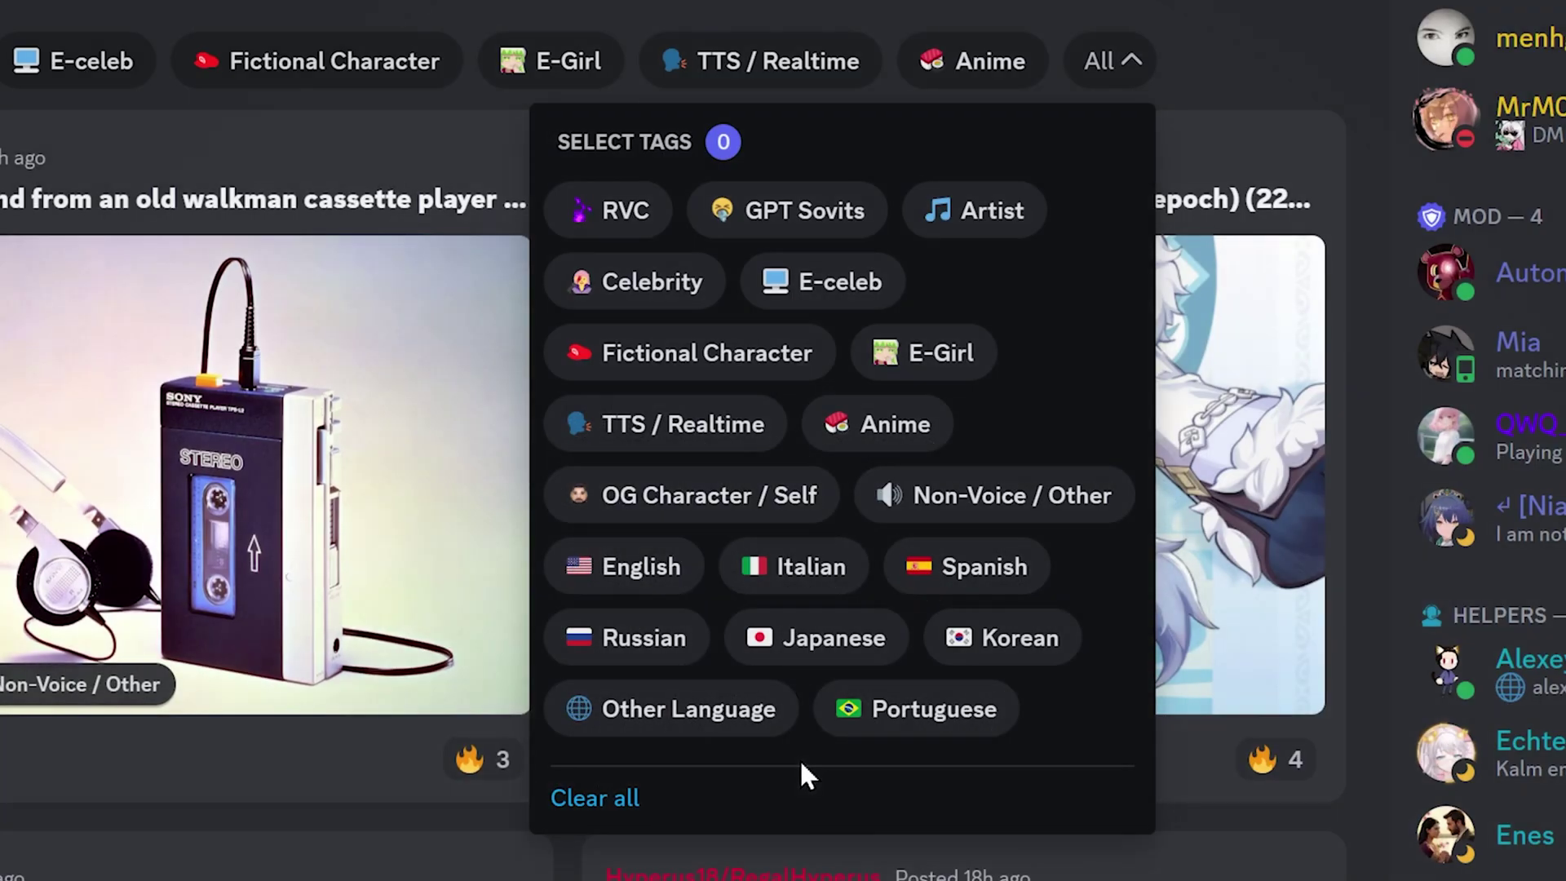
pyautogui.click(809, 11)
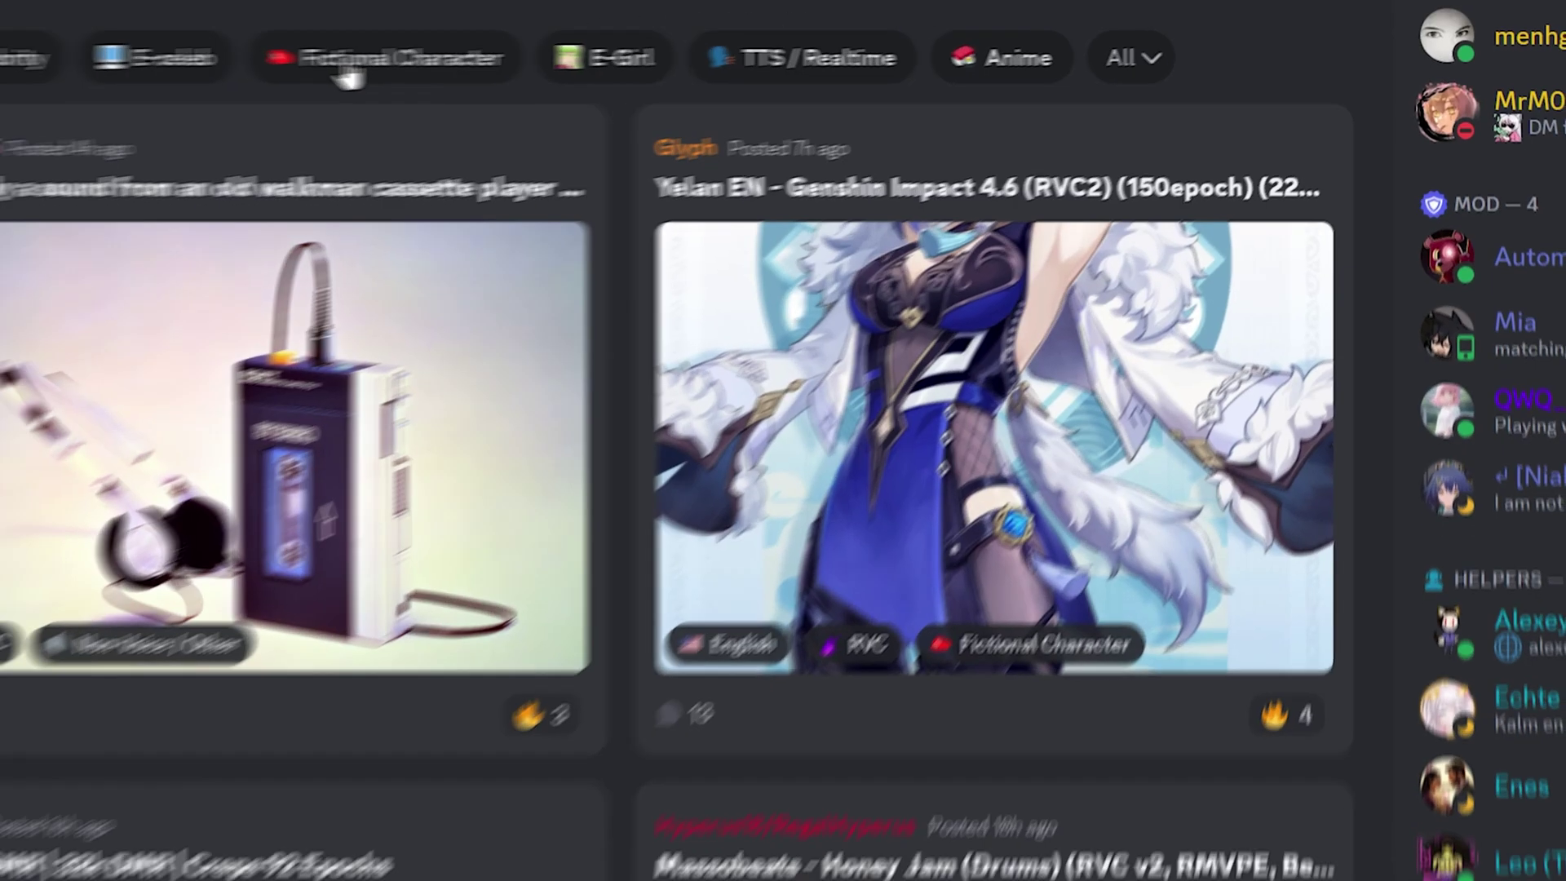
pyautogui.click(342, 63)
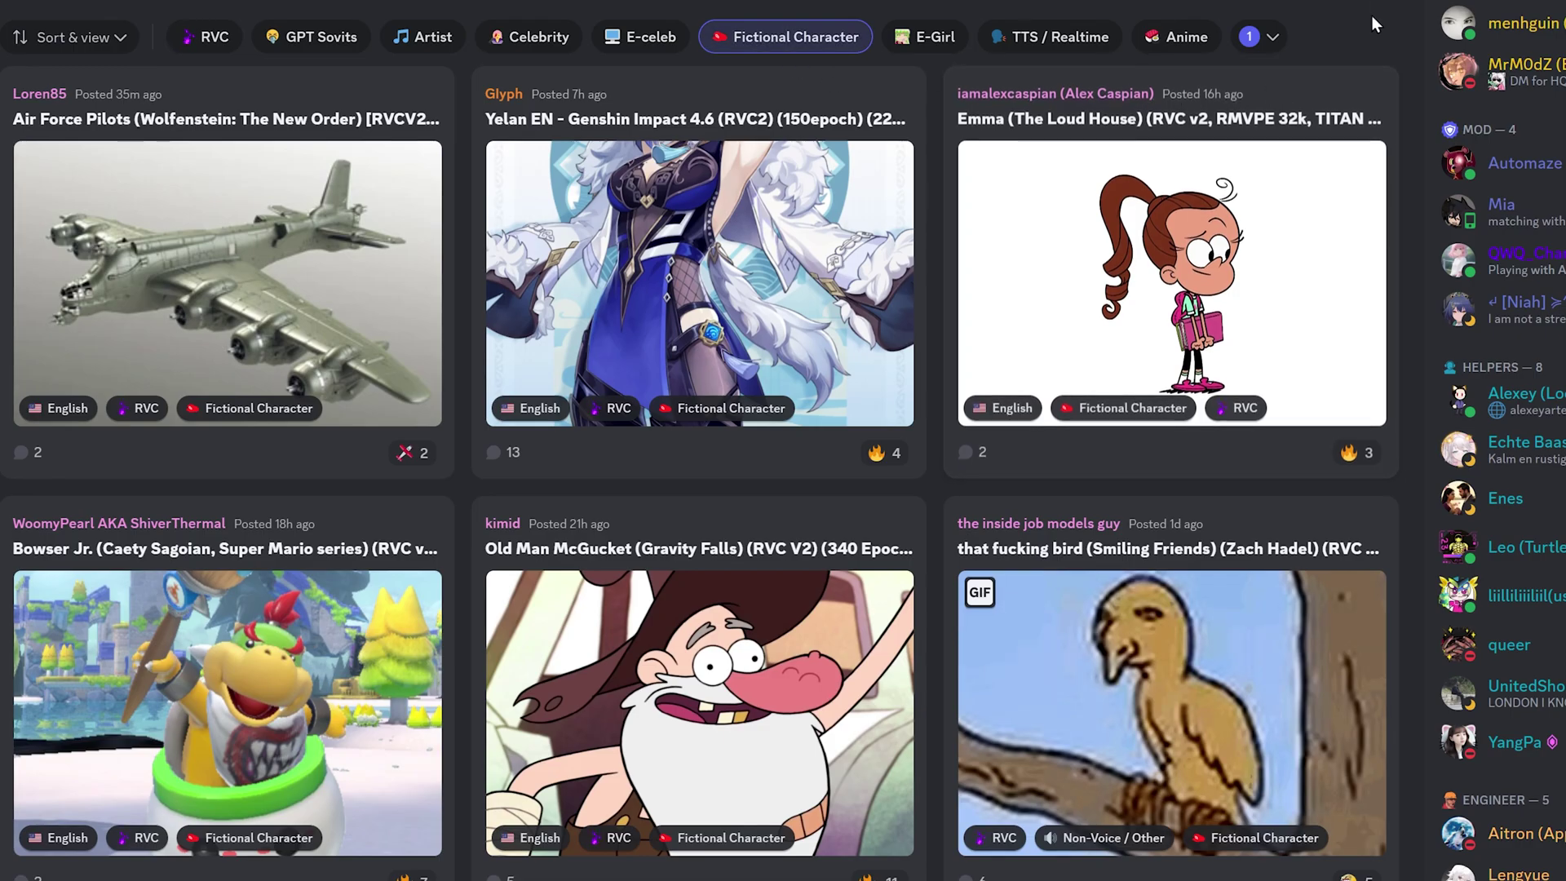
# Open the Kyle Broflovski V1 [Classic] model post and check its download link
pyautogui.scroll(-20, 699, 440)
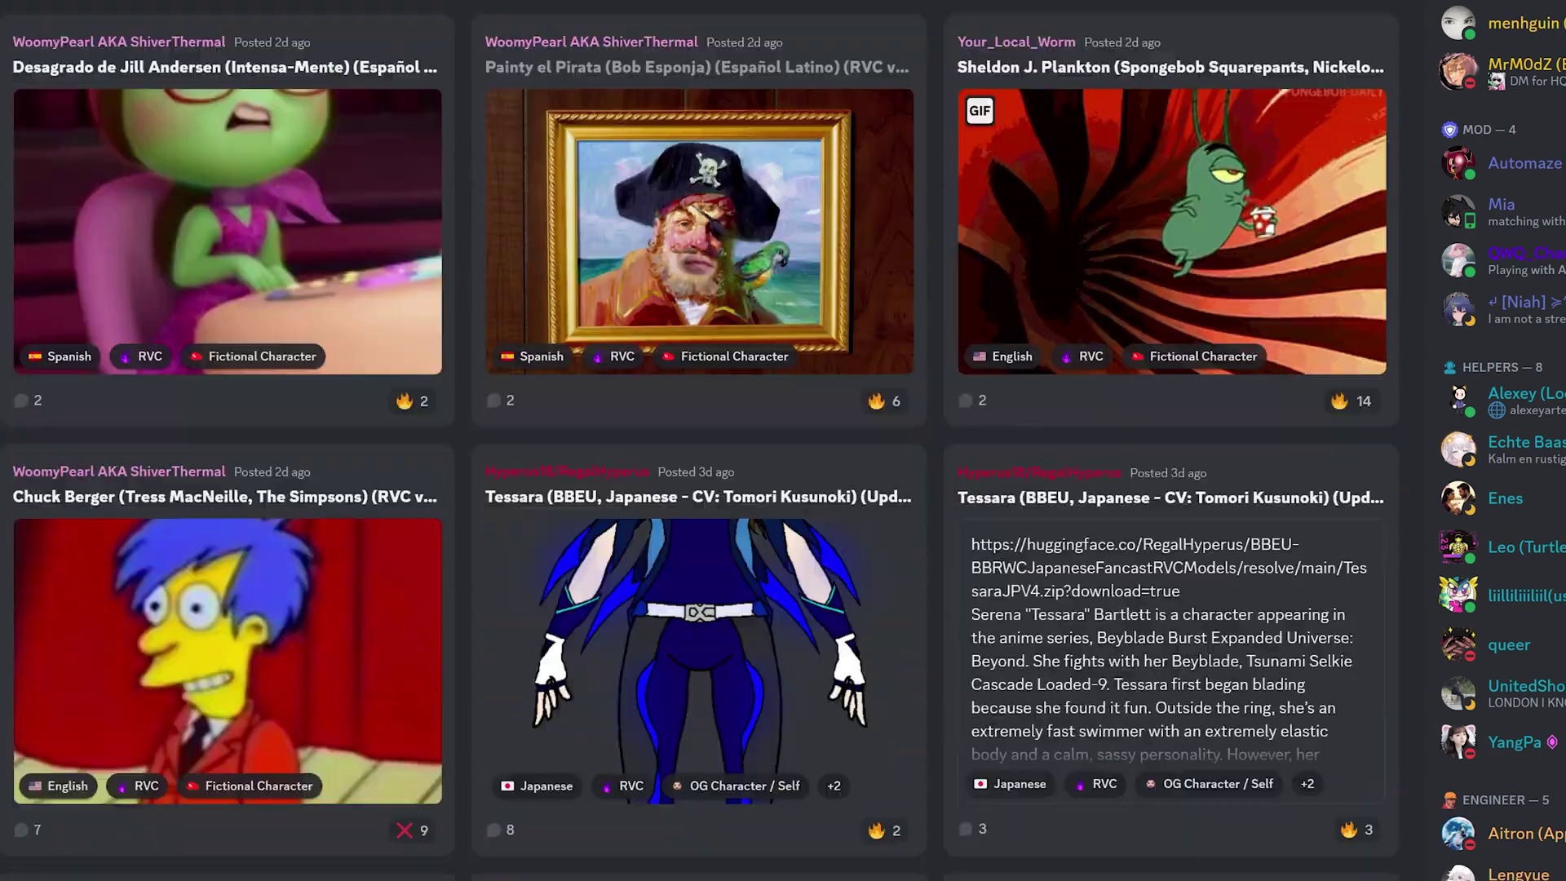
pyautogui.scroll(-10, 1423, 21)
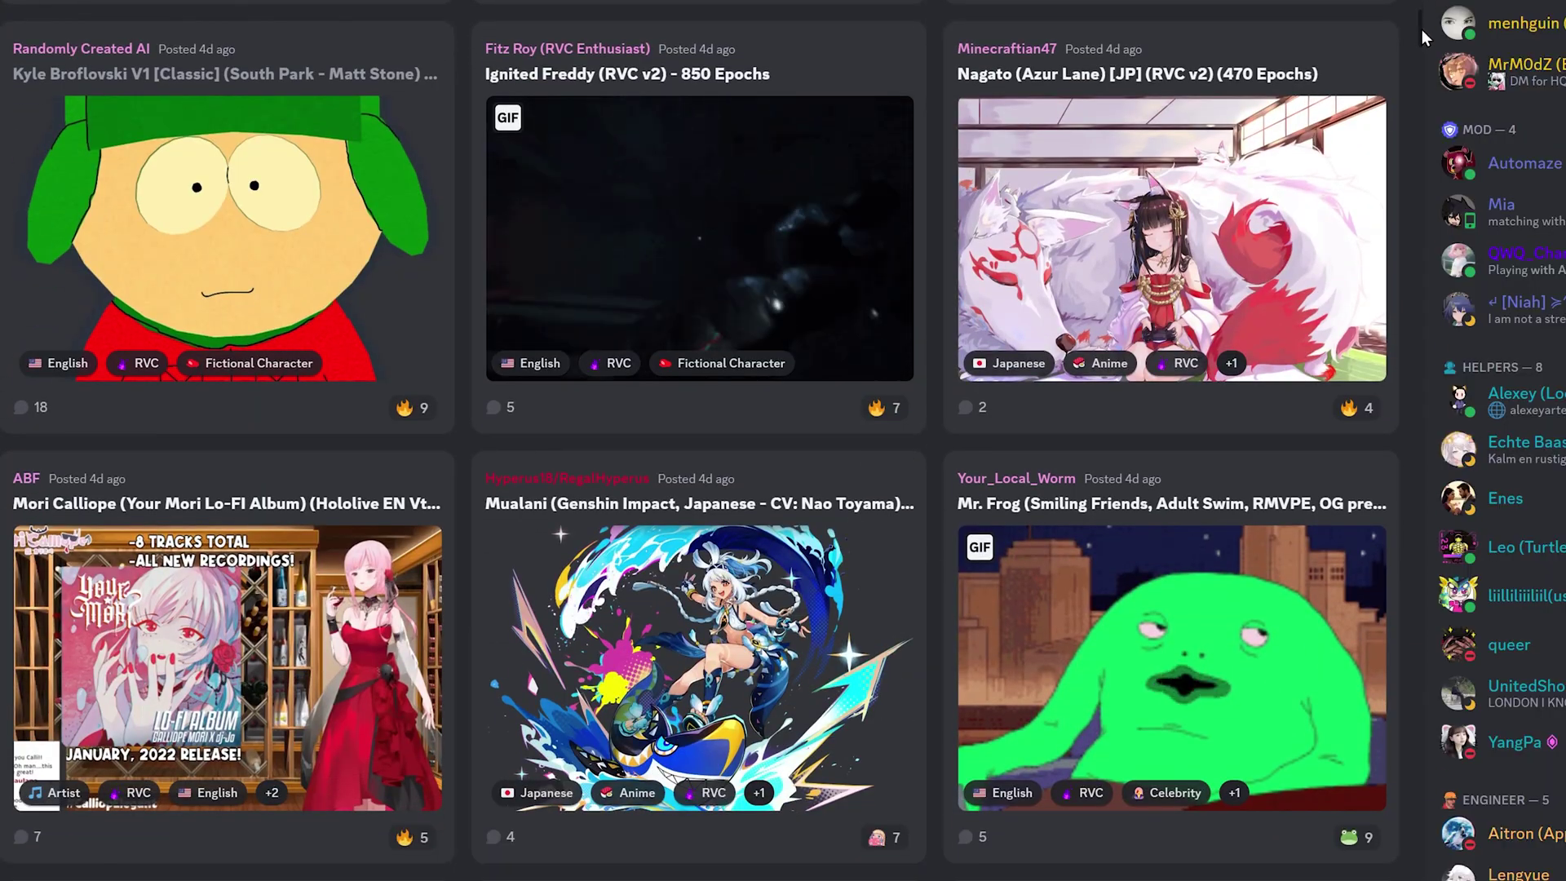
pyautogui.click(308, 198)
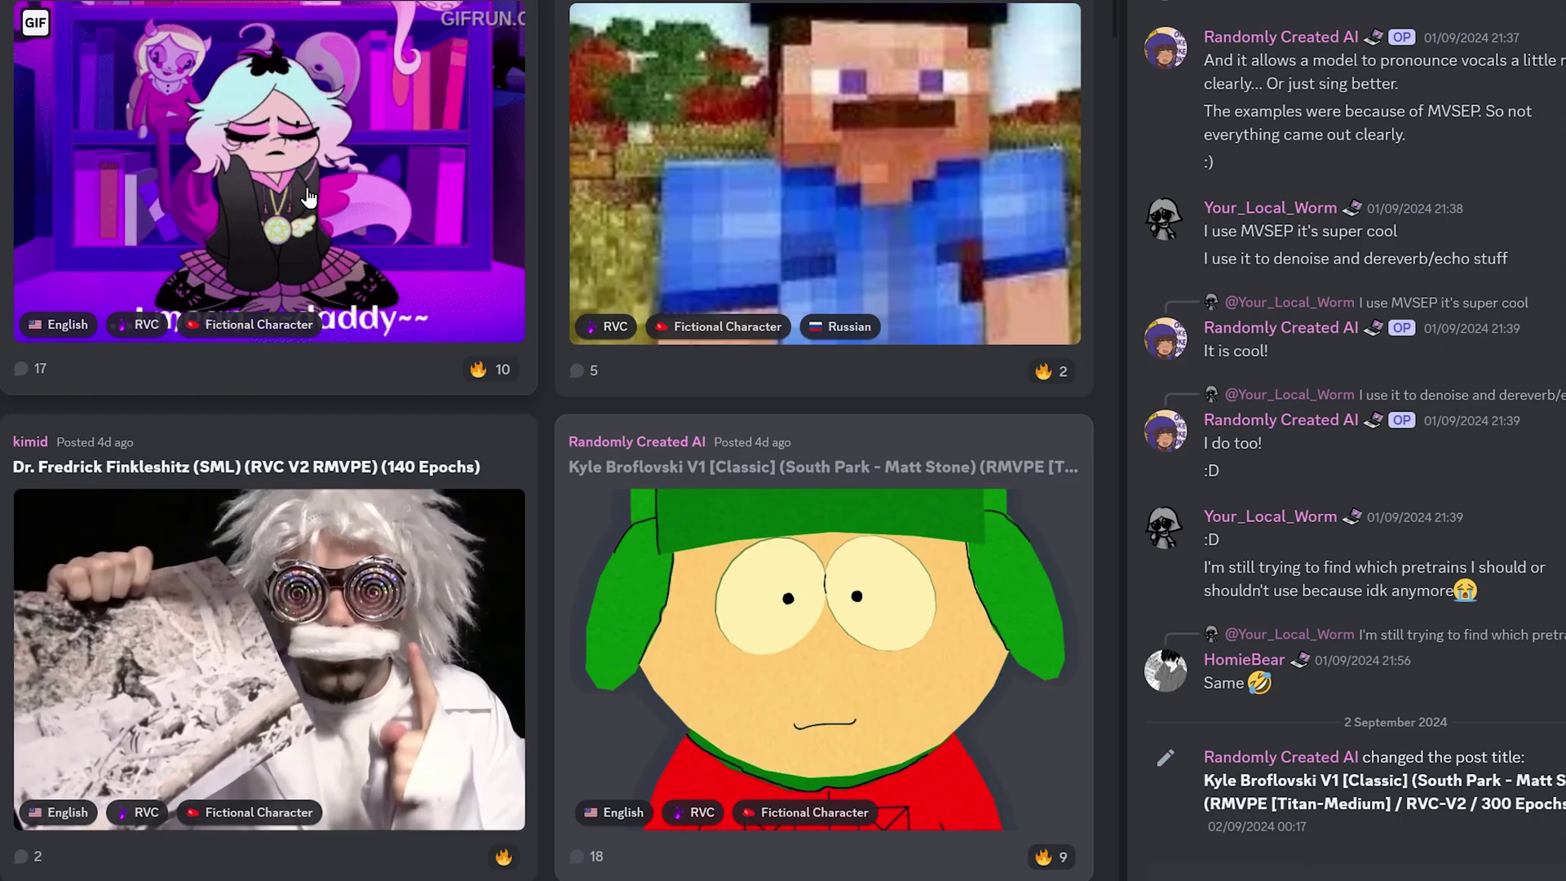
pyautogui.scroll(15, 1363, 492)
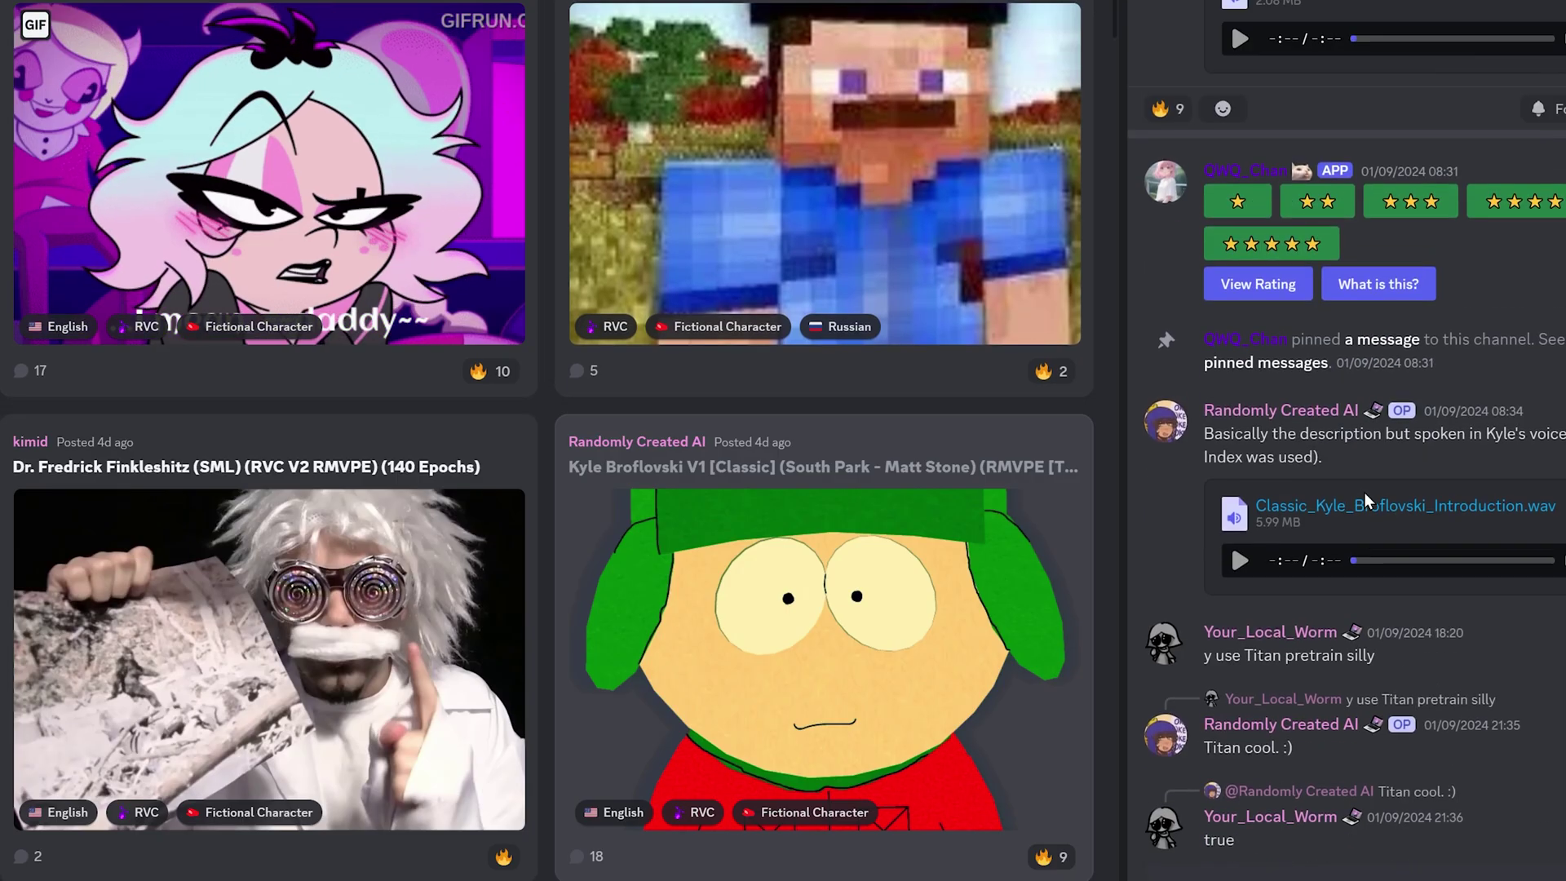
pyautogui.scroll(6, 1363, 492)
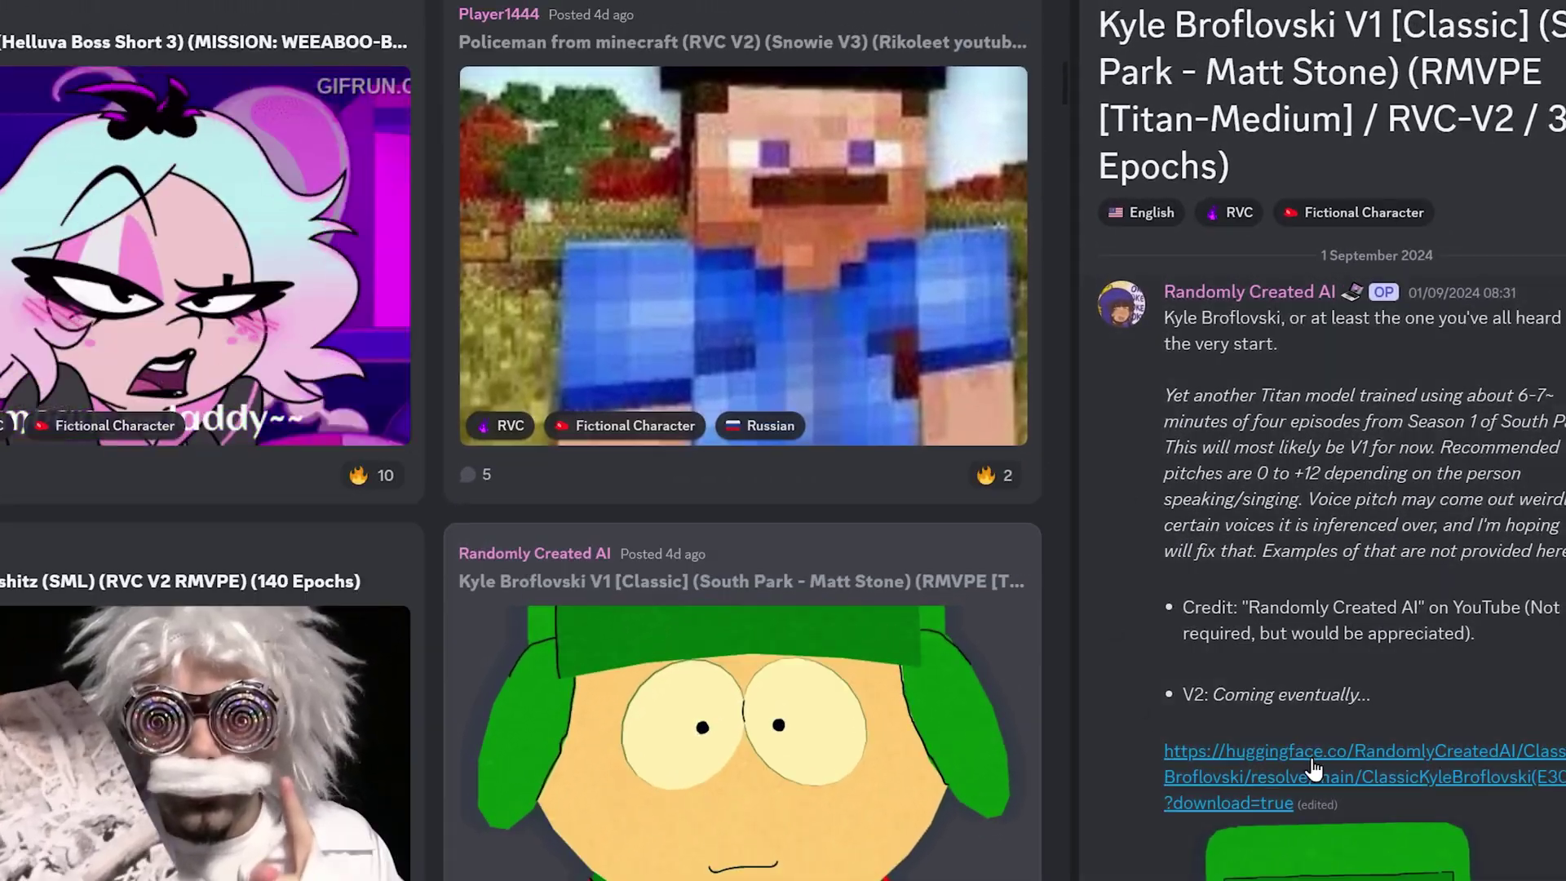
pyautogui.scroll(-3, 1313, 768)
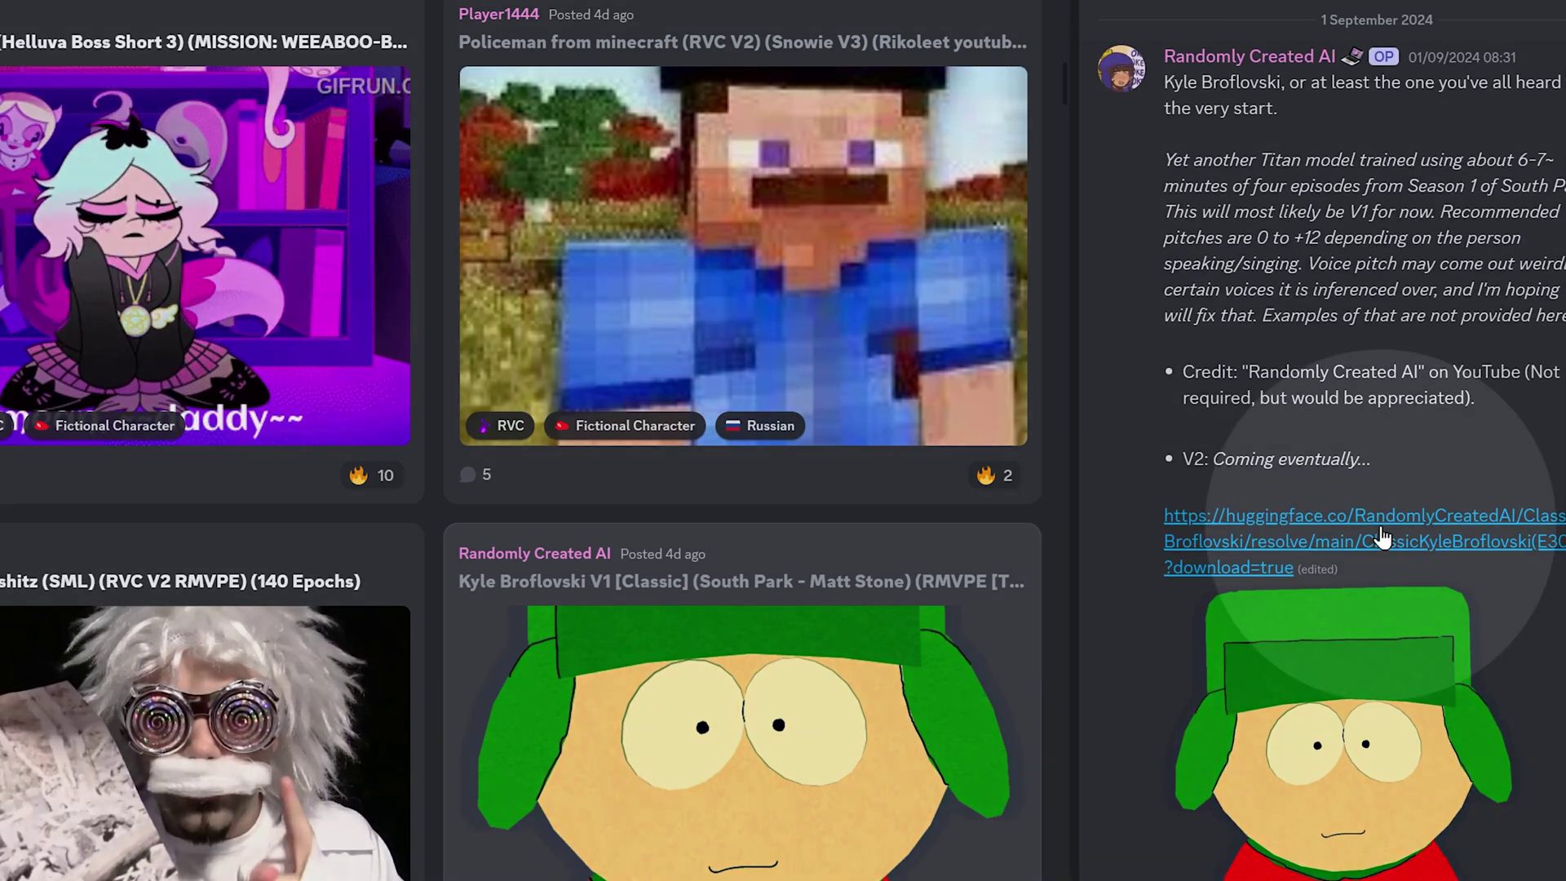
pyautogui.click(1179, 523)
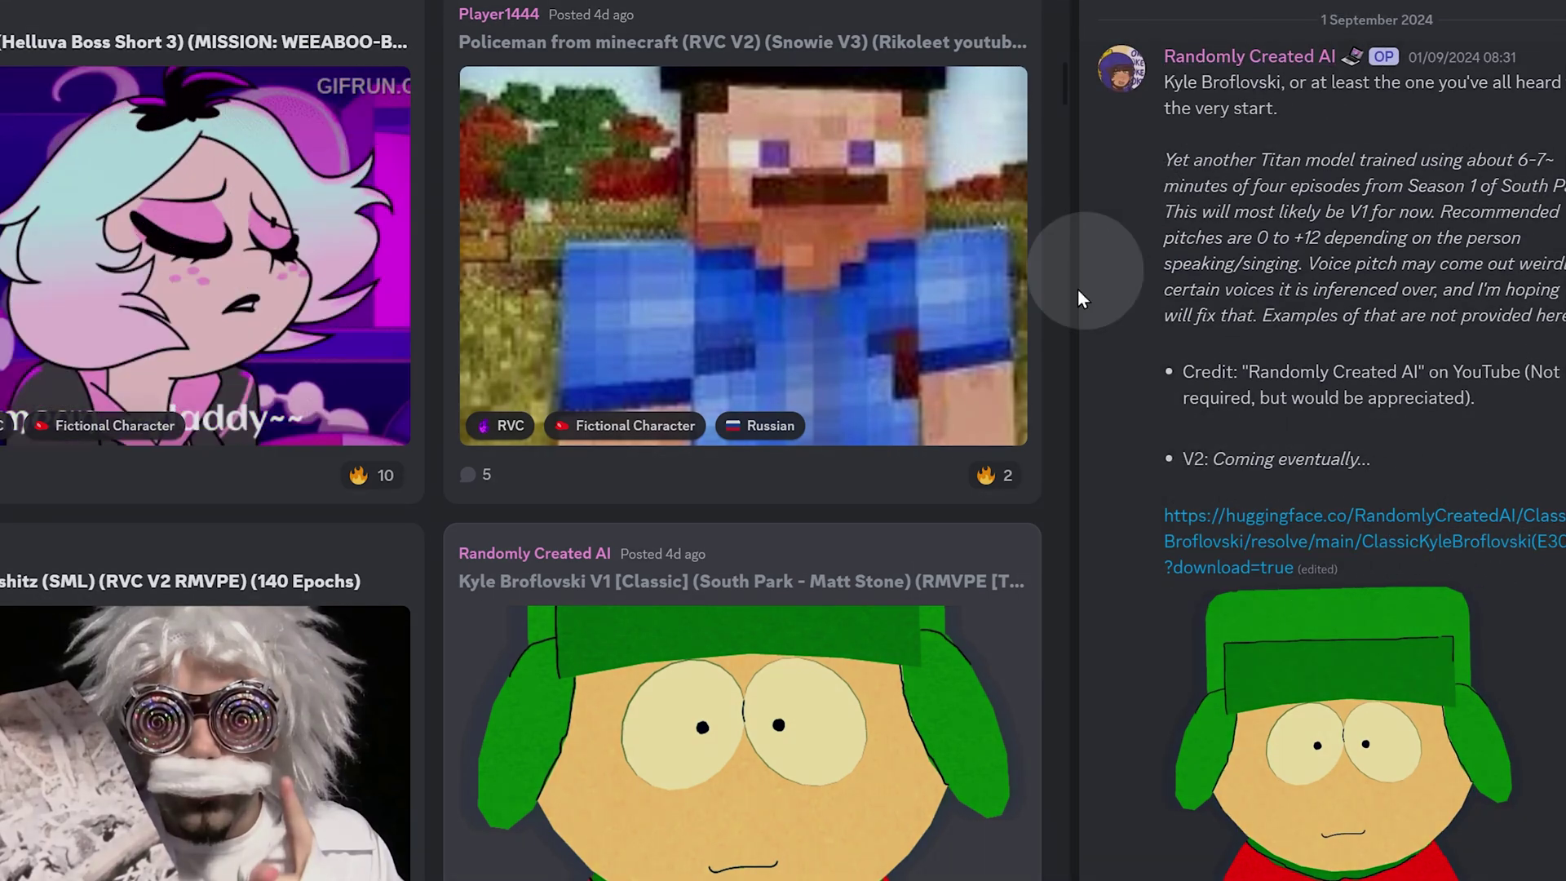
# Play the Payphone sample and part of the Animals Intro sample
pyautogui.scroll(-2, 1463, 428)
pyautogui.scroll(-9, 1463, 428)
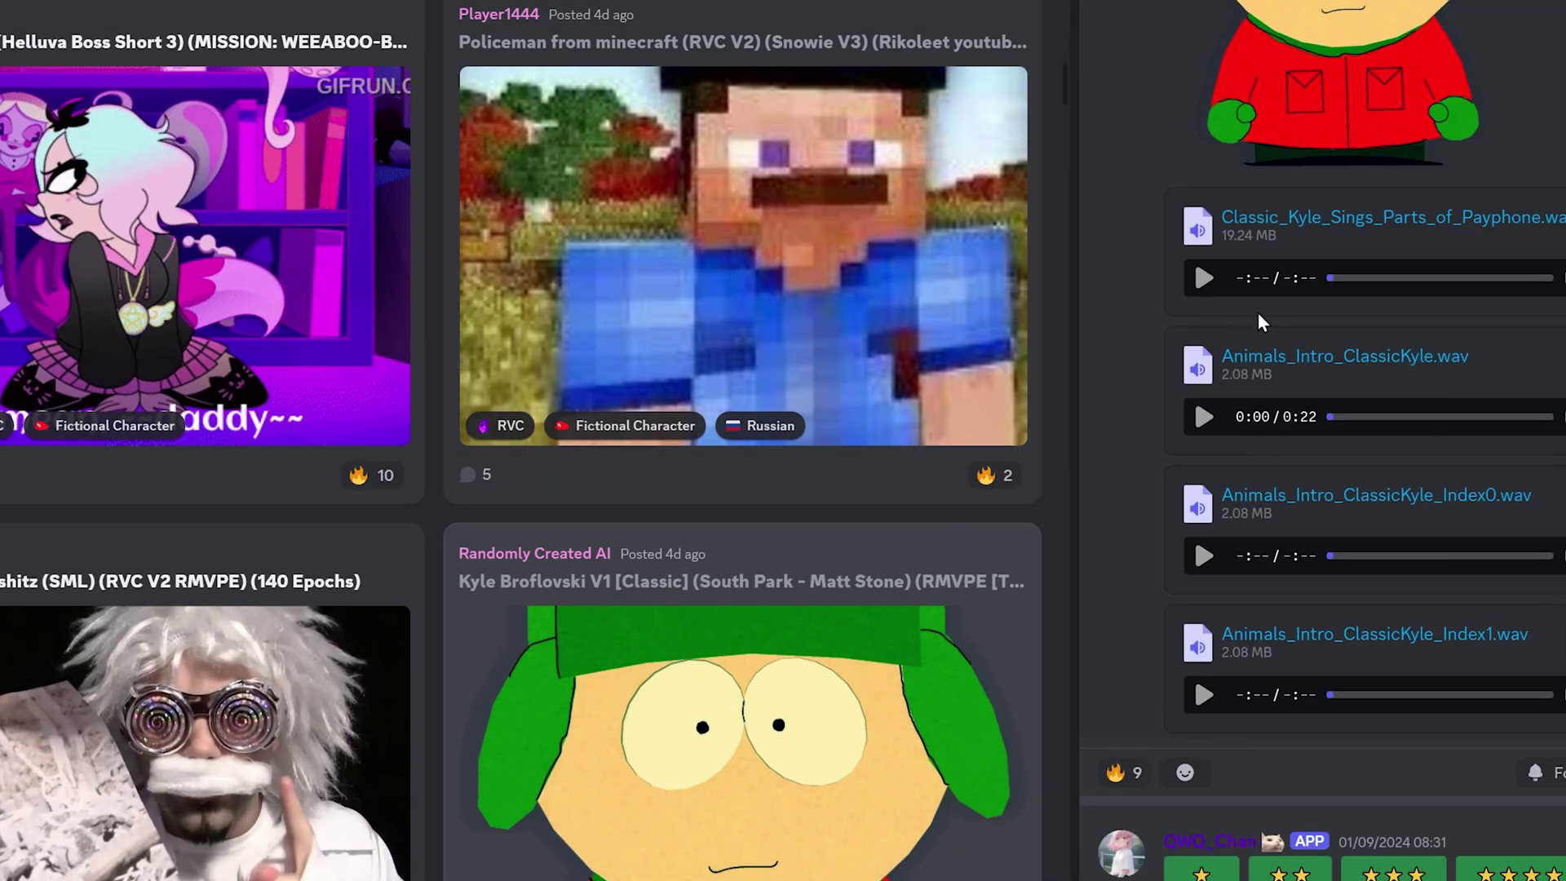
pyautogui.click(1203, 280)
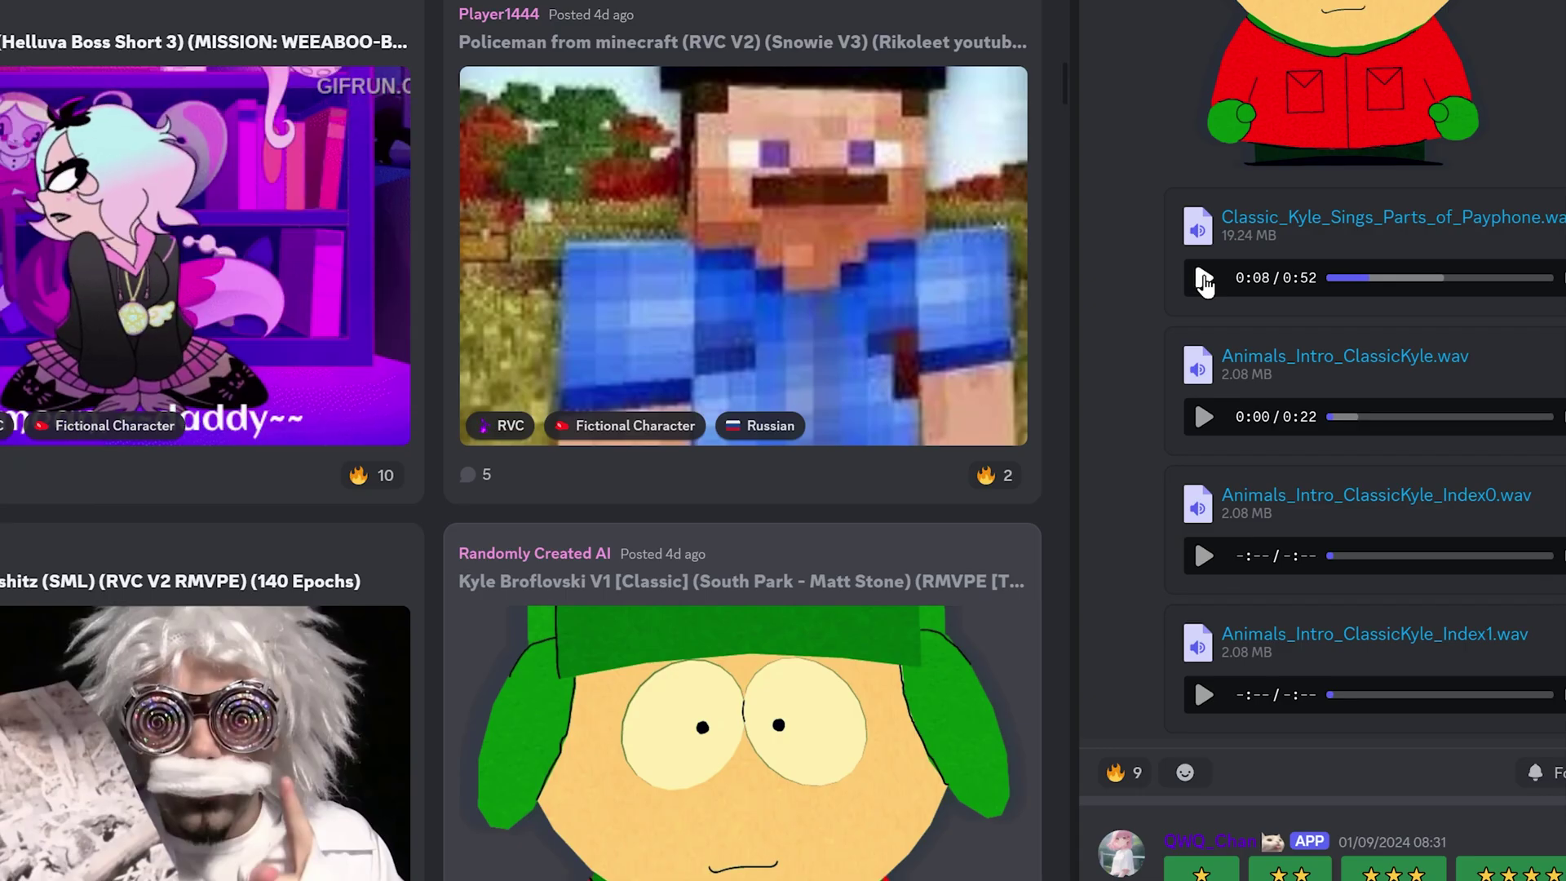
pyautogui.click(1201, 417)
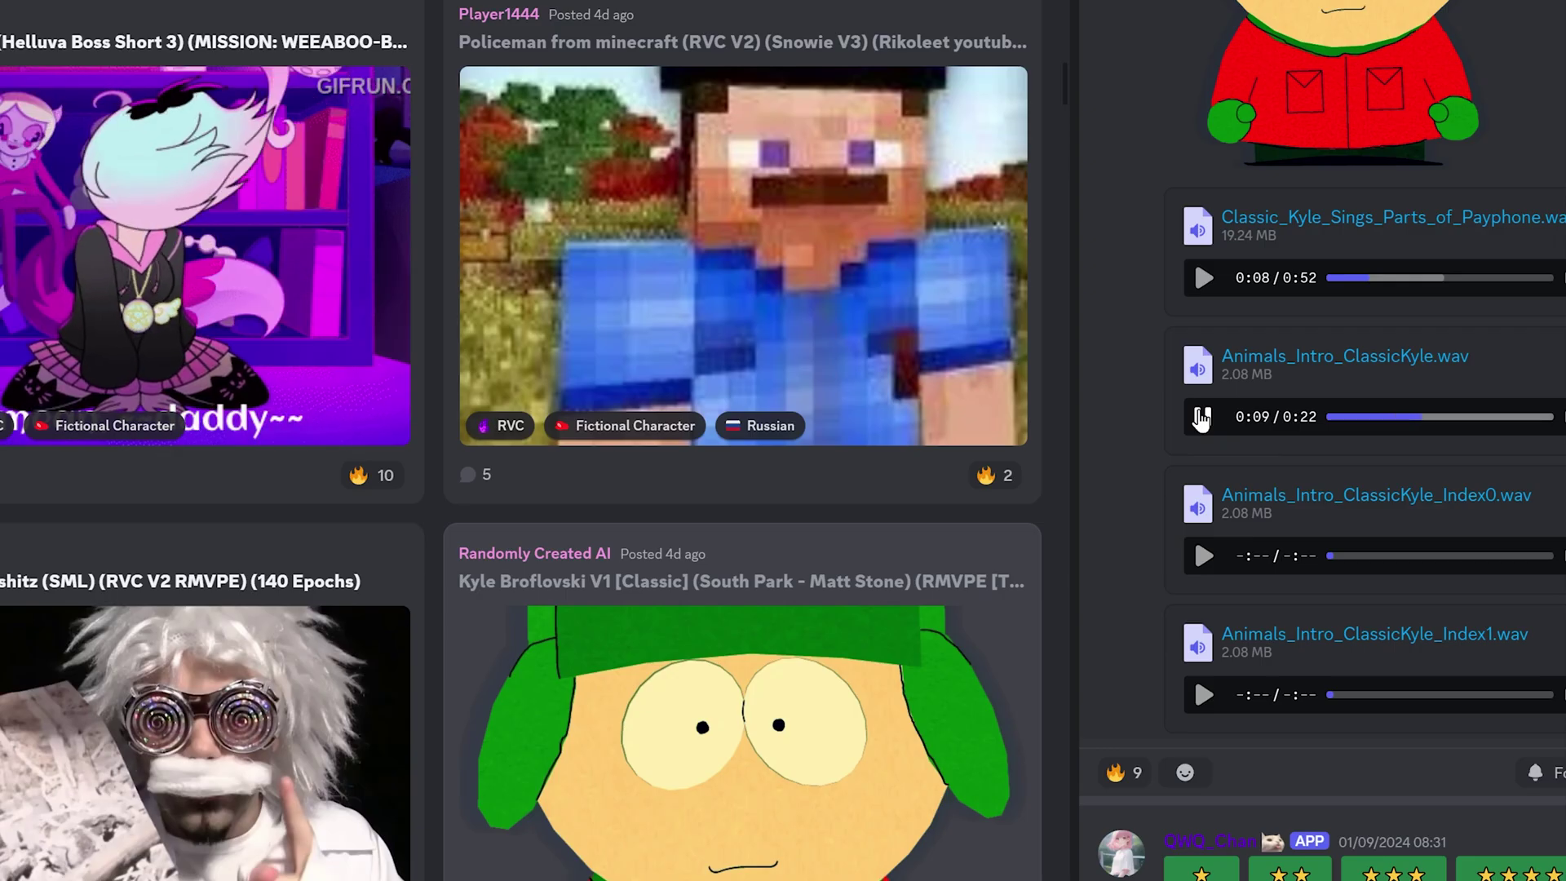
pyautogui.click(1201, 417)
pyautogui.scroll(1, 1204, 428)
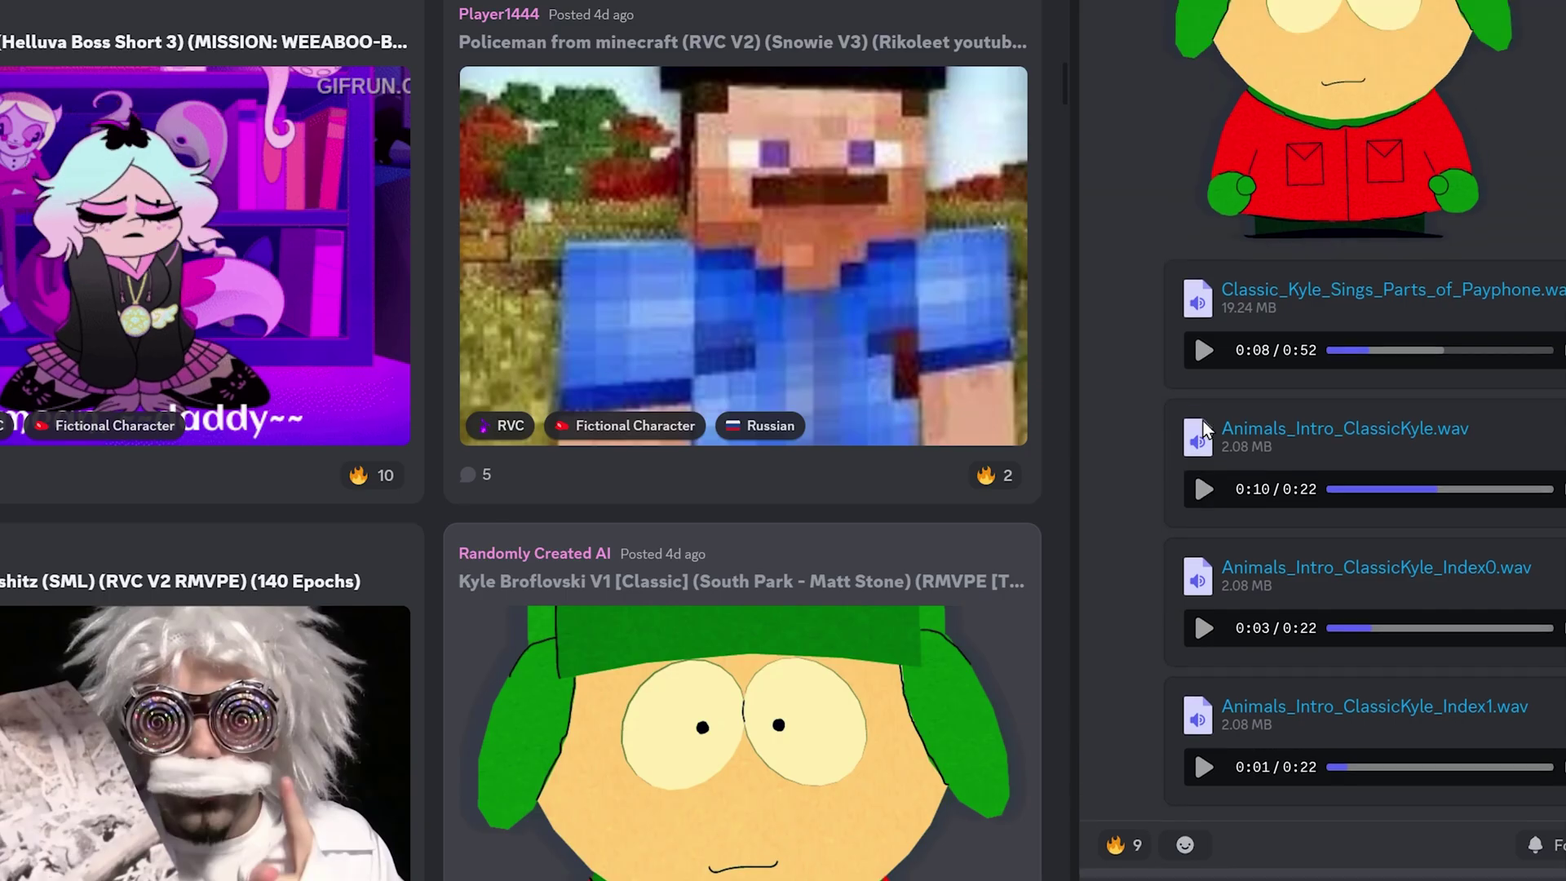
pyautogui.scroll(10, 1204, 428)
# Download ClassicKyleBroflovski(E300).zip from the post's Hugging Face link into Downloads
pyautogui.click(1278, 529)
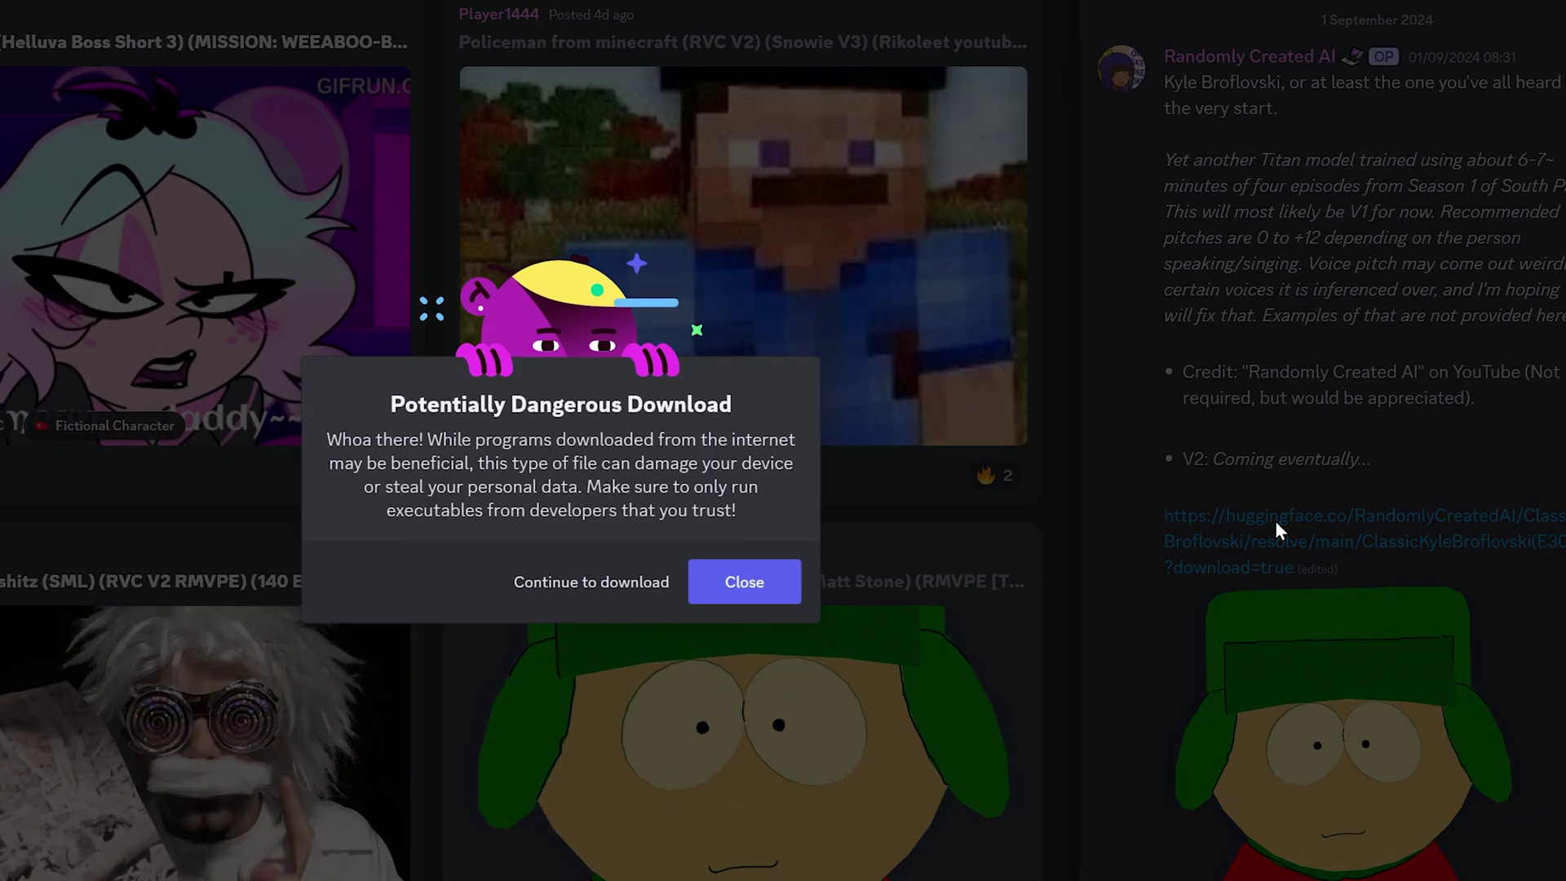
pyautogui.click(610, 583)
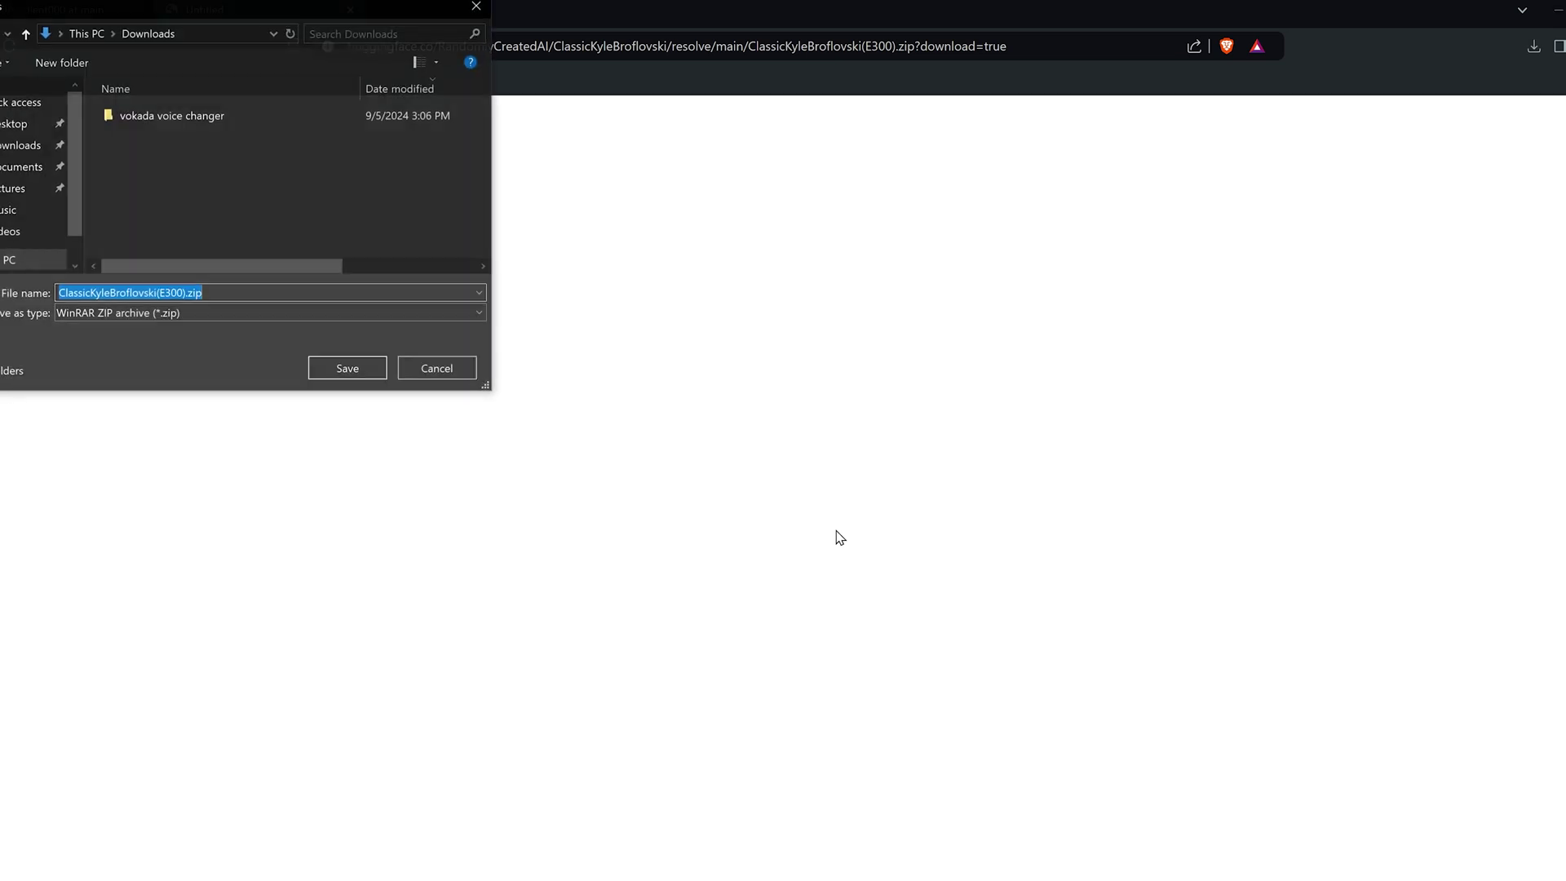
pyautogui.click(345, 368)
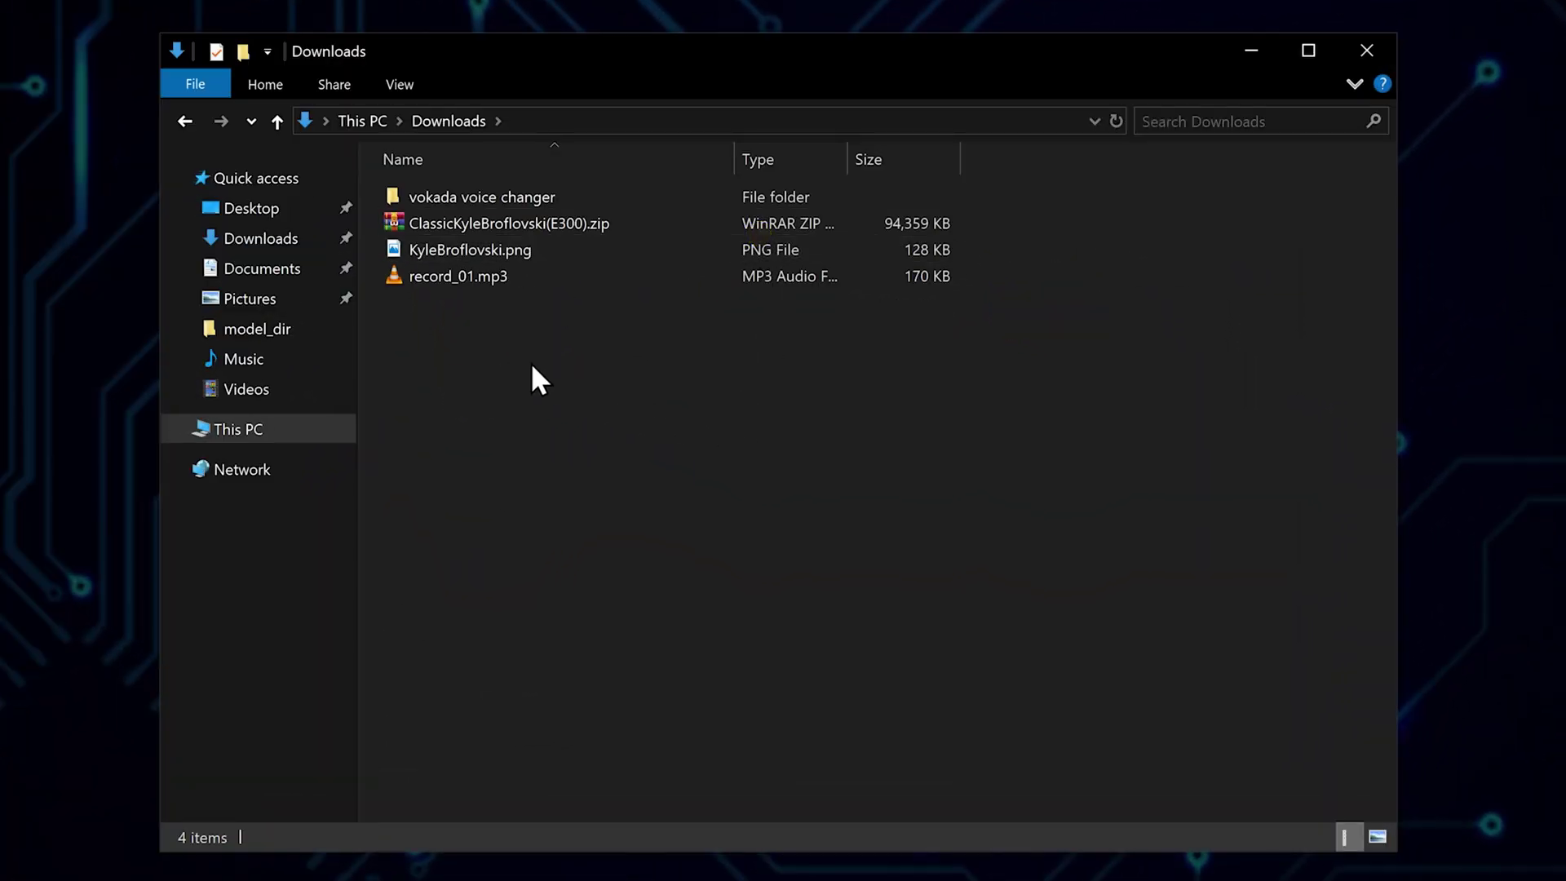
# Move the Kyle model zip from Downloads into vokada voice changer\dist\main\model_dir
pyautogui.rightClick(516, 223)
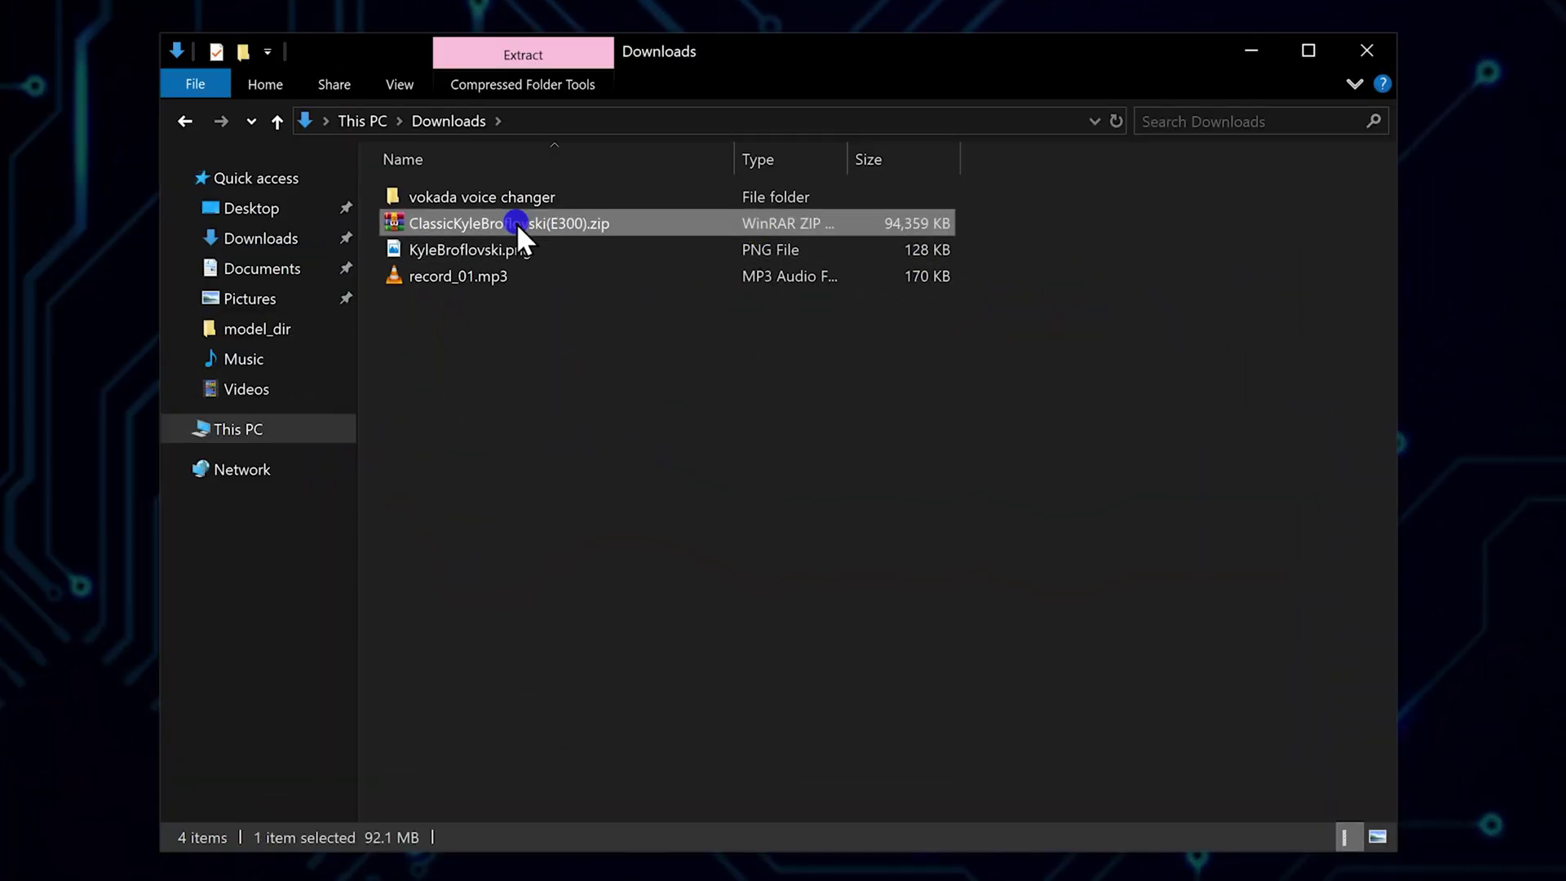
pyautogui.press('Escape')
pyautogui.doubleClick(501, 196)
pyautogui.click(501, 201)
pyautogui.doubleClick(501, 200)
pyautogui.doubleClick(500, 201)
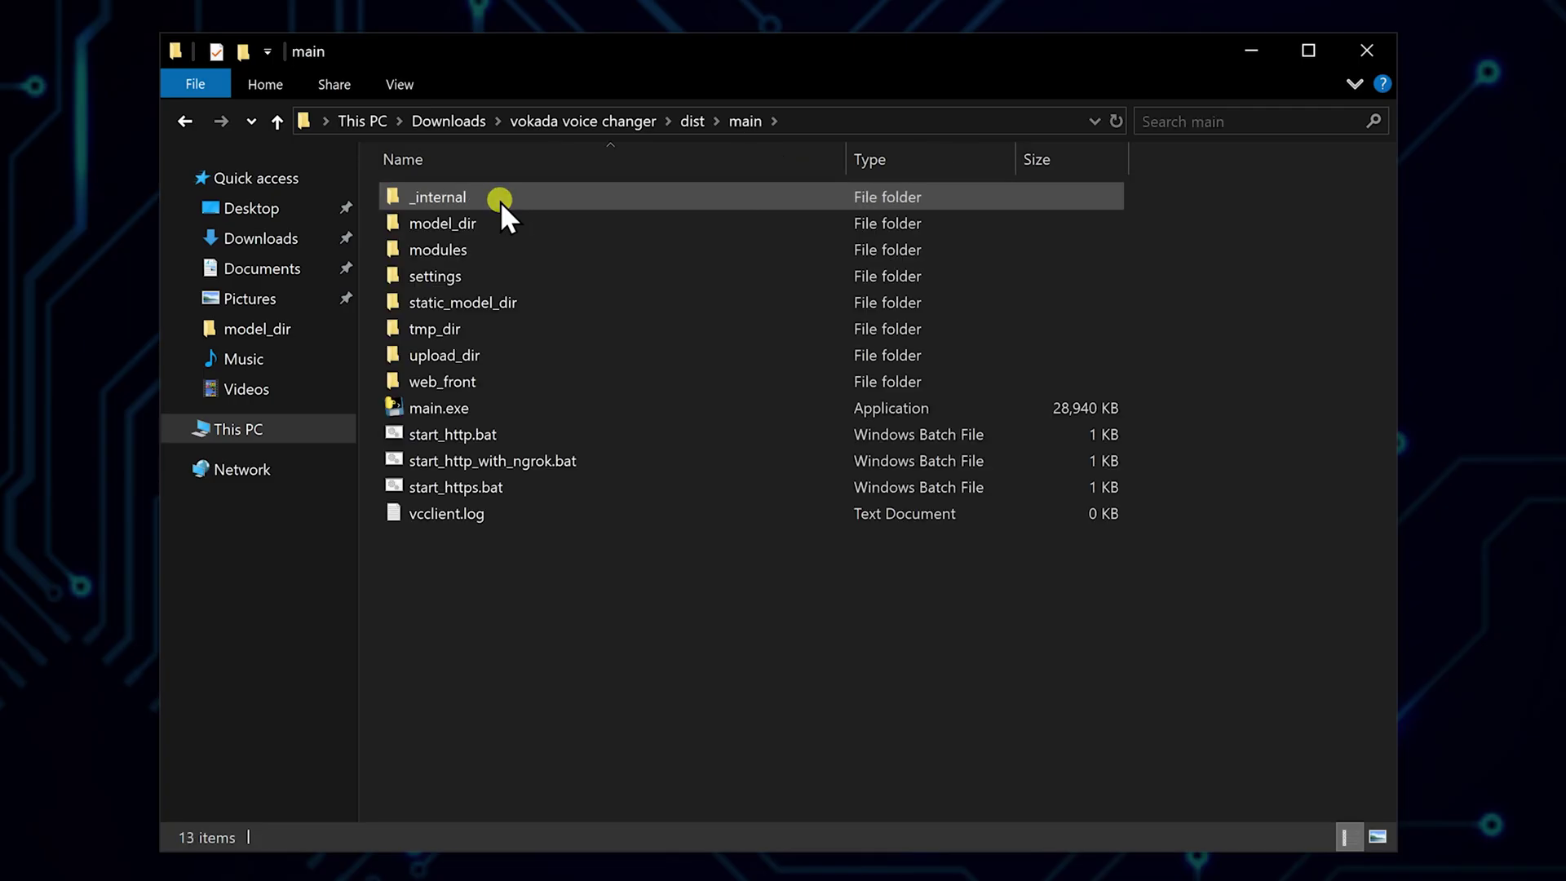
pyautogui.doubleClick(501, 223)
pyautogui.rightClick(589, 482)
pyautogui.click(663, 615)
# Extract the zip into ClassicKyleBroflovski(E300), delete the zip, and open the extracted folder
pyautogui.rightClick(572, 356)
pyautogui.click(644, 477)
pyautogui.rightClick(604, 382)
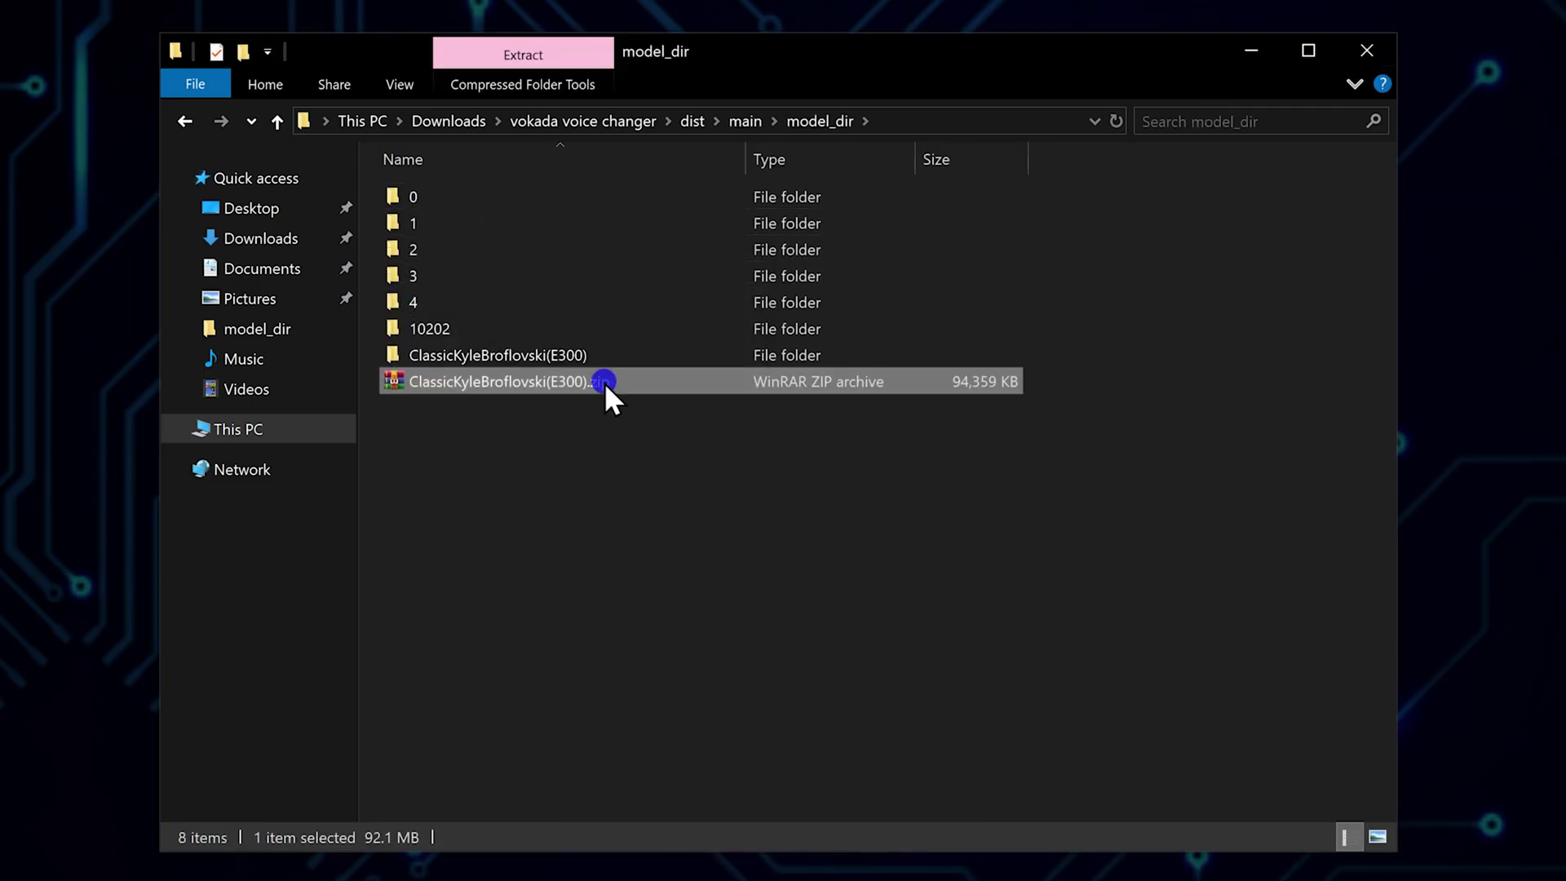
pyautogui.press('Delete')
pyautogui.doubleClick(552, 354)
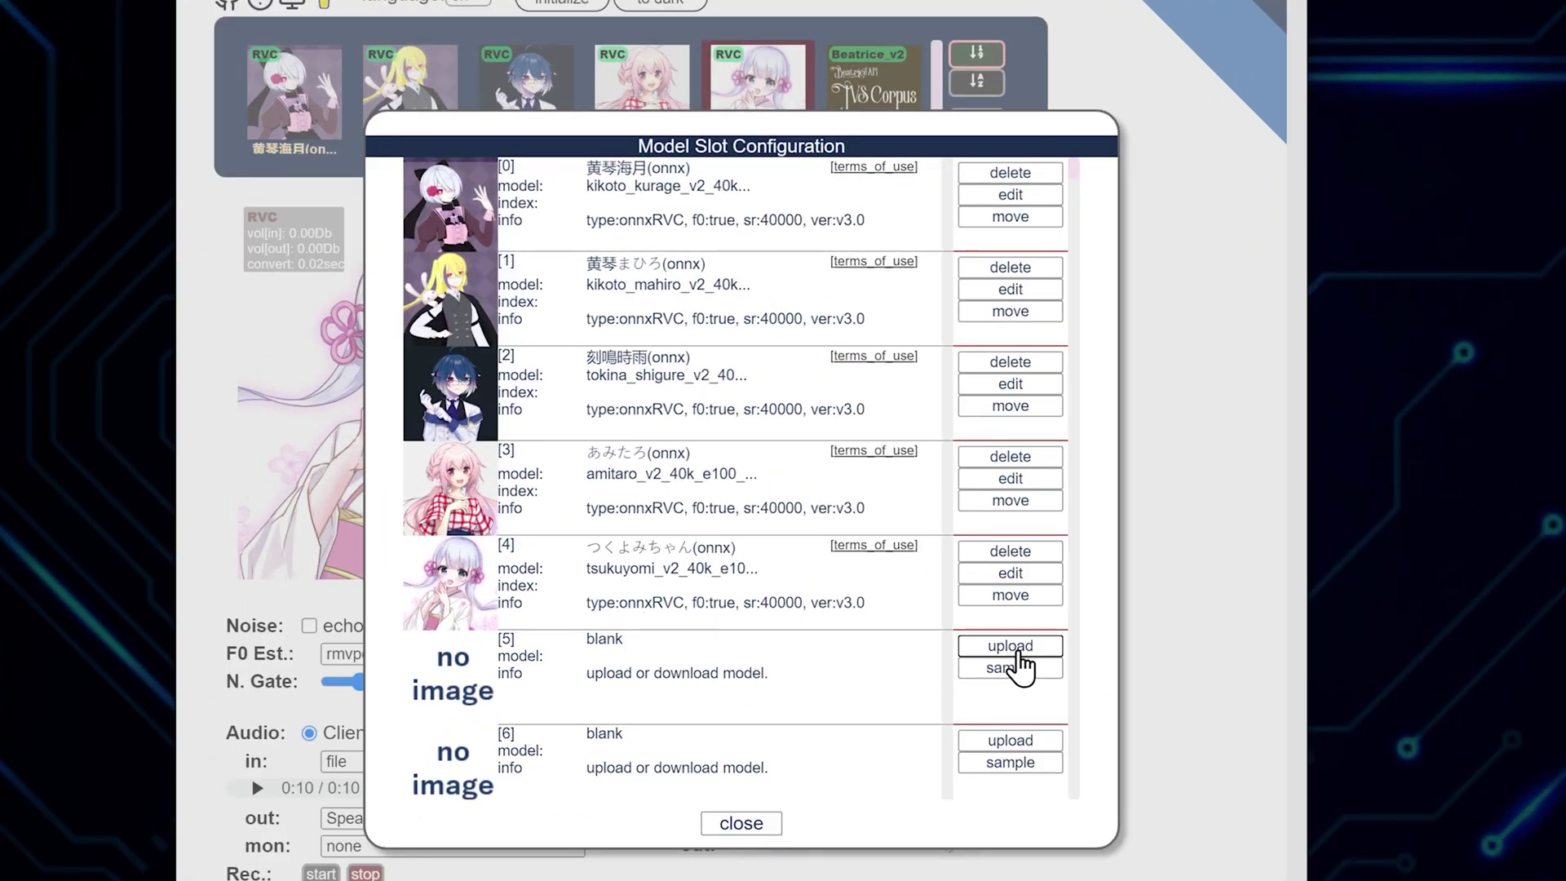
# Upload ClassicKyleBroflovski.pth and its .index file from model_dir as a new model
pyautogui.click(1015, 646)
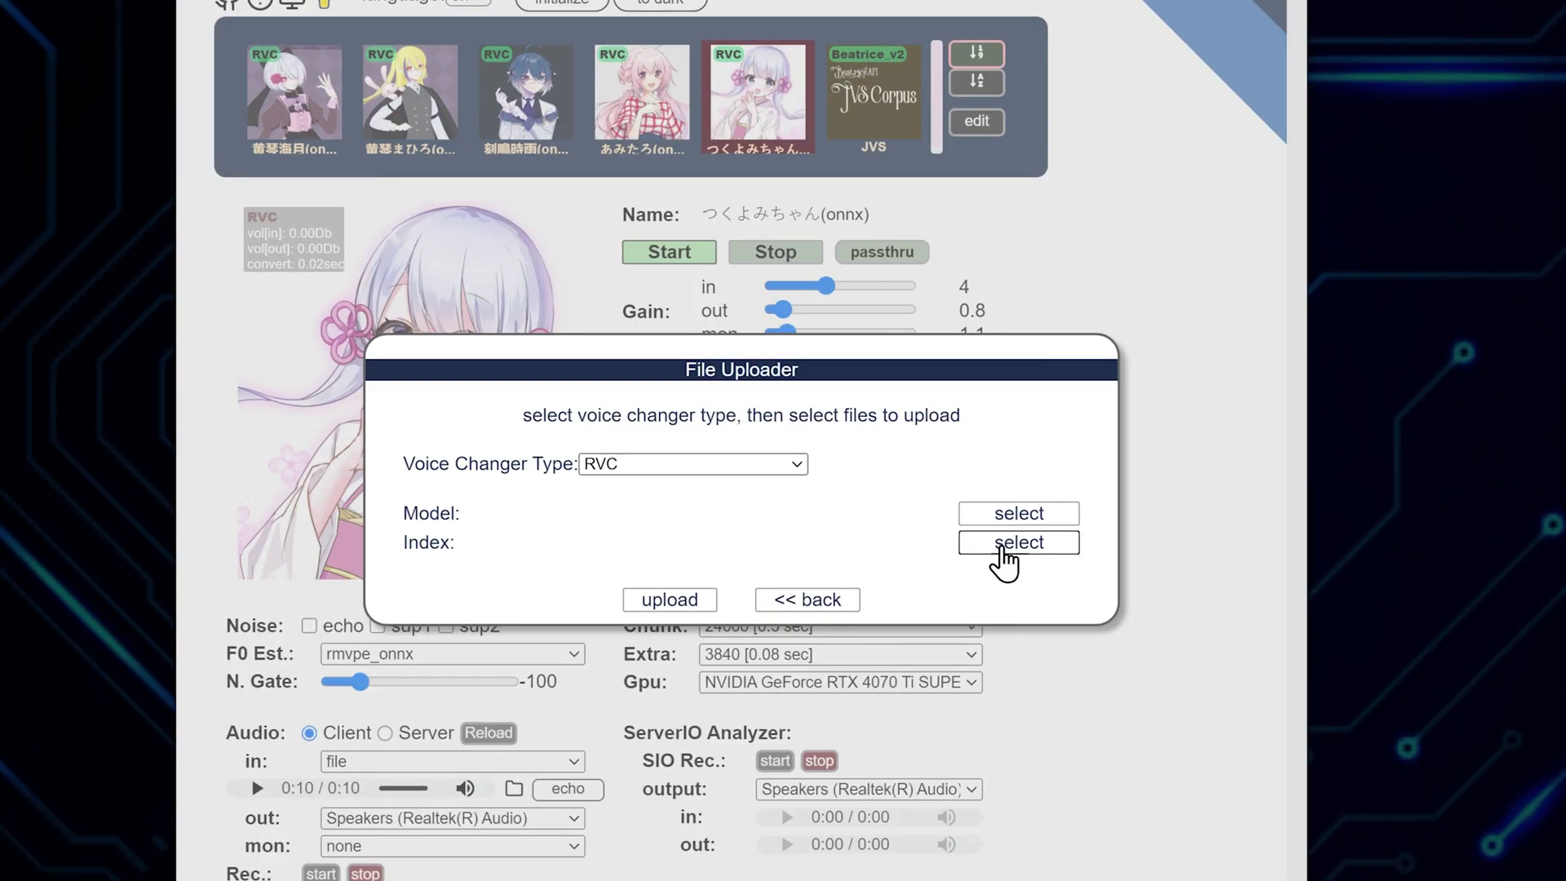
pyautogui.click(999, 538)
pyautogui.doubleClick(573, 100)
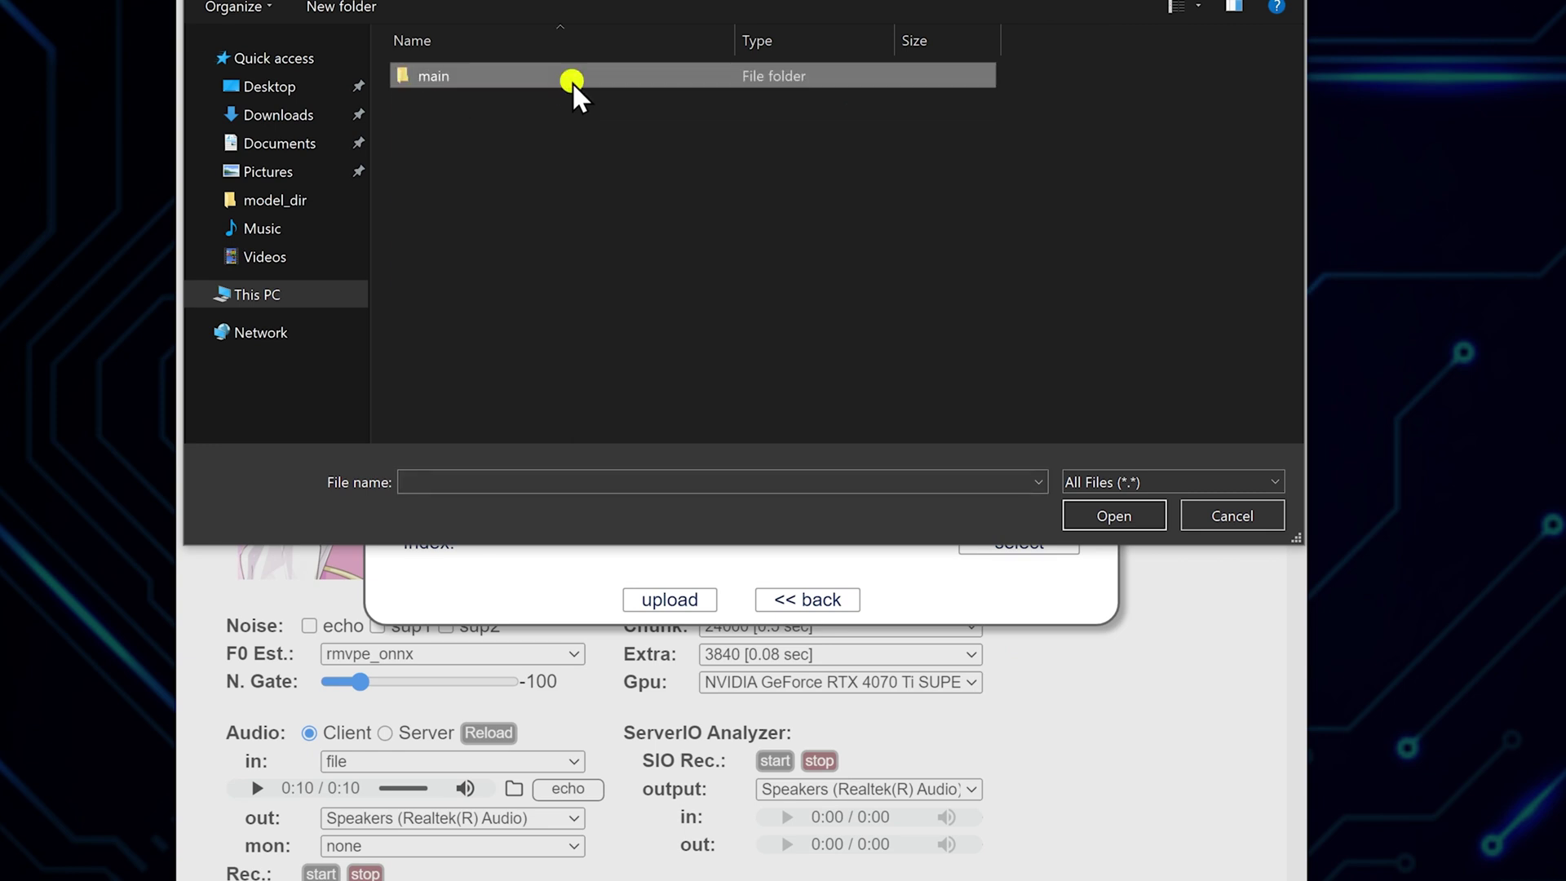
pyautogui.doubleClick(573, 76)
pyautogui.doubleClick(570, 100)
pyautogui.doubleClick(556, 226)
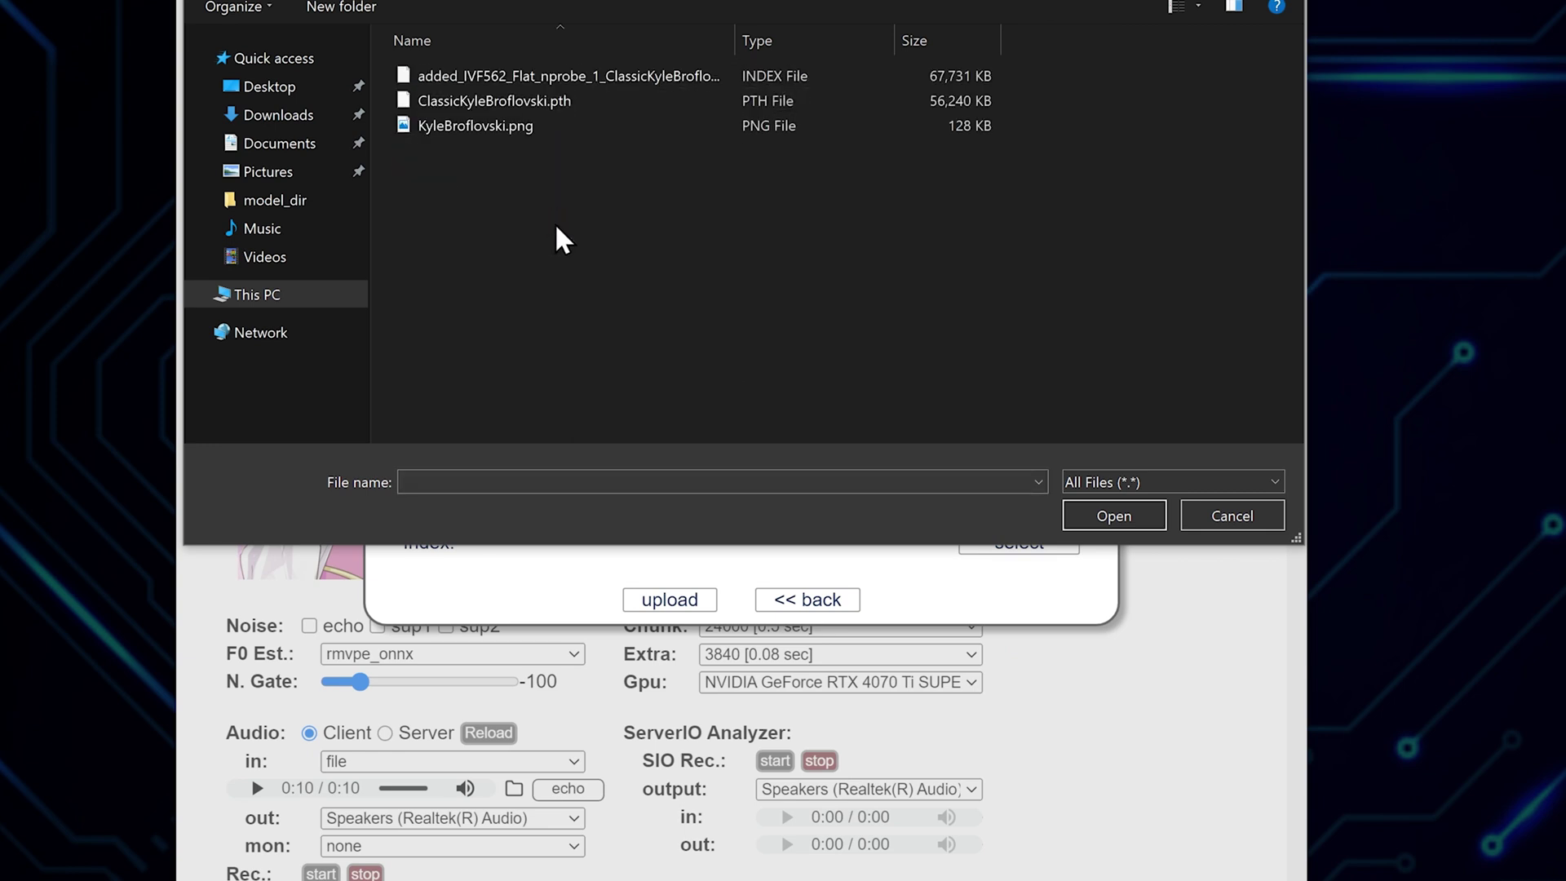
pyautogui.moveTo(734, 41); pyautogui.dragTo(911, 40)
pyautogui.click(601, 101)
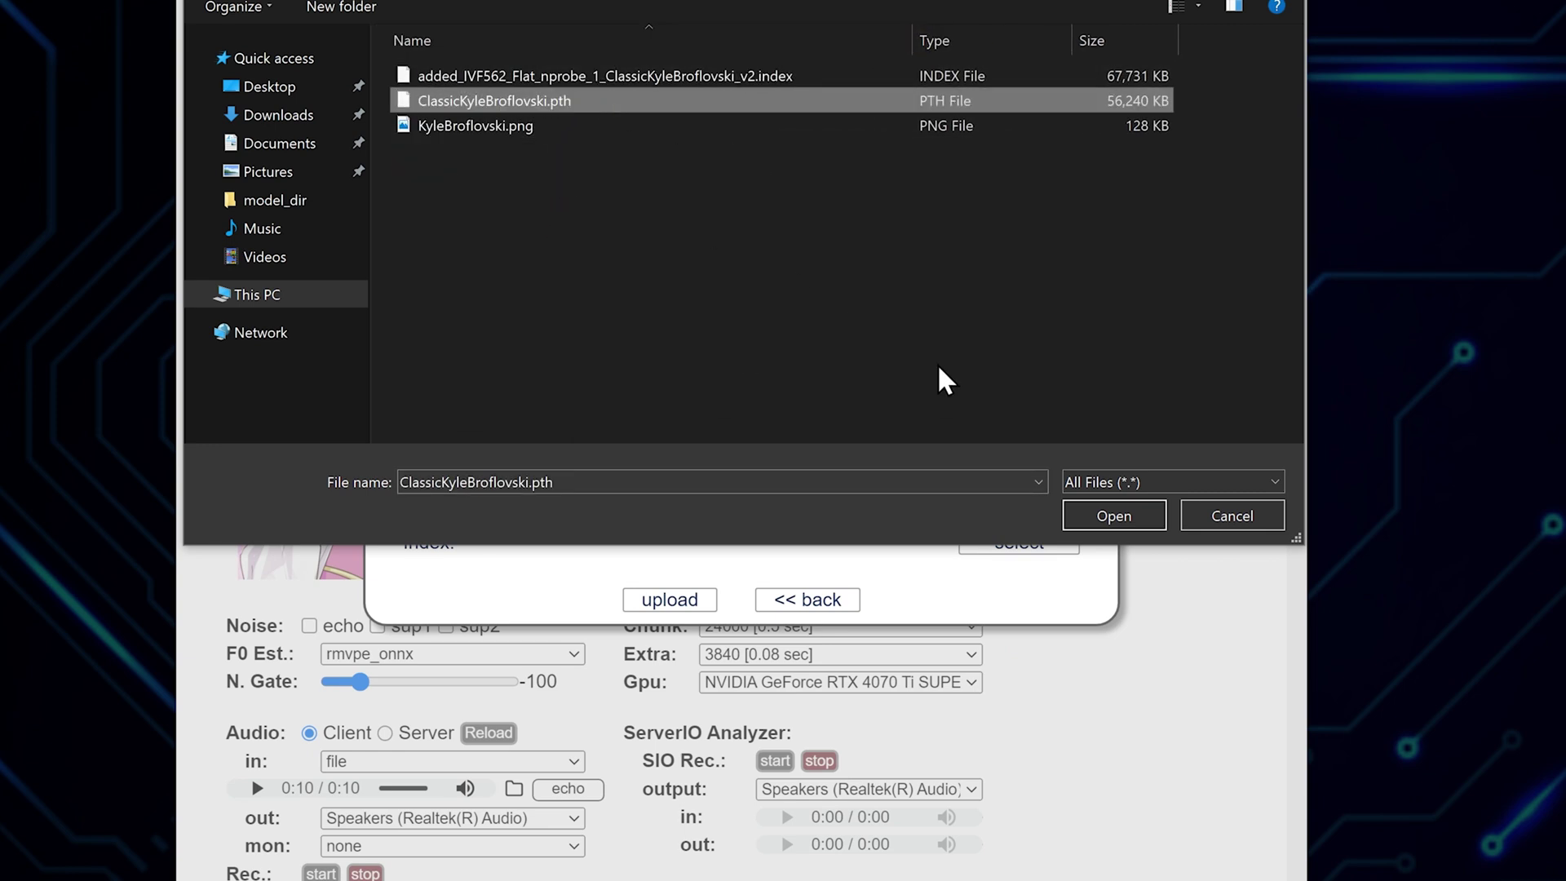
pyautogui.click(1093, 516)
pyautogui.click(1011, 543)
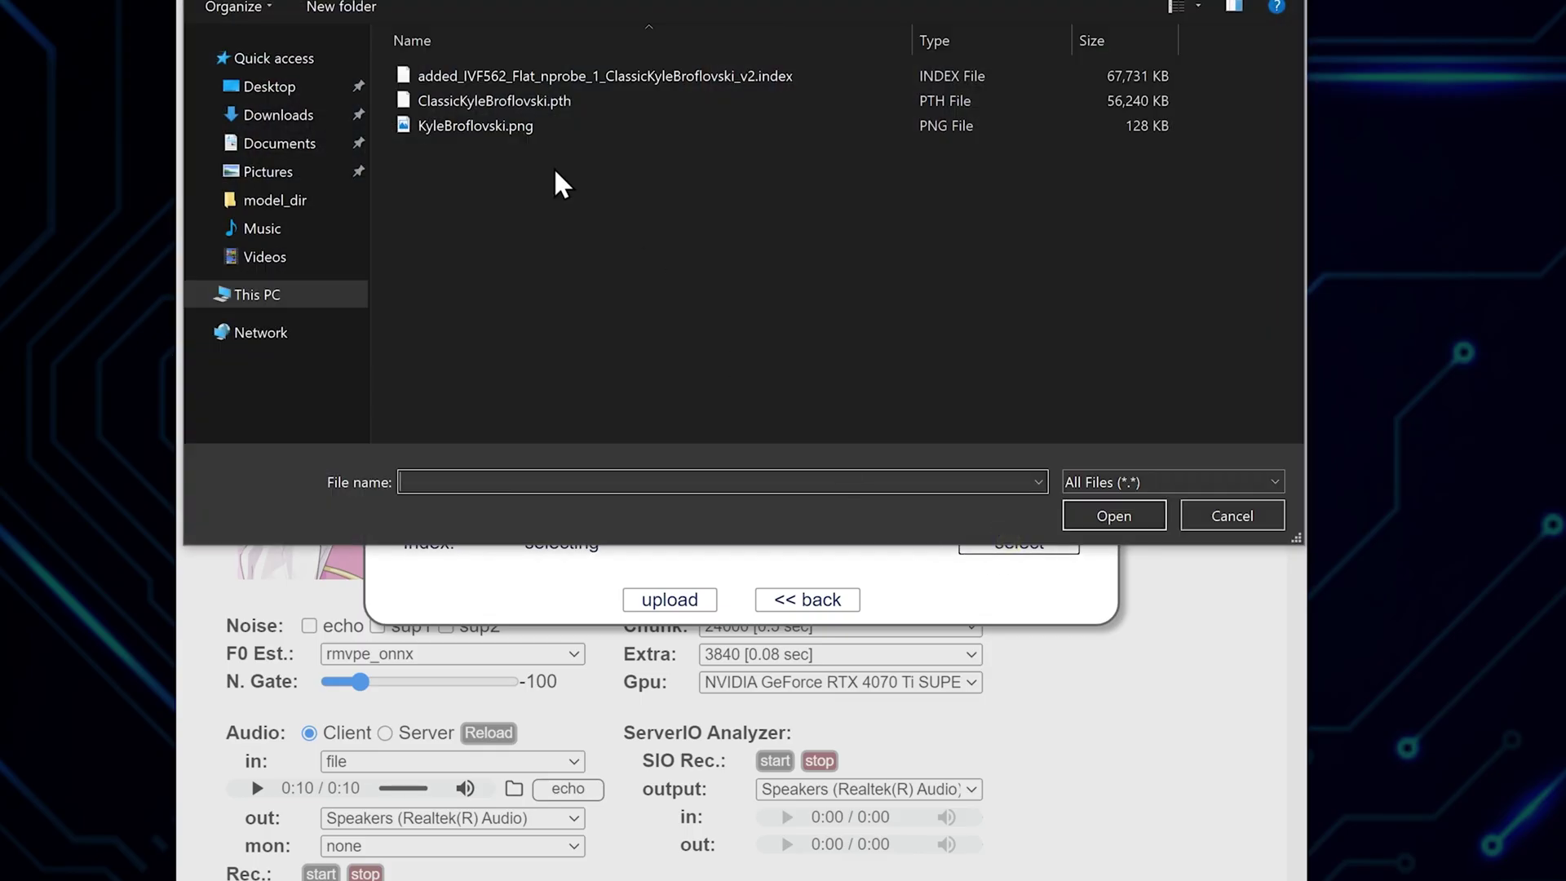
pyautogui.doubleClick(553, 78)
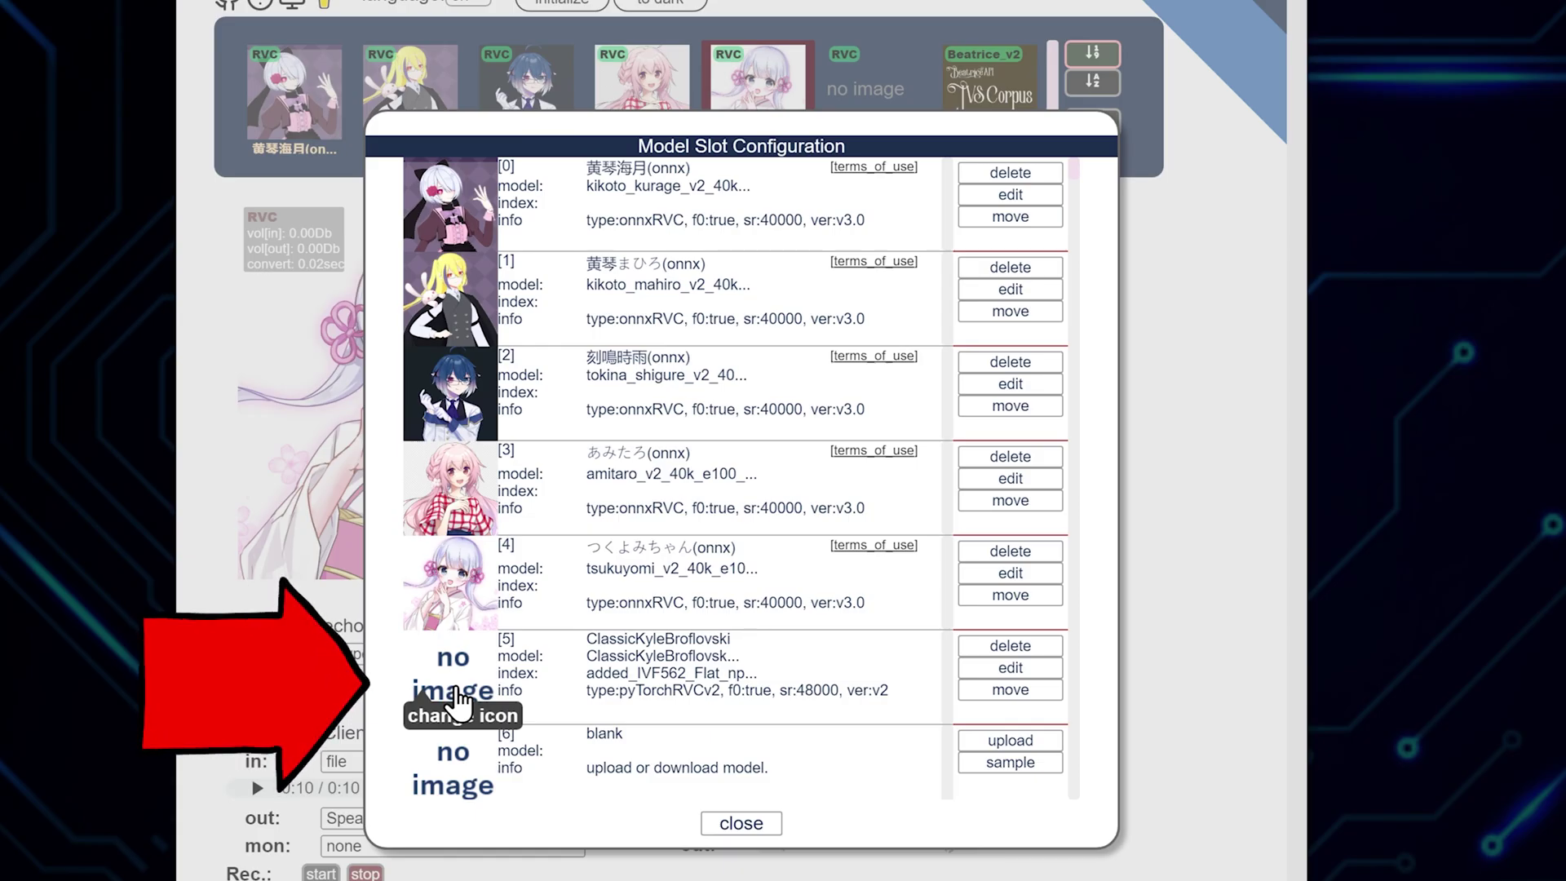
# Give slot 5 the KyleBroflovski.png icon and load the Kyle voice model
pyautogui.click(458, 689)
pyautogui.doubleClick(530, 124)
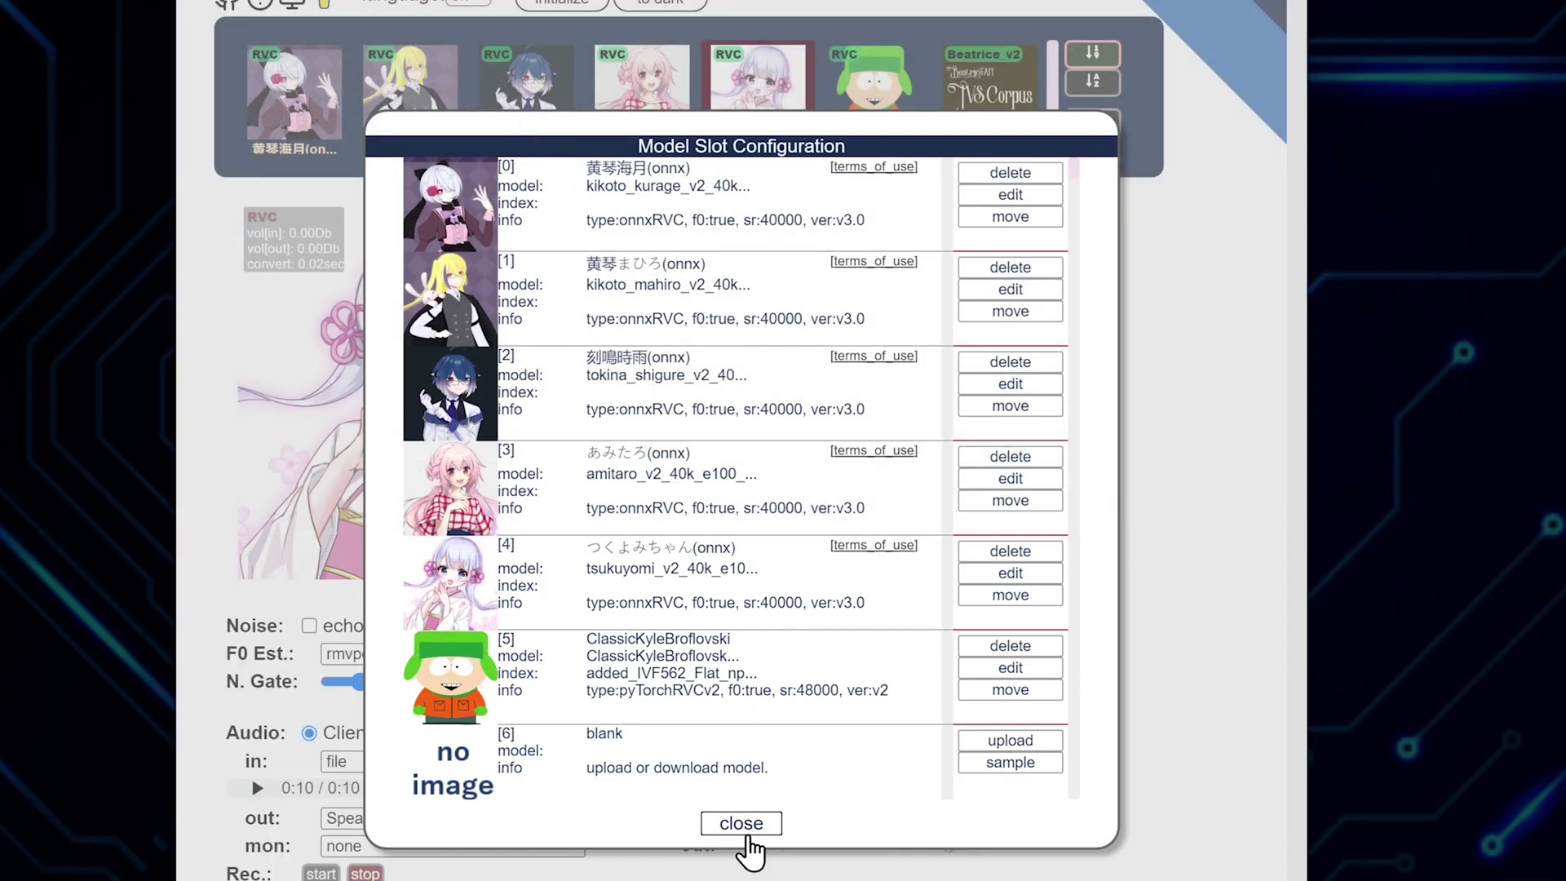
pyautogui.click(741, 823)
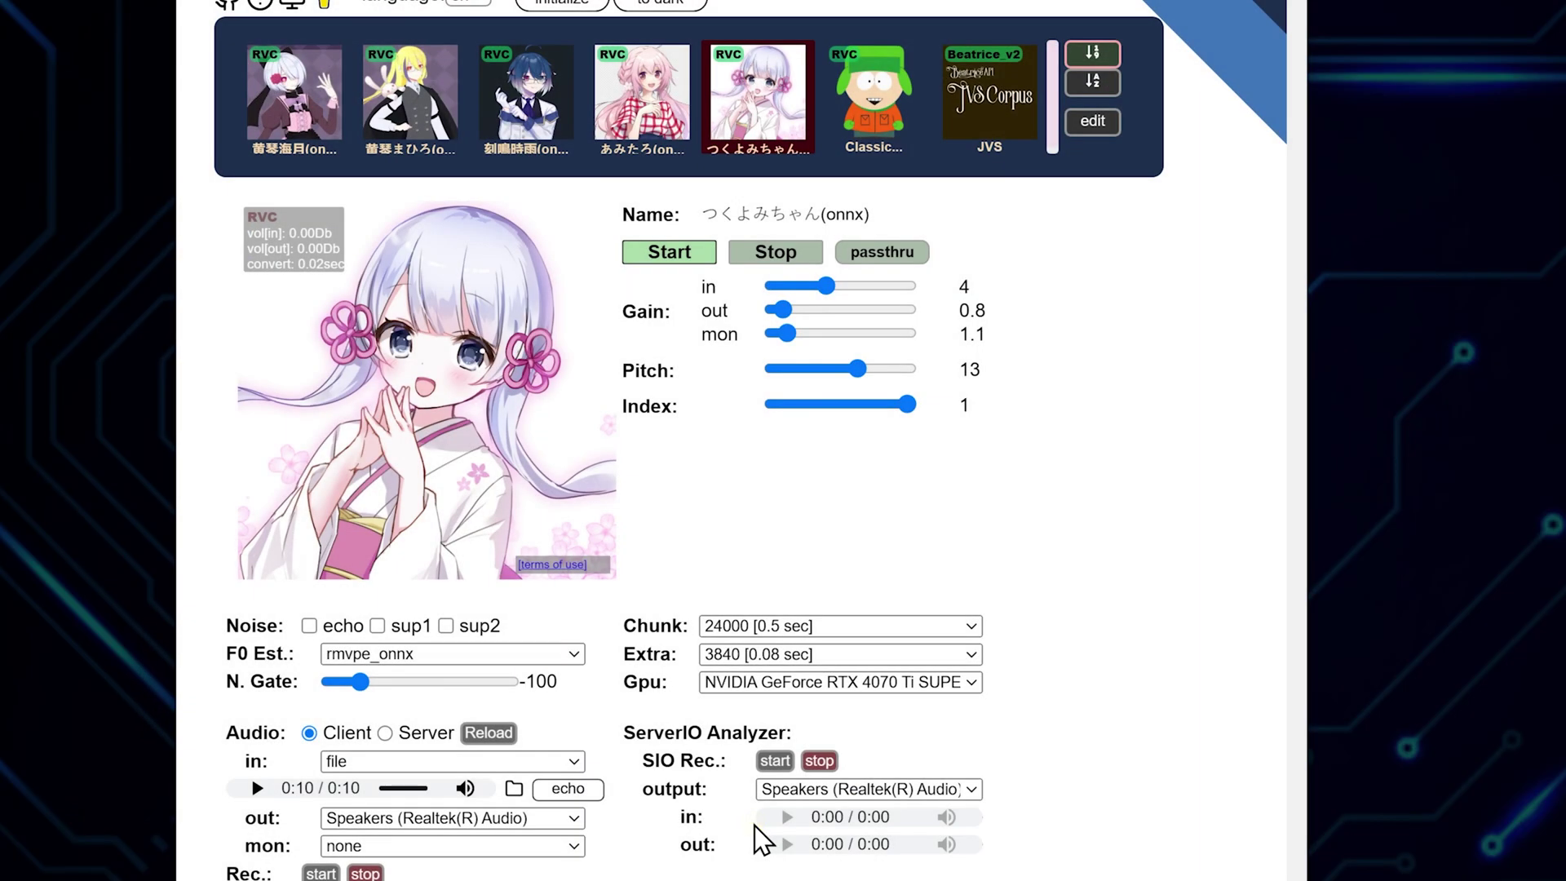
pyautogui.click(879, 122)
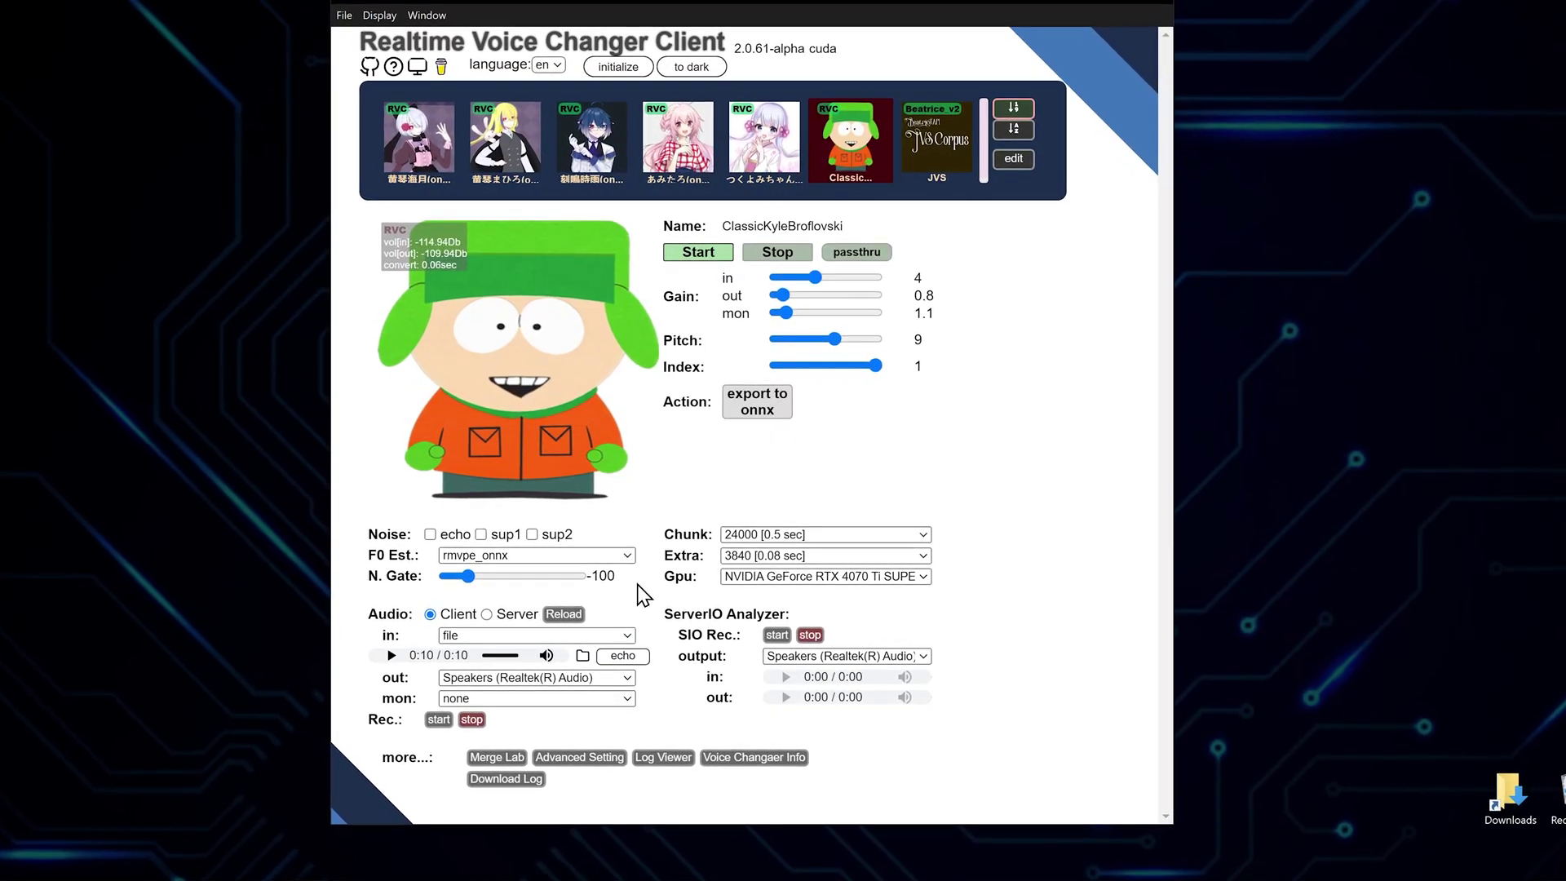
# Load the つくよみちゃん(onnx) model tile from the slot bar
pyautogui.click(766, 140)
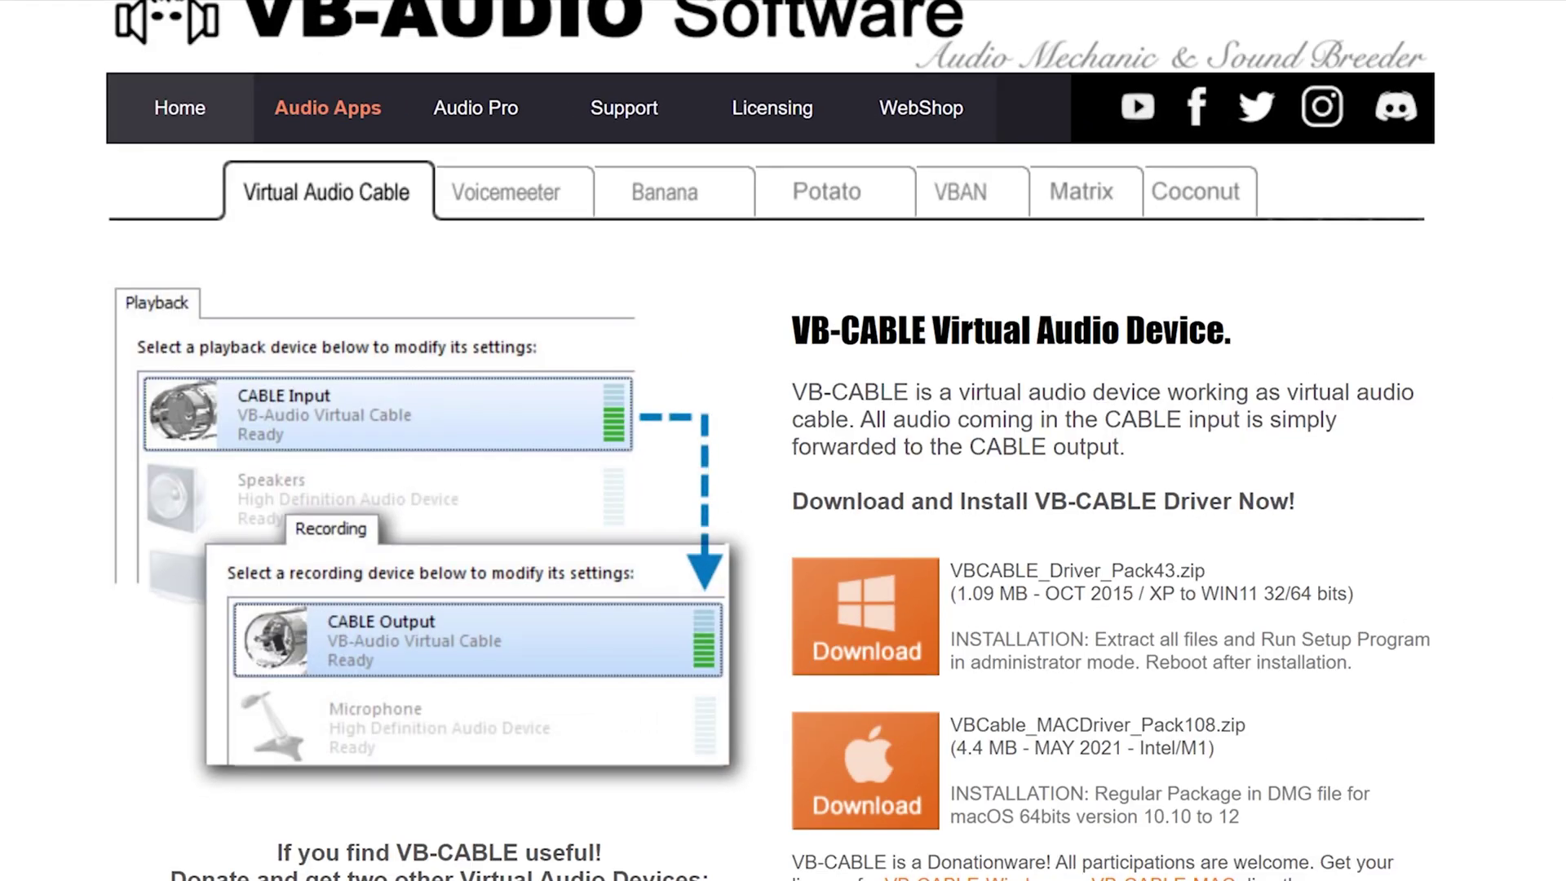
# Save VBCABLE_Driver_Pack43.zip via the VB-Audio Cable page's Windows Download button
pyautogui.scroll(-10, 783, 440)
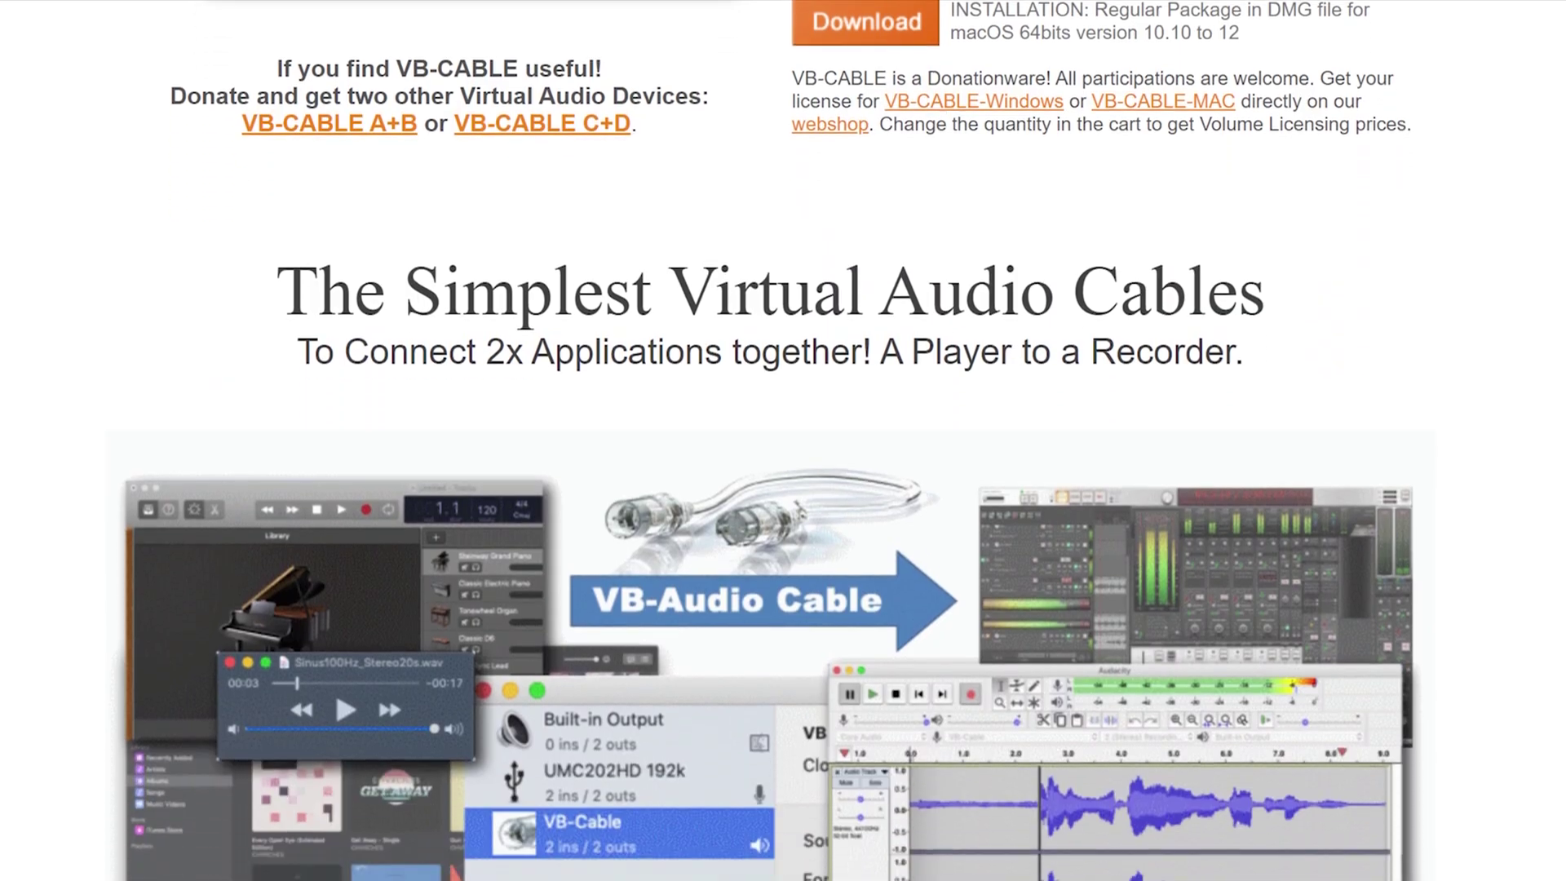
pyautogui.scroll(-10, 783, 440)
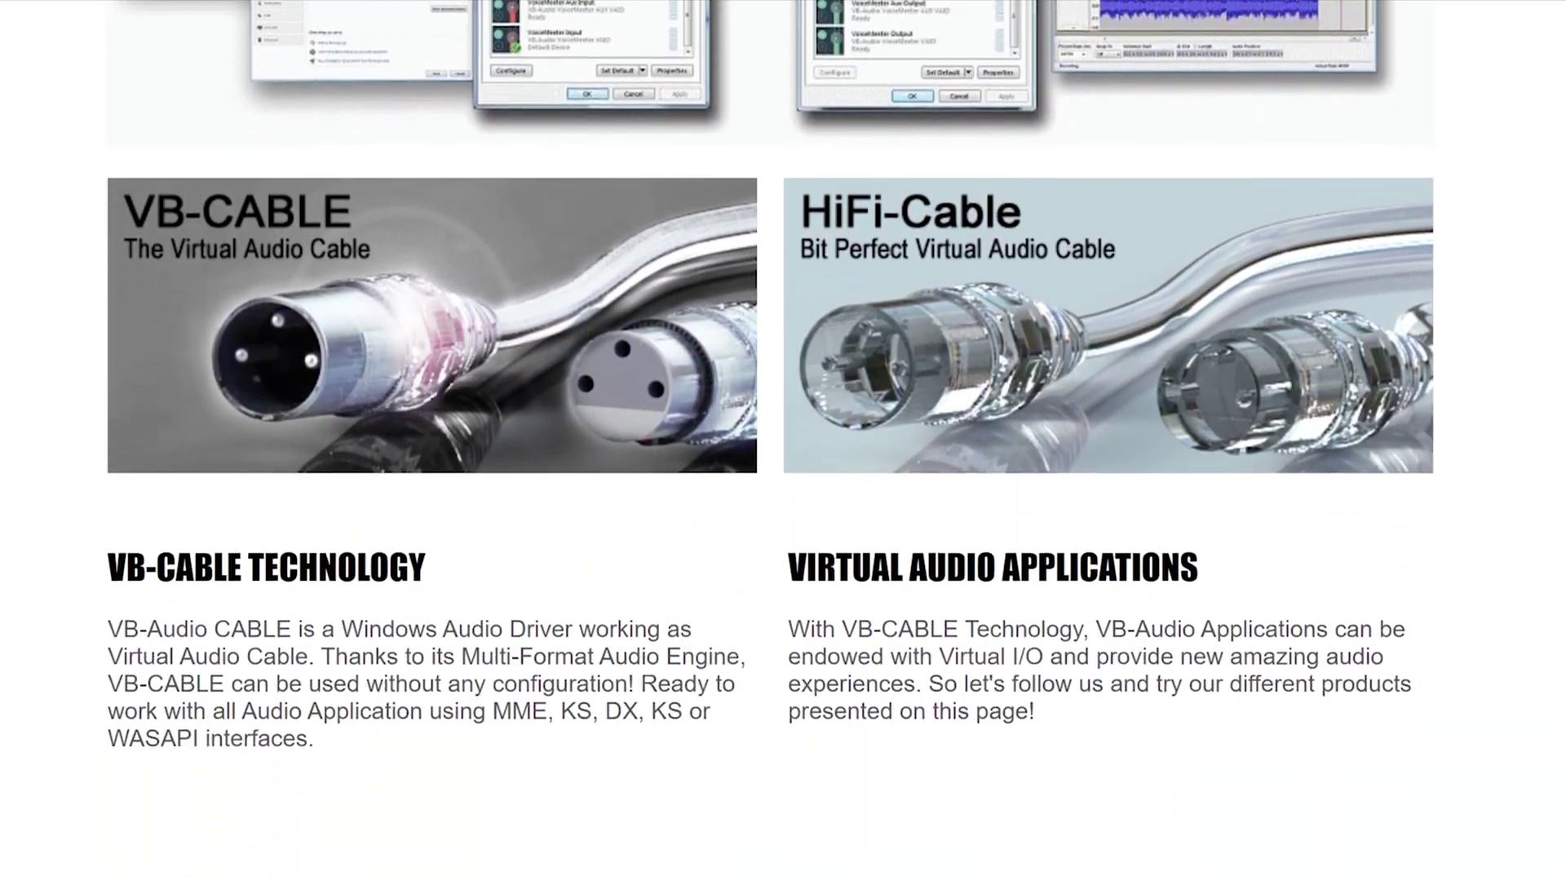
pyautogui.scroll(-10, 783, 441)
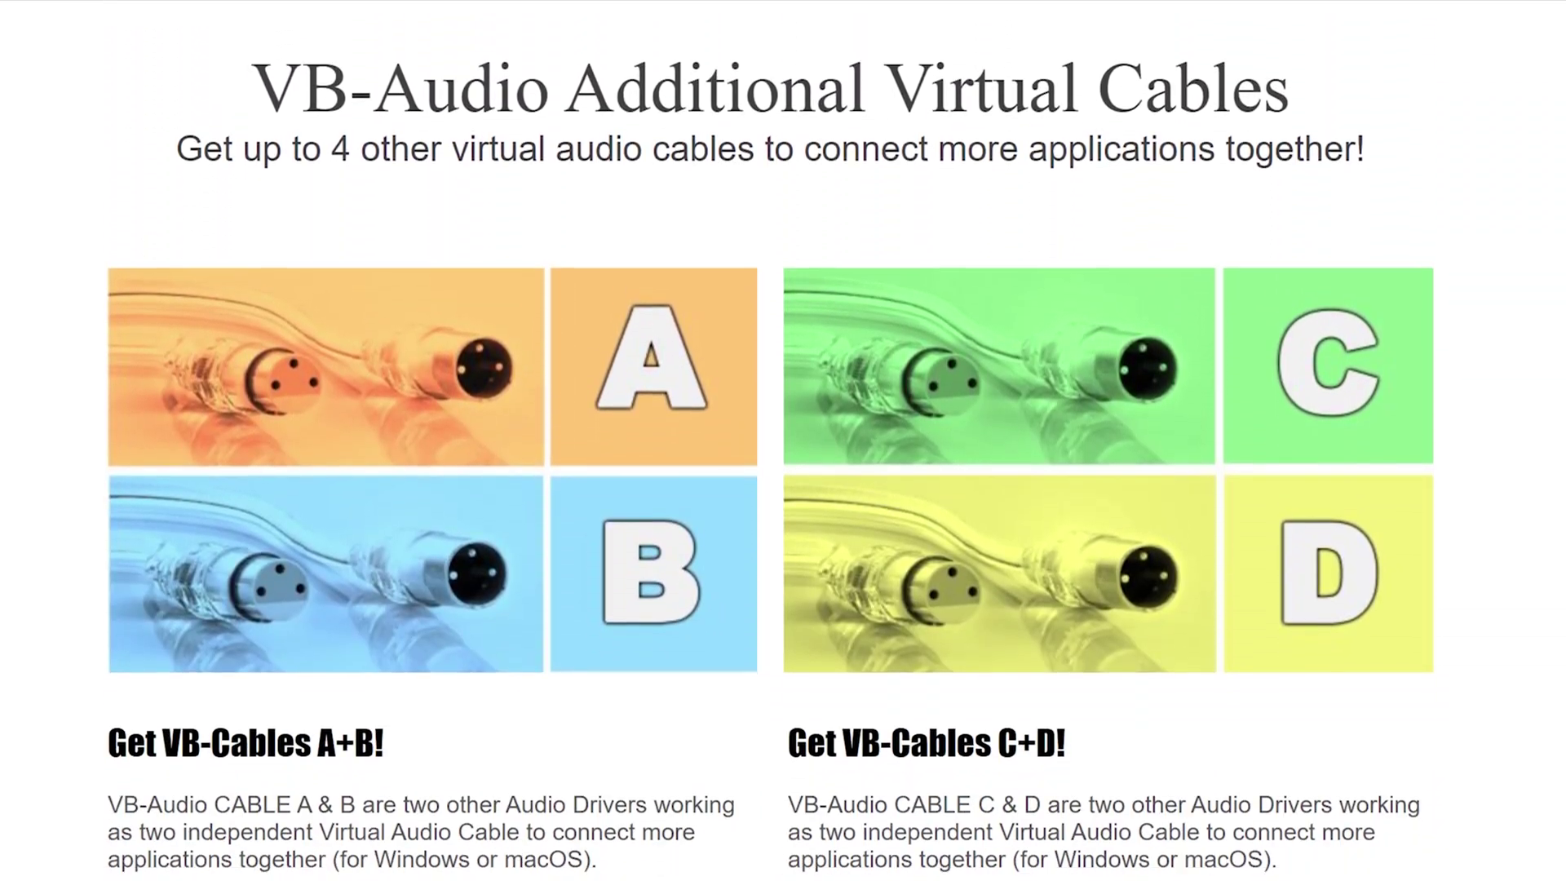
pyautogui.scroll(-10, 783, 440)
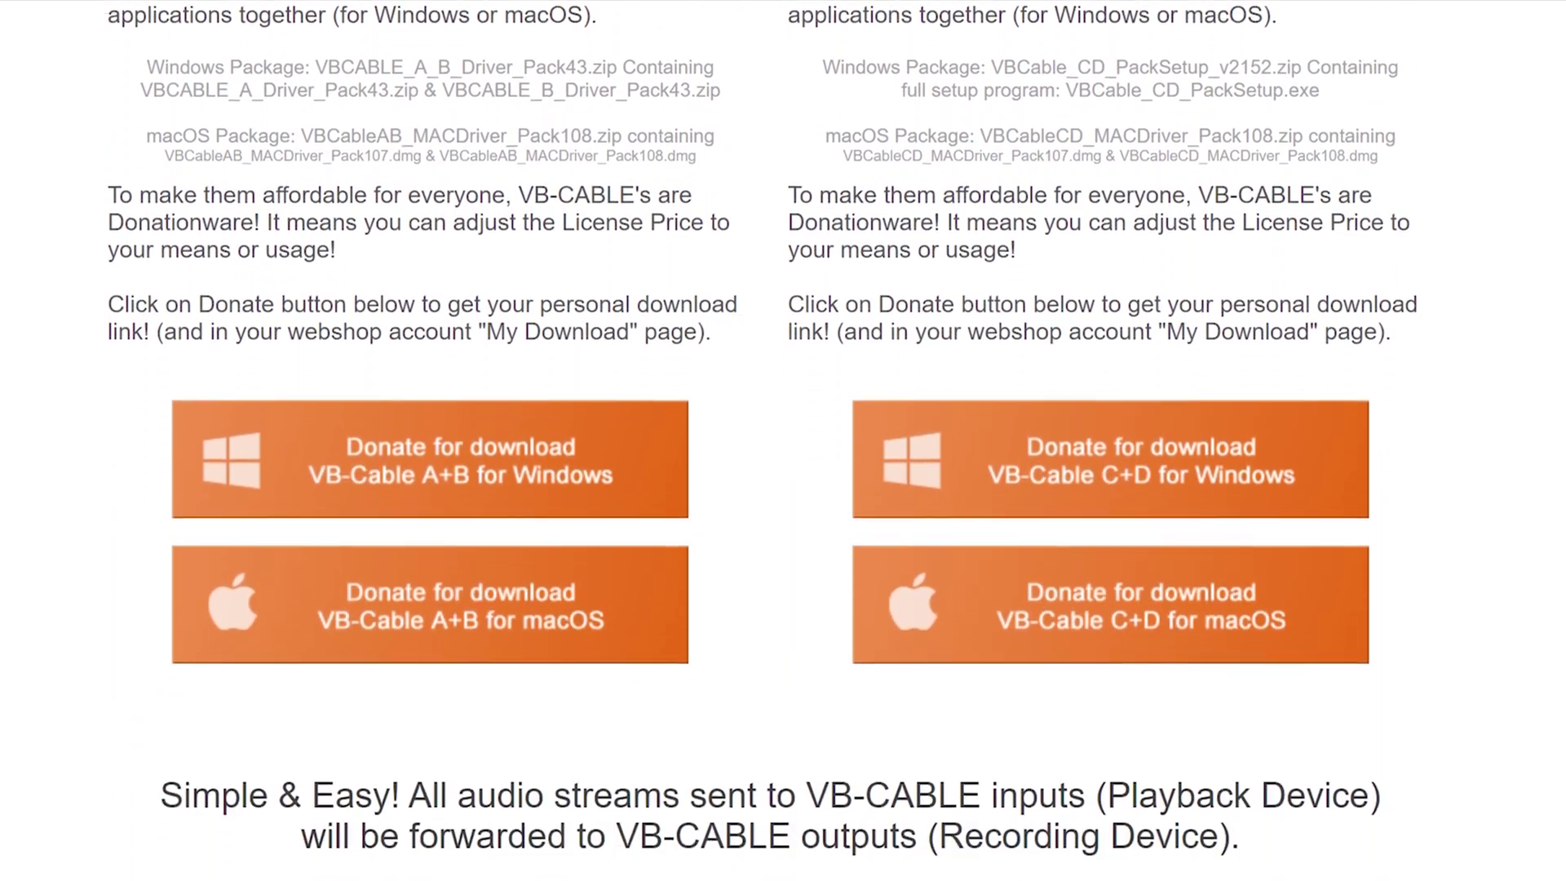
pyautogui.scroll(-10, 783, 441)
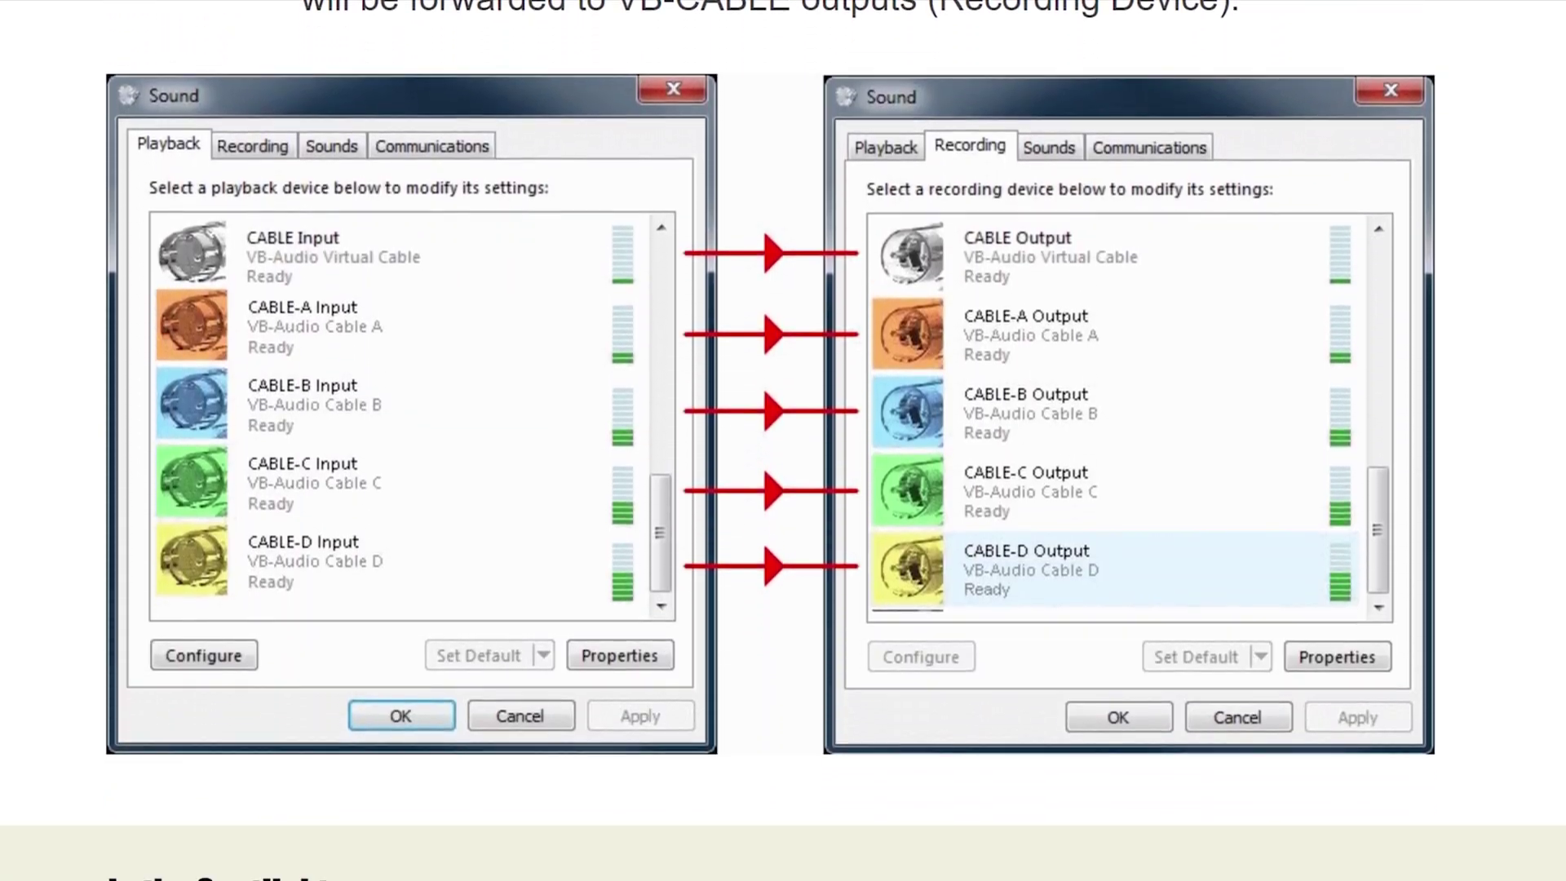
pyautogui.scroll(-10, 783, 440)
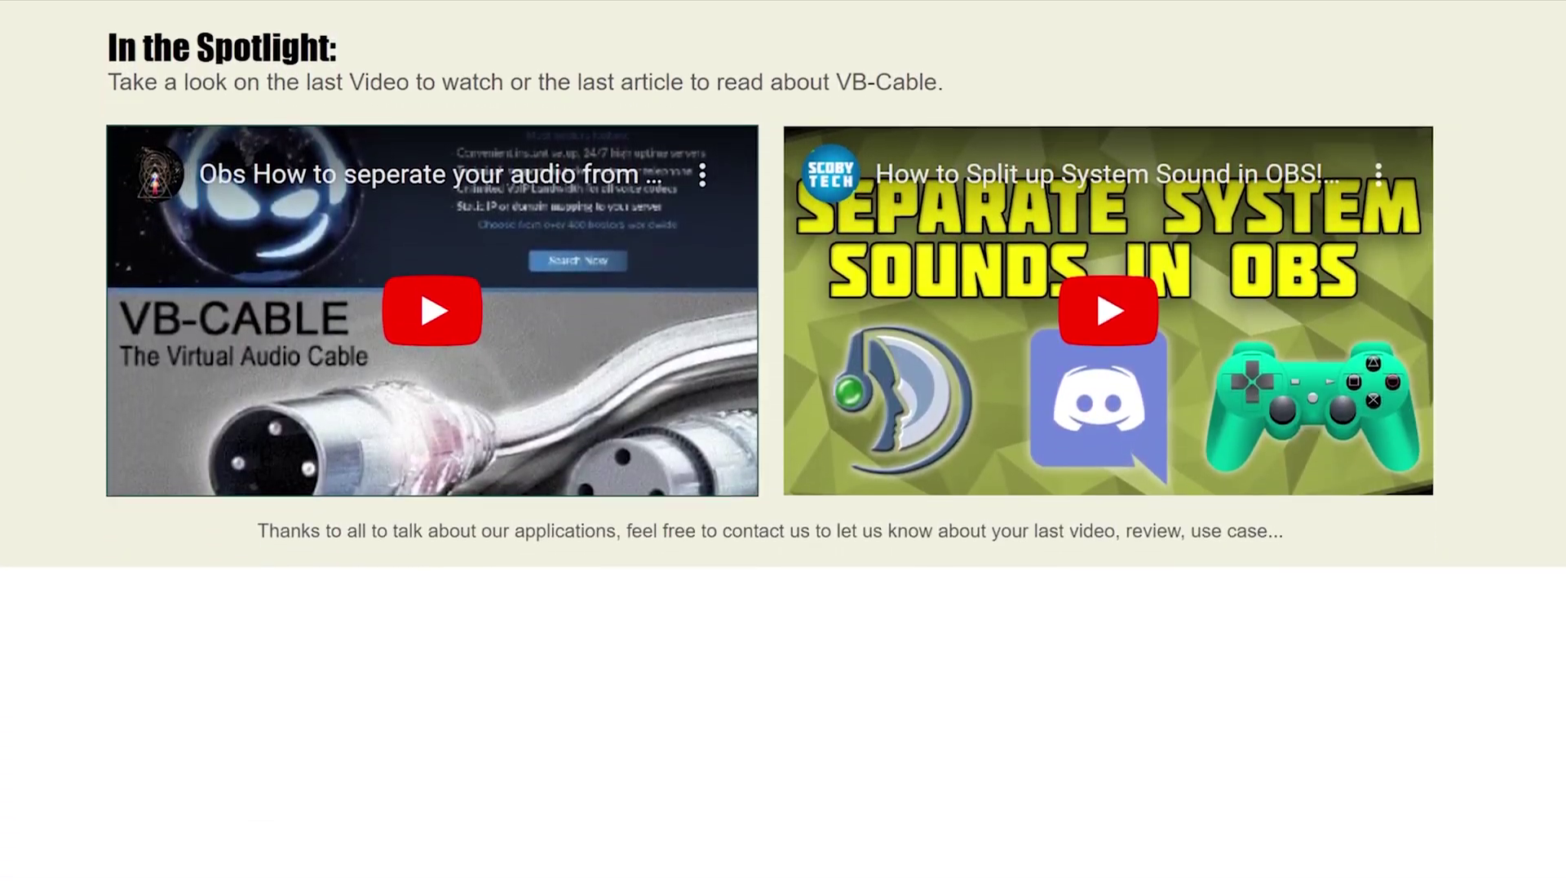
pyautogui.scroll(-8, 783, 441)
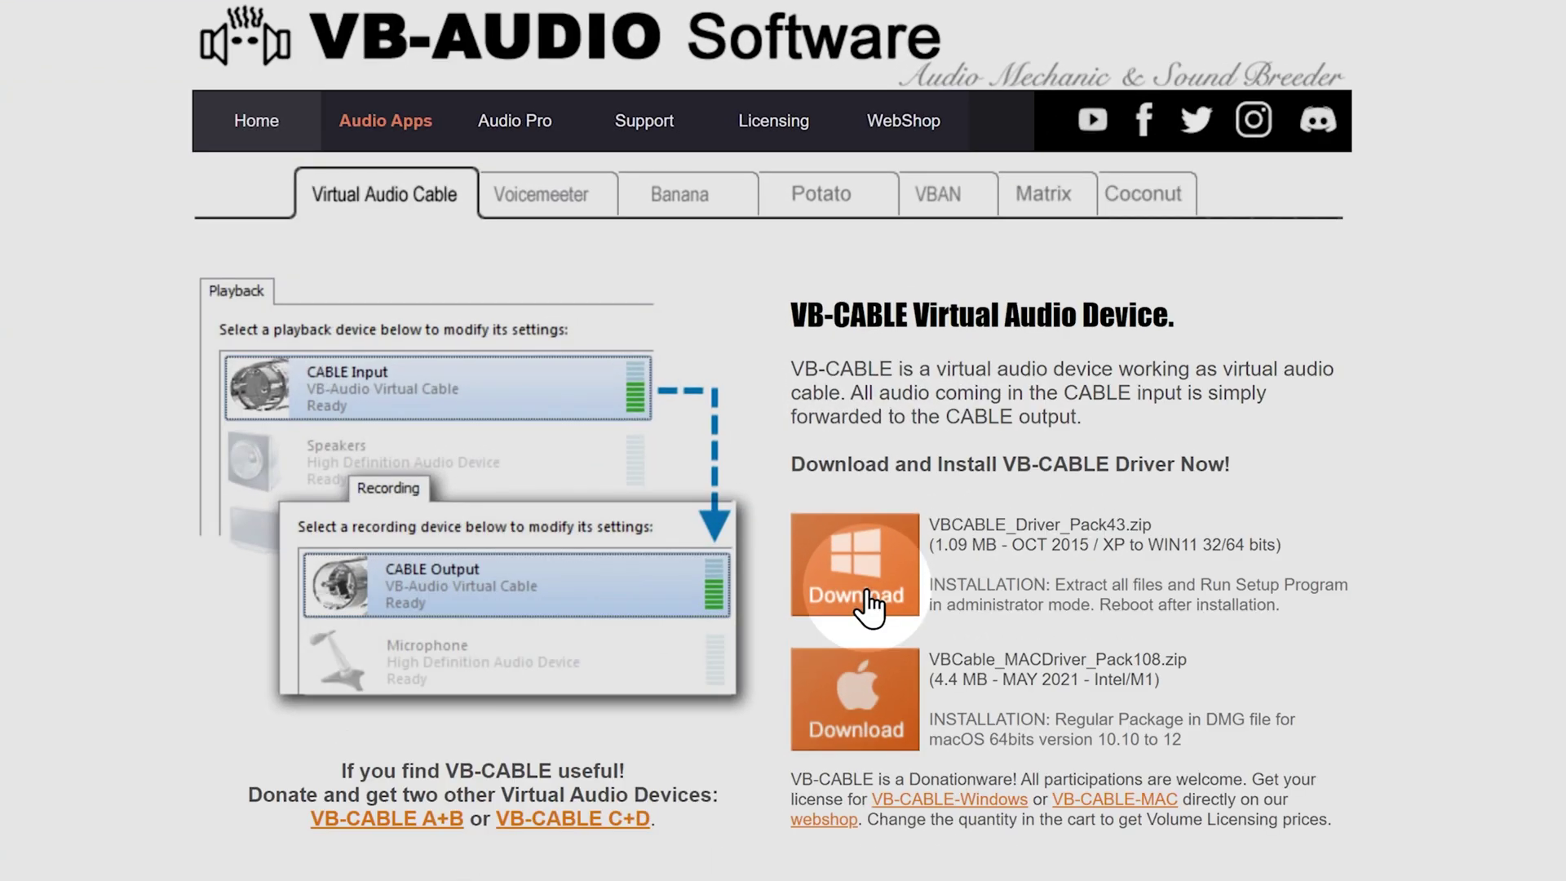
pyautogui.click(869, 601)
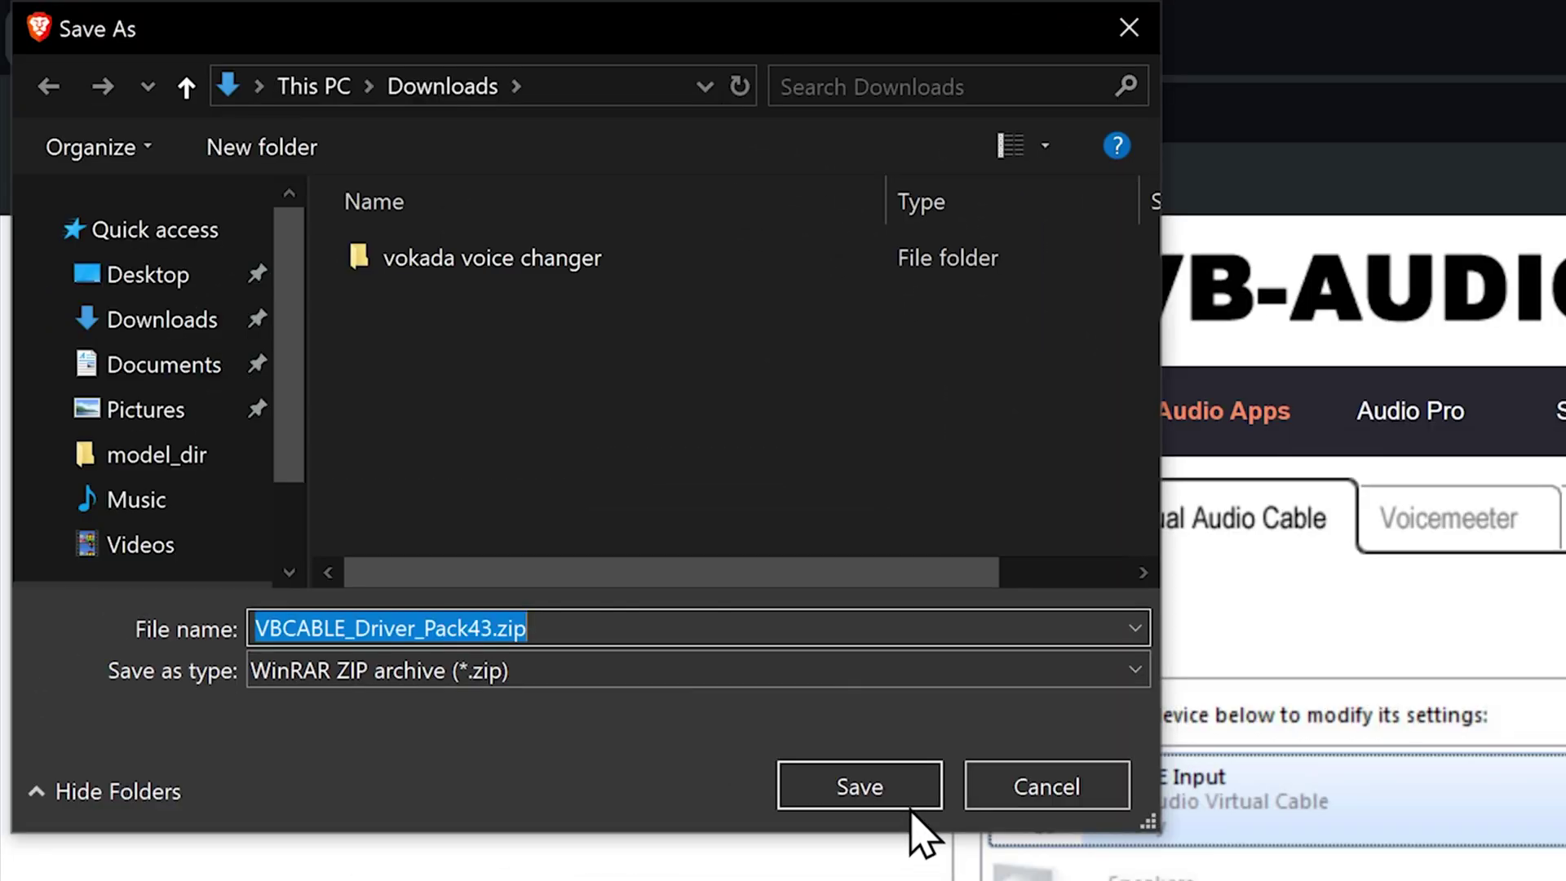
pyautogui.click(910, 803)
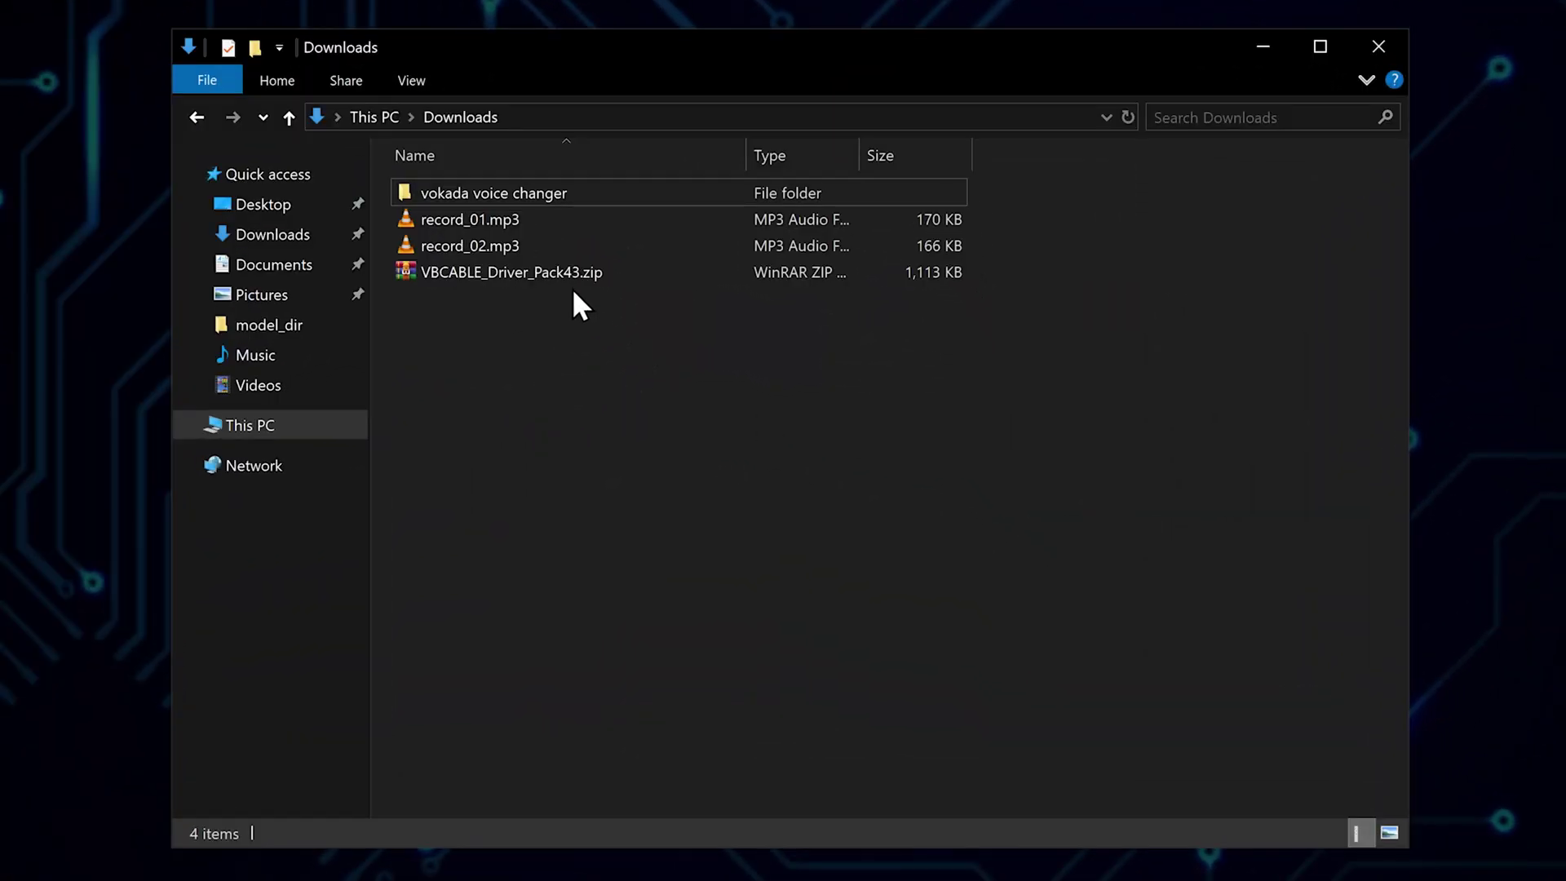
# Extract VBCABLE_Driver_Pack43.zip to its own VBCABLE_Driver_Pack43 folder and delete the zip
pyautogui.rightClick(564, 276)
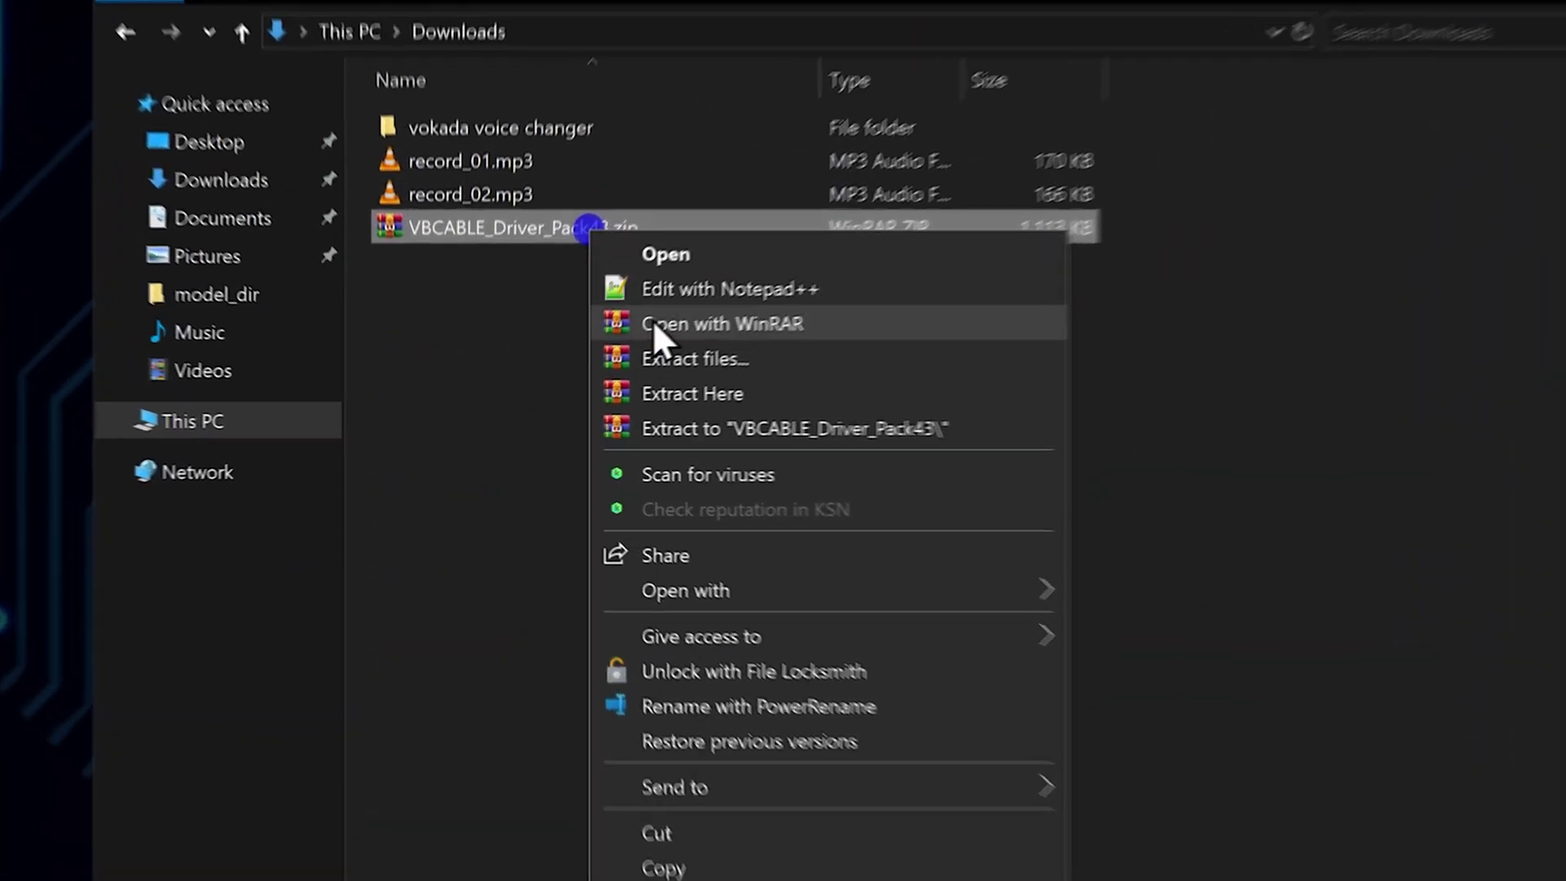
pyautogui.click(847, 427)
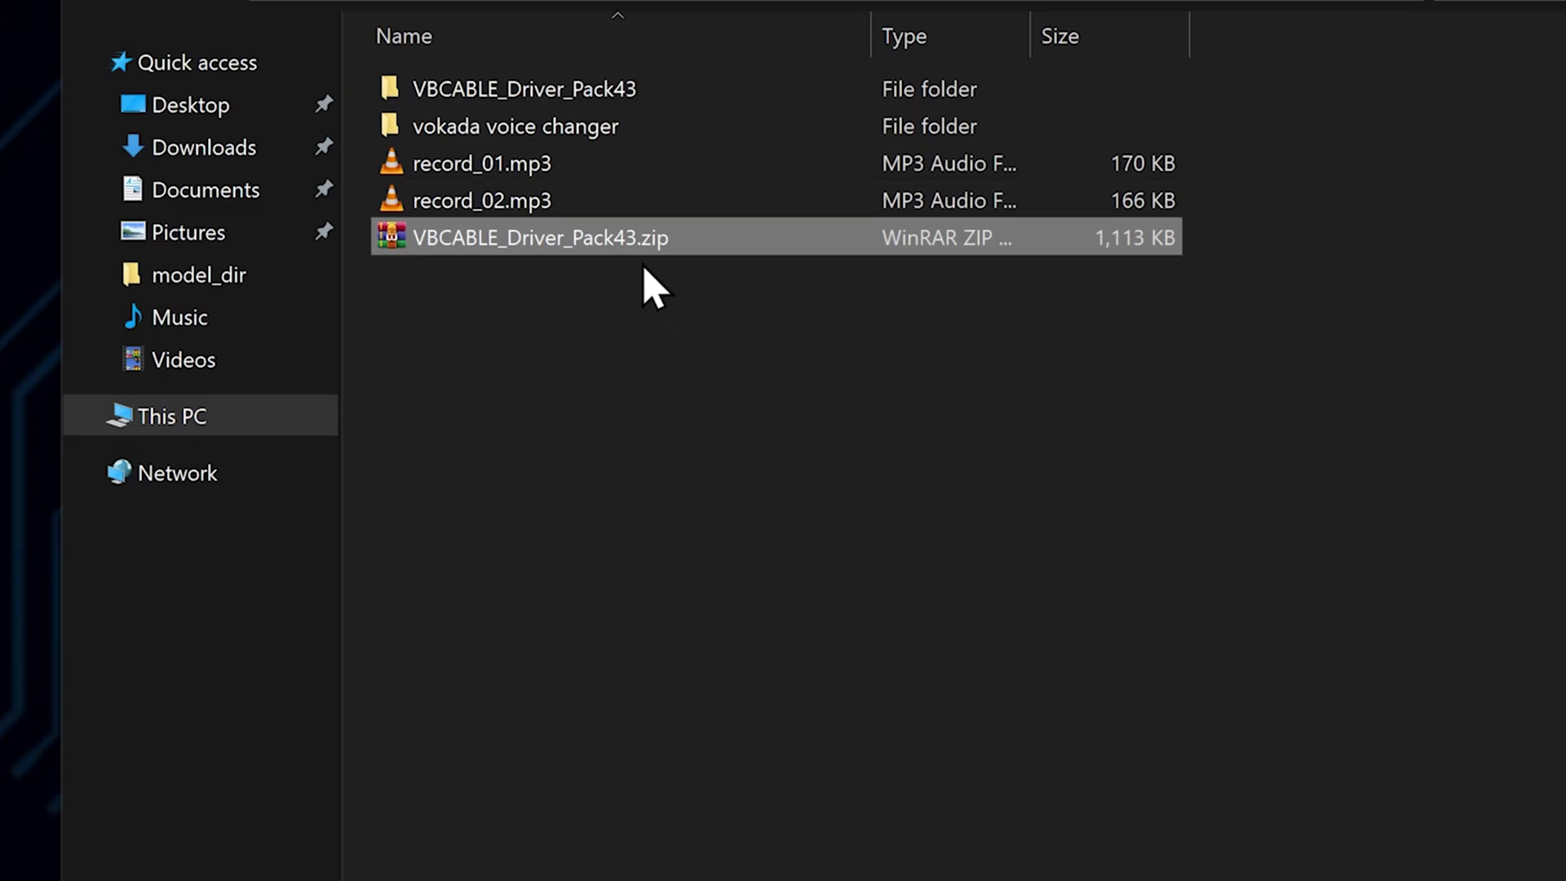
pyautogui.press('Delete')
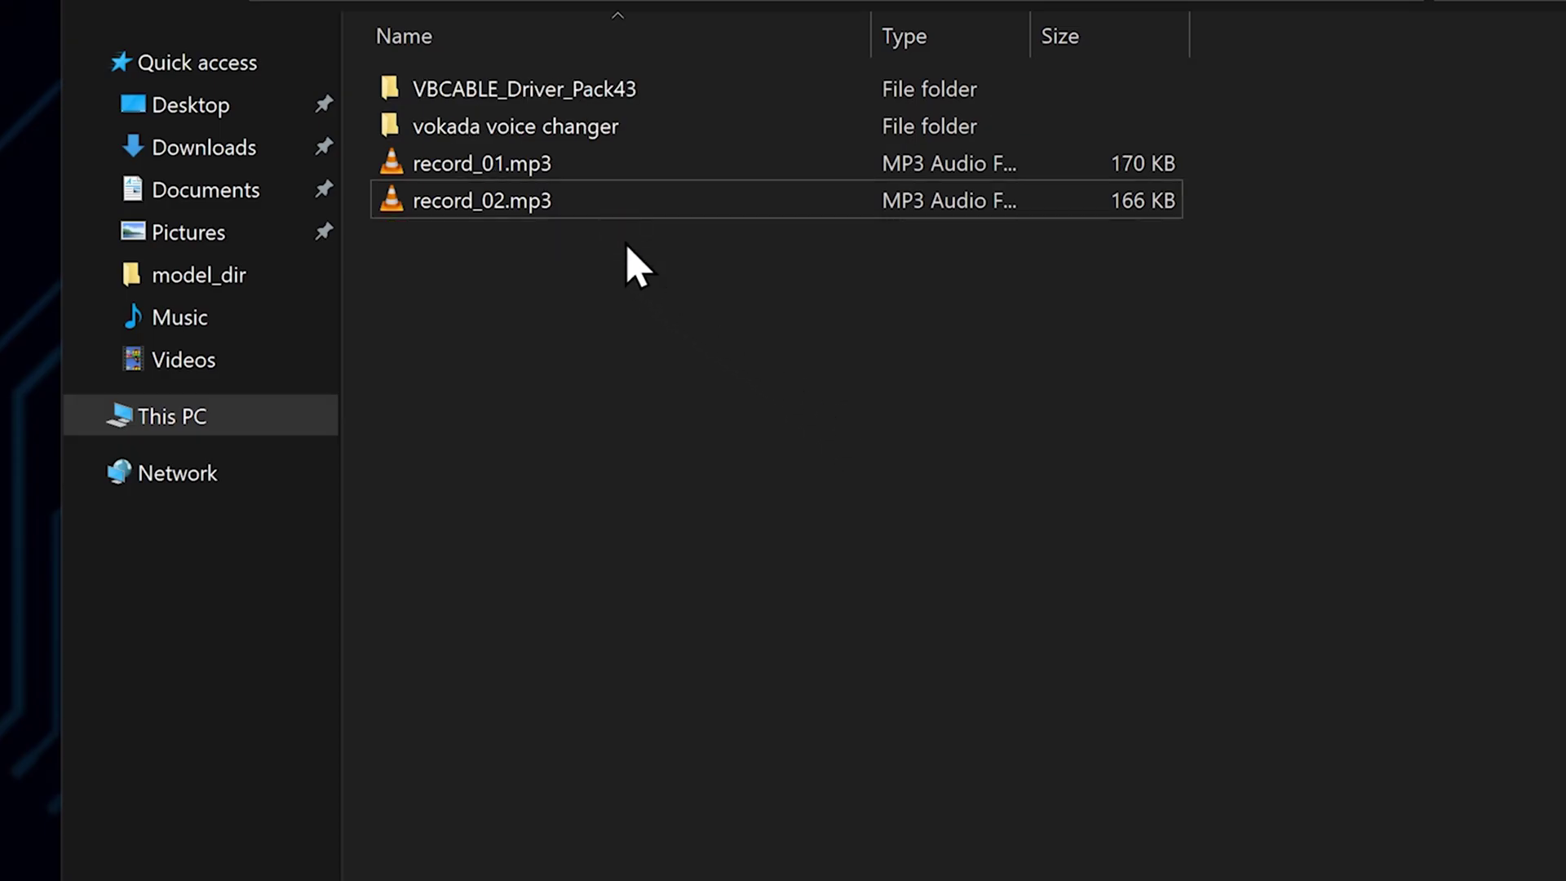
# In the VBCABLE_Driver_Pack43 folder, select both VBCABLE setup programs
pyautogui.doubleClick(595, 89)
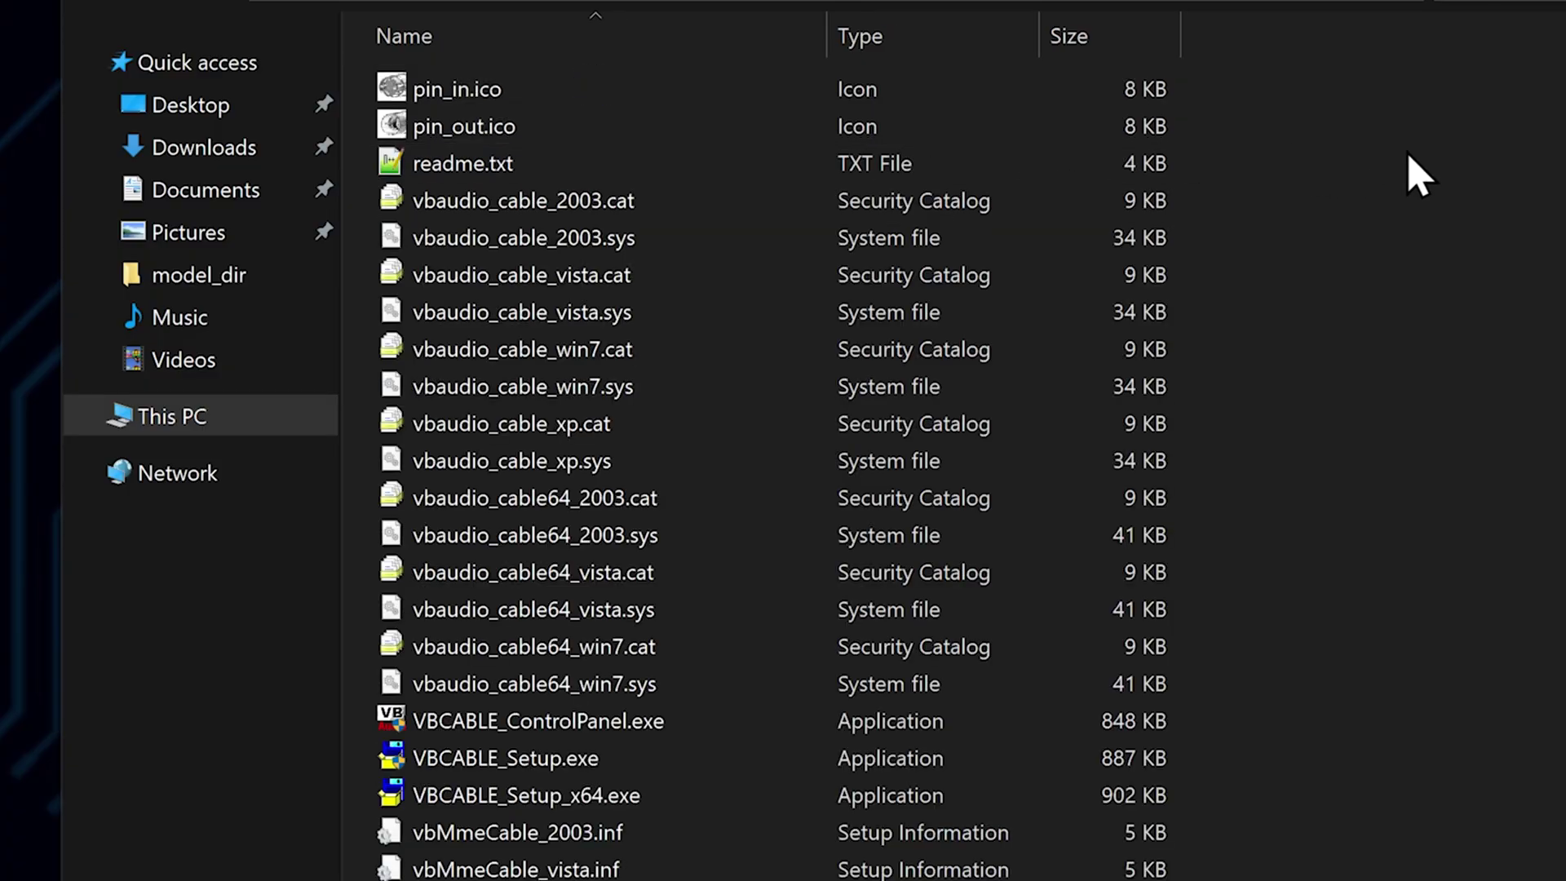
pyautogui.scroll(-1, 1419, 175)
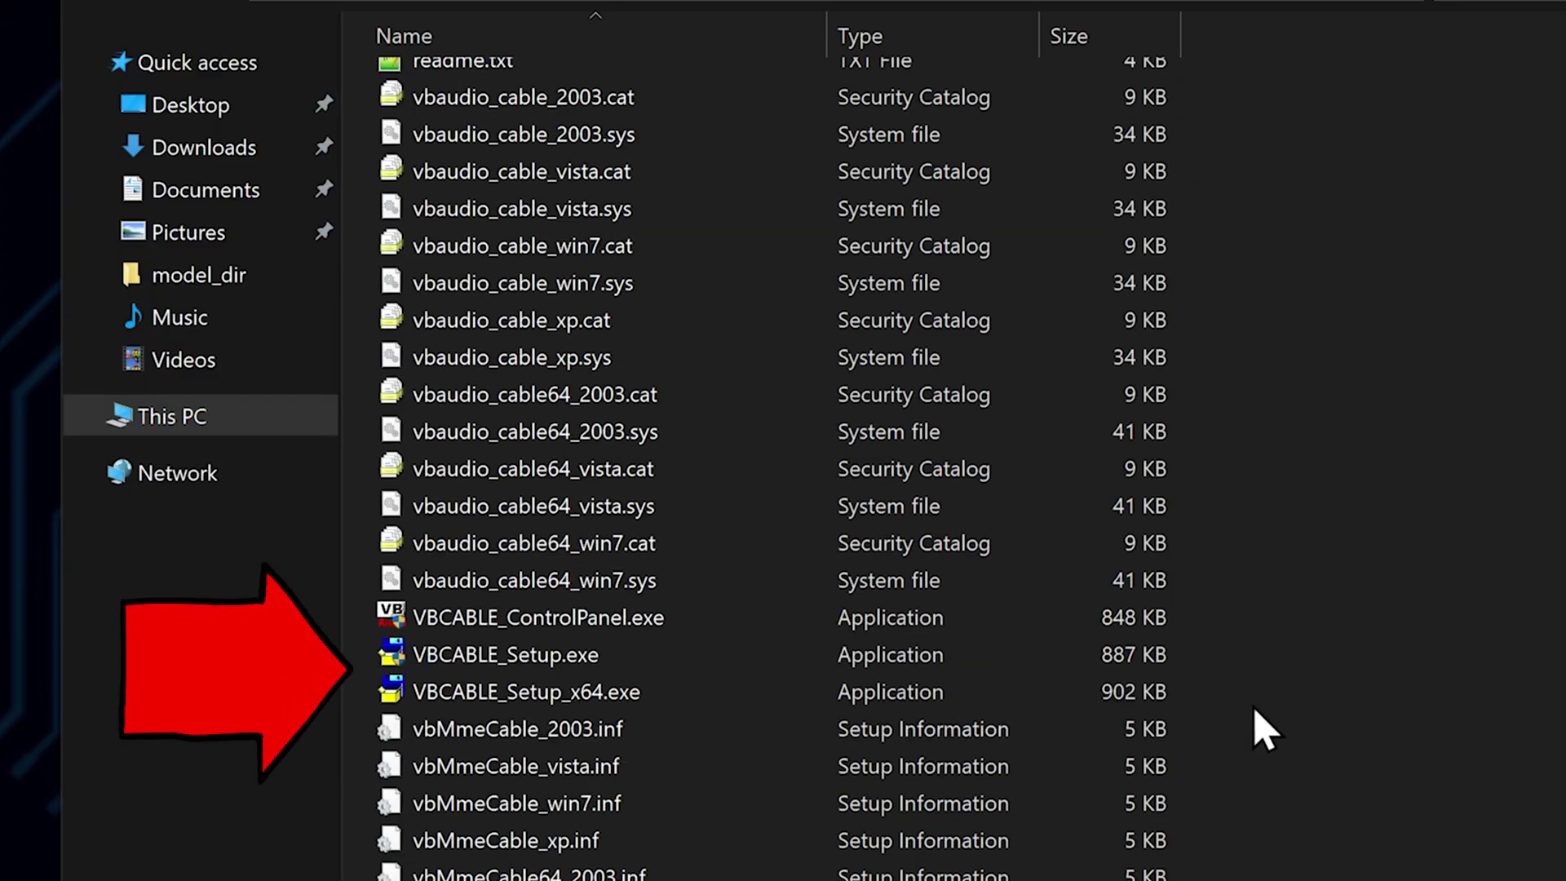
pyautogui.moveTo(1246, 705); pyautogui.dragTo(383, 661)
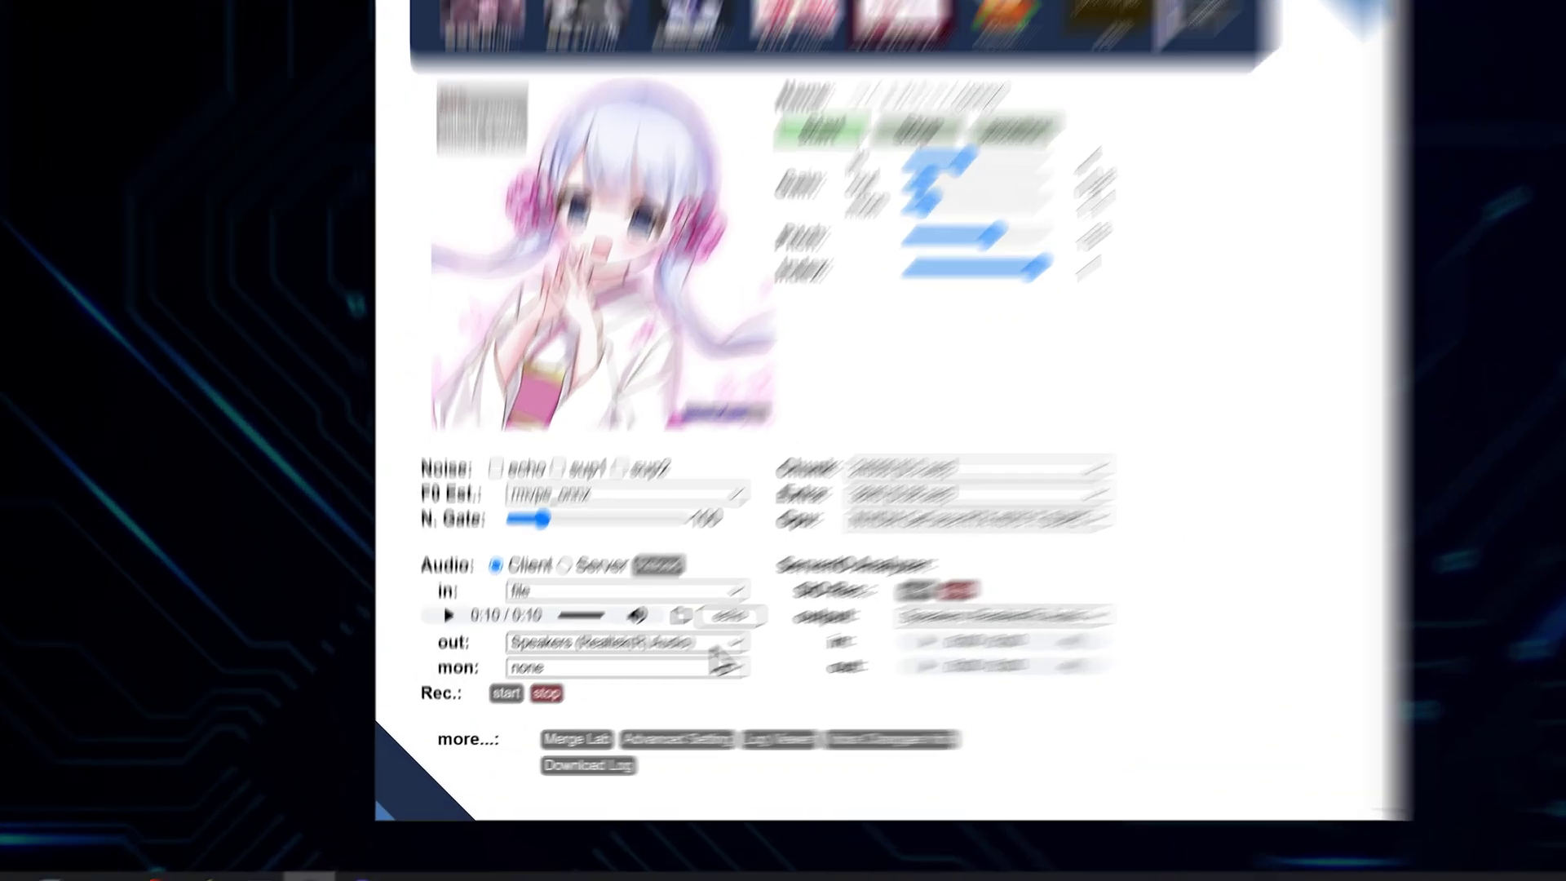
# Set VCClient's audio output to CABLE Input (VB-Audio Virtual Cable) and move its window right
pyautogui.click(648, 673)
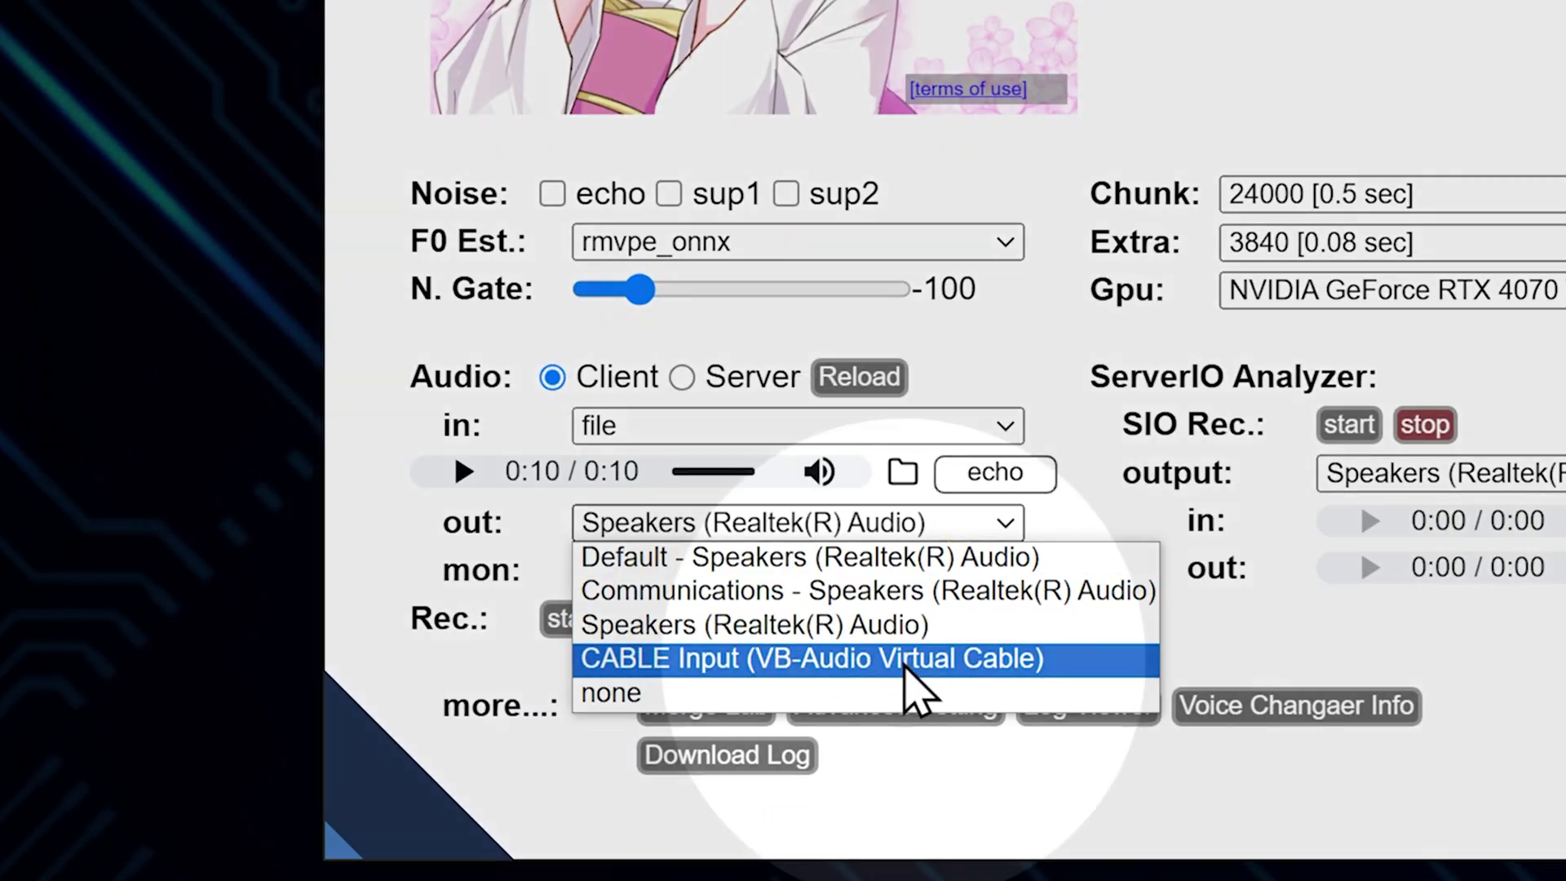
pyautogui.click(834, 665)
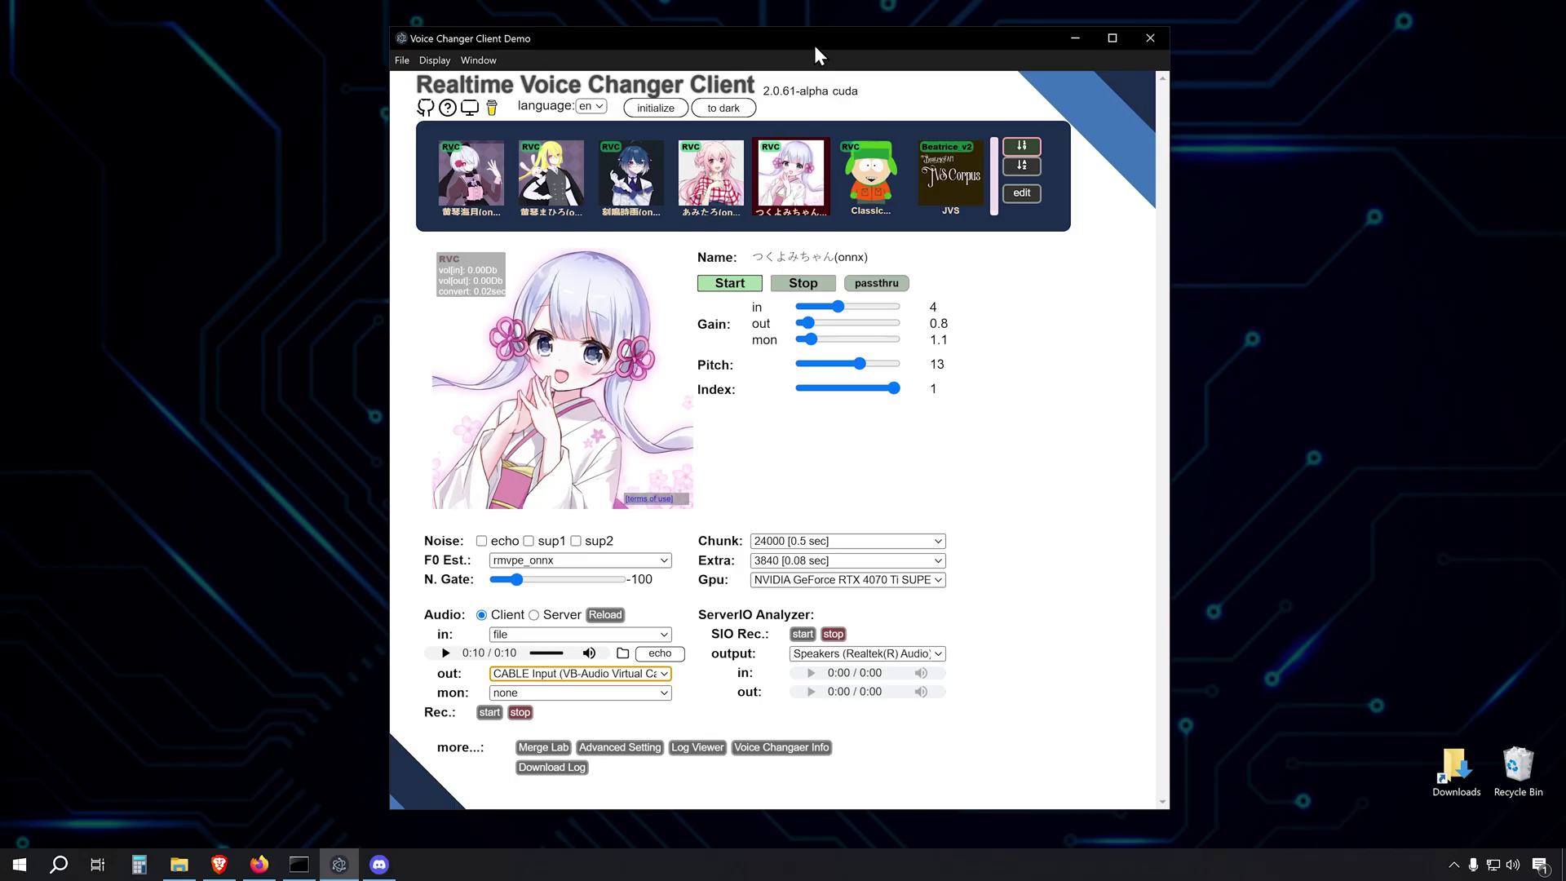
pyautogui.moveTo(813, 44); pyautogui.dragTo(1196, 46)
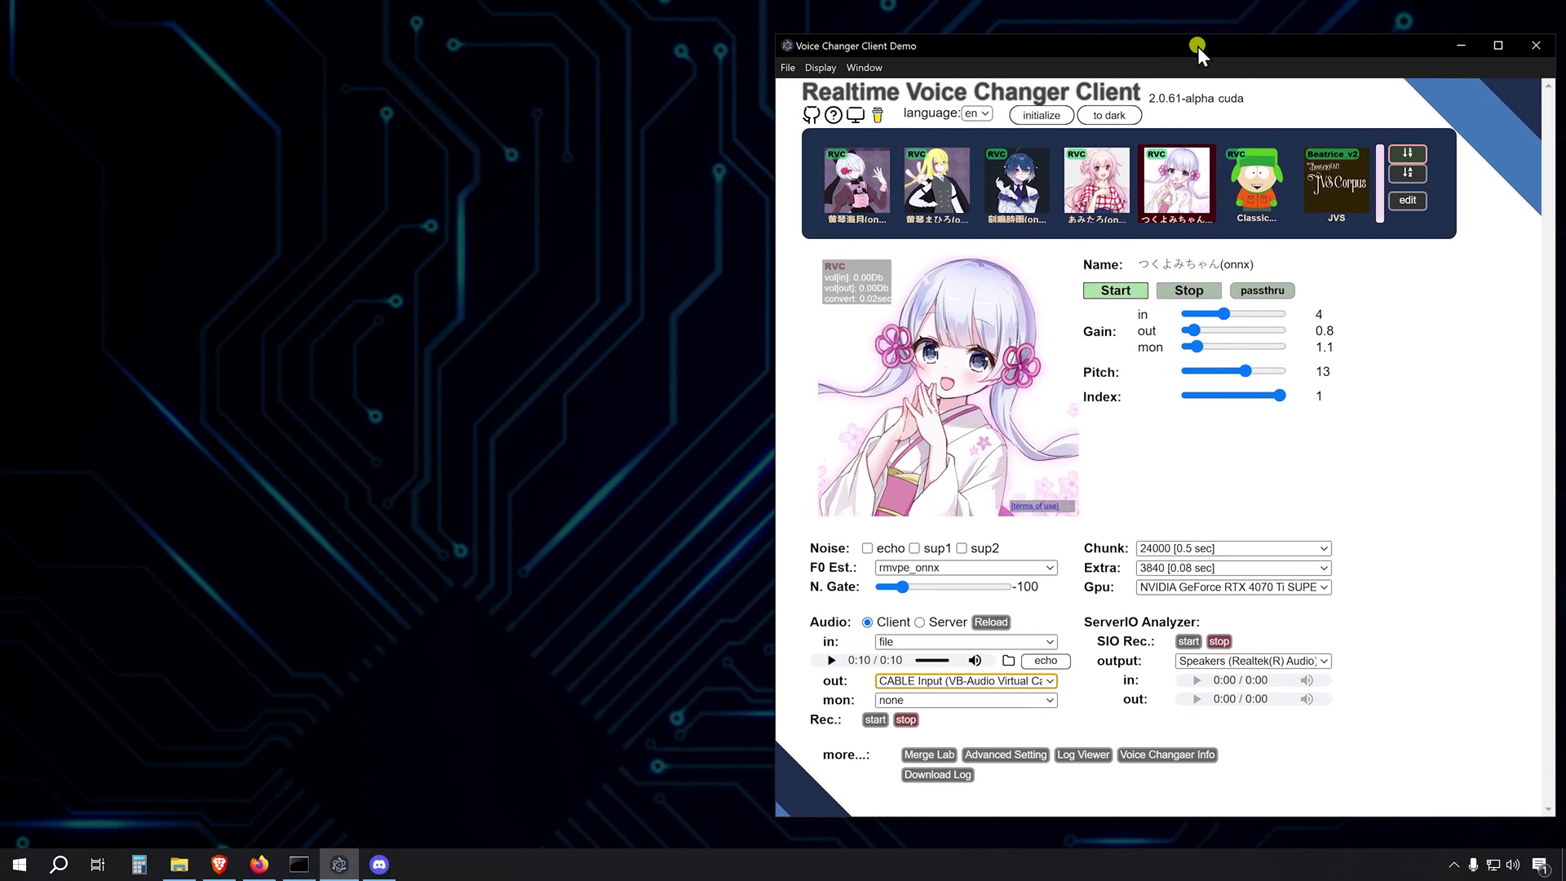
pyautogui.click(378, 866)
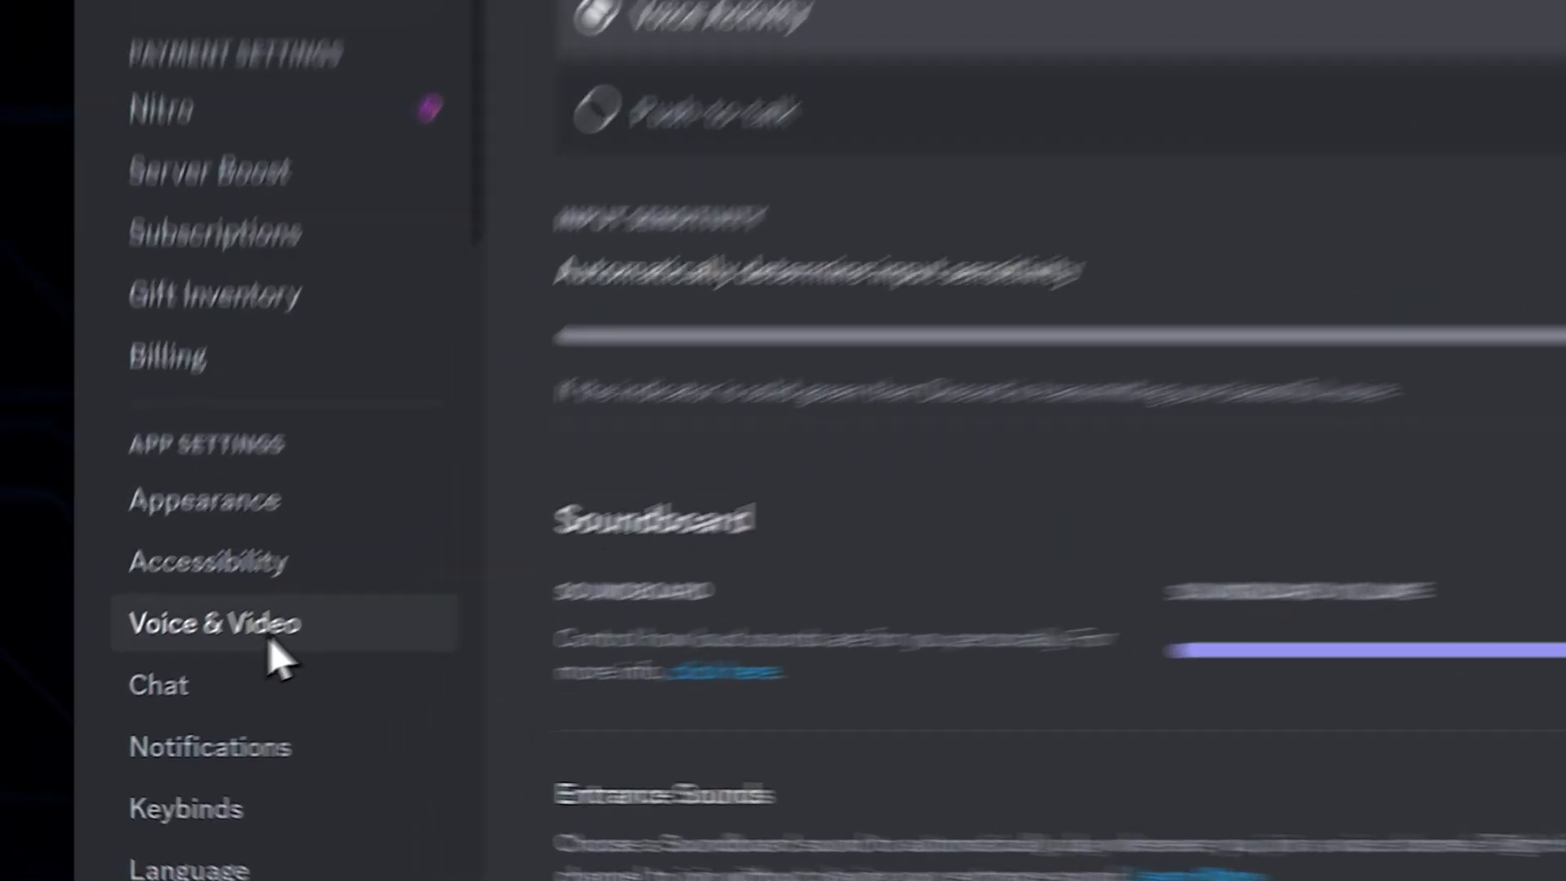
# Choose CABLE Output (VB-Audio Virtual Cable) as Discord's Voice & Video input device
pyautogui.click(87, 702)
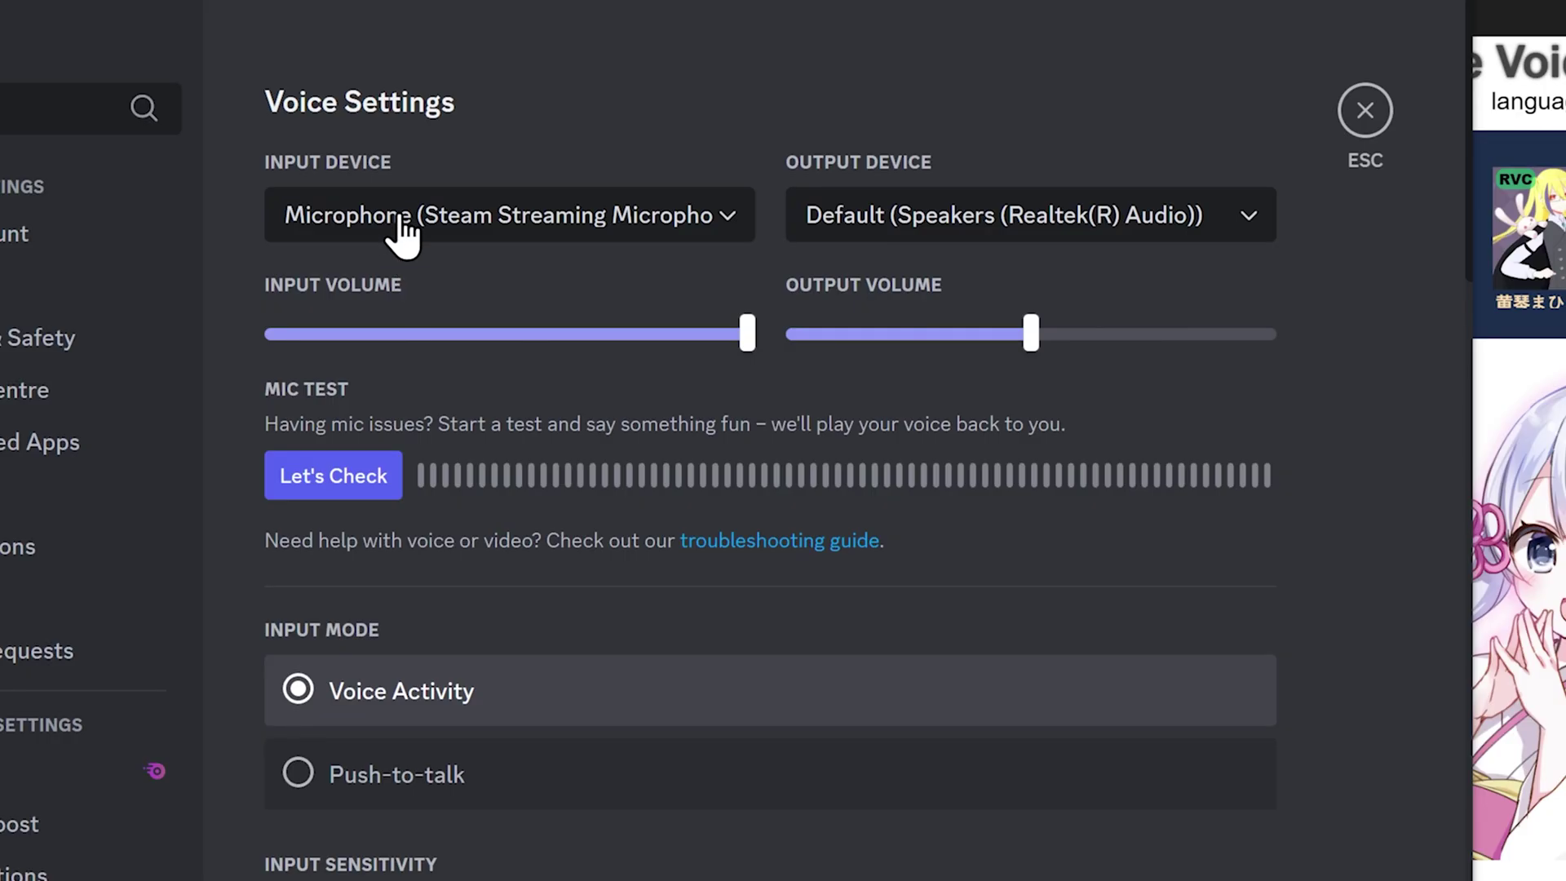
pyautogui.click(438, 214)
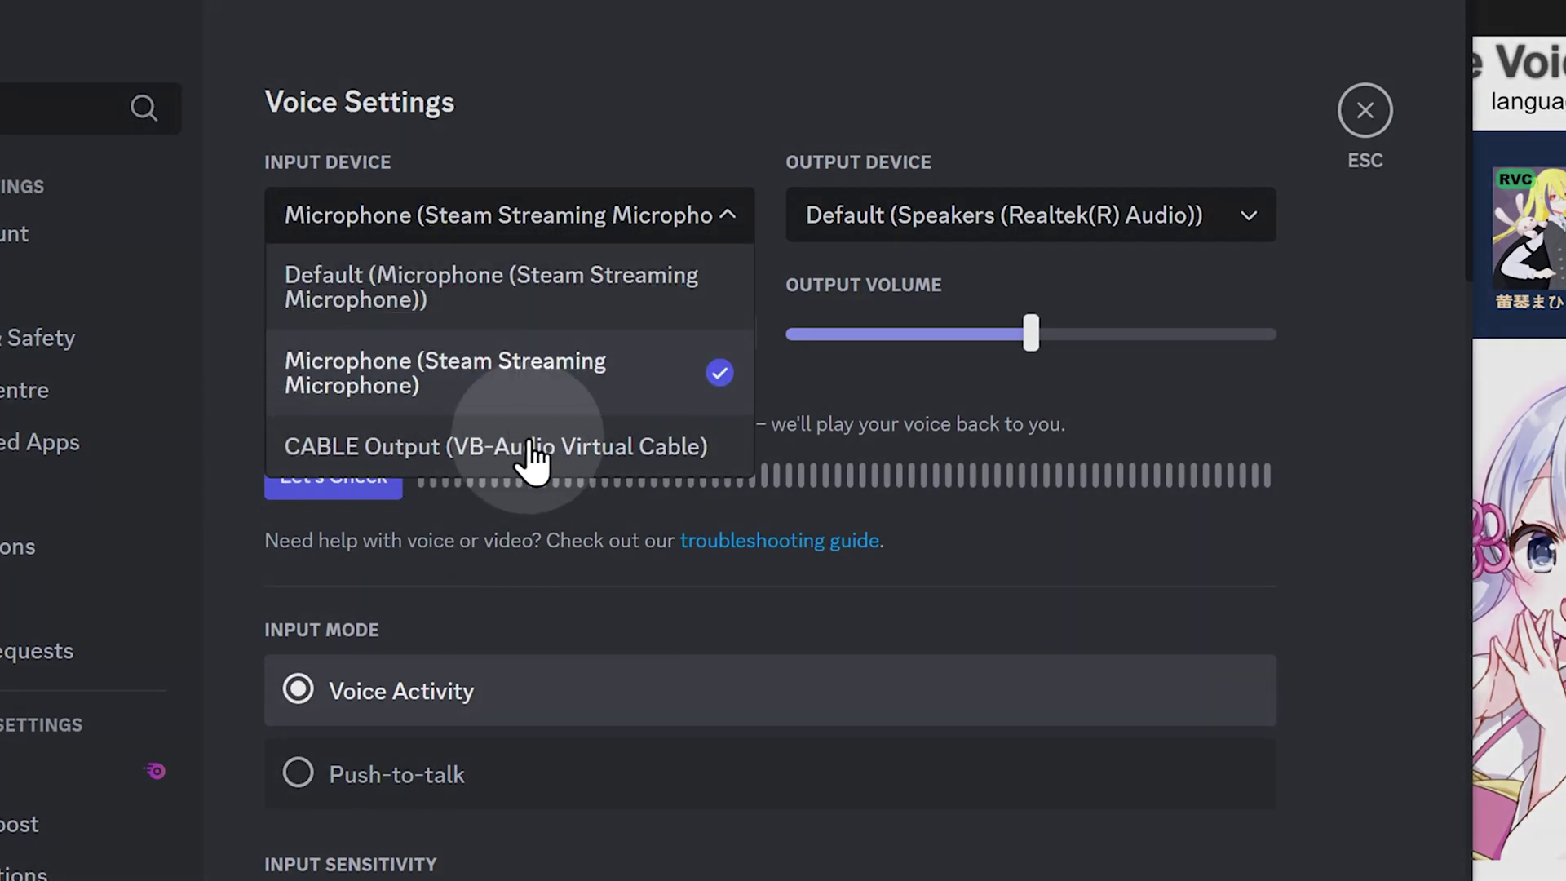
pyautogui.click(539, 443)
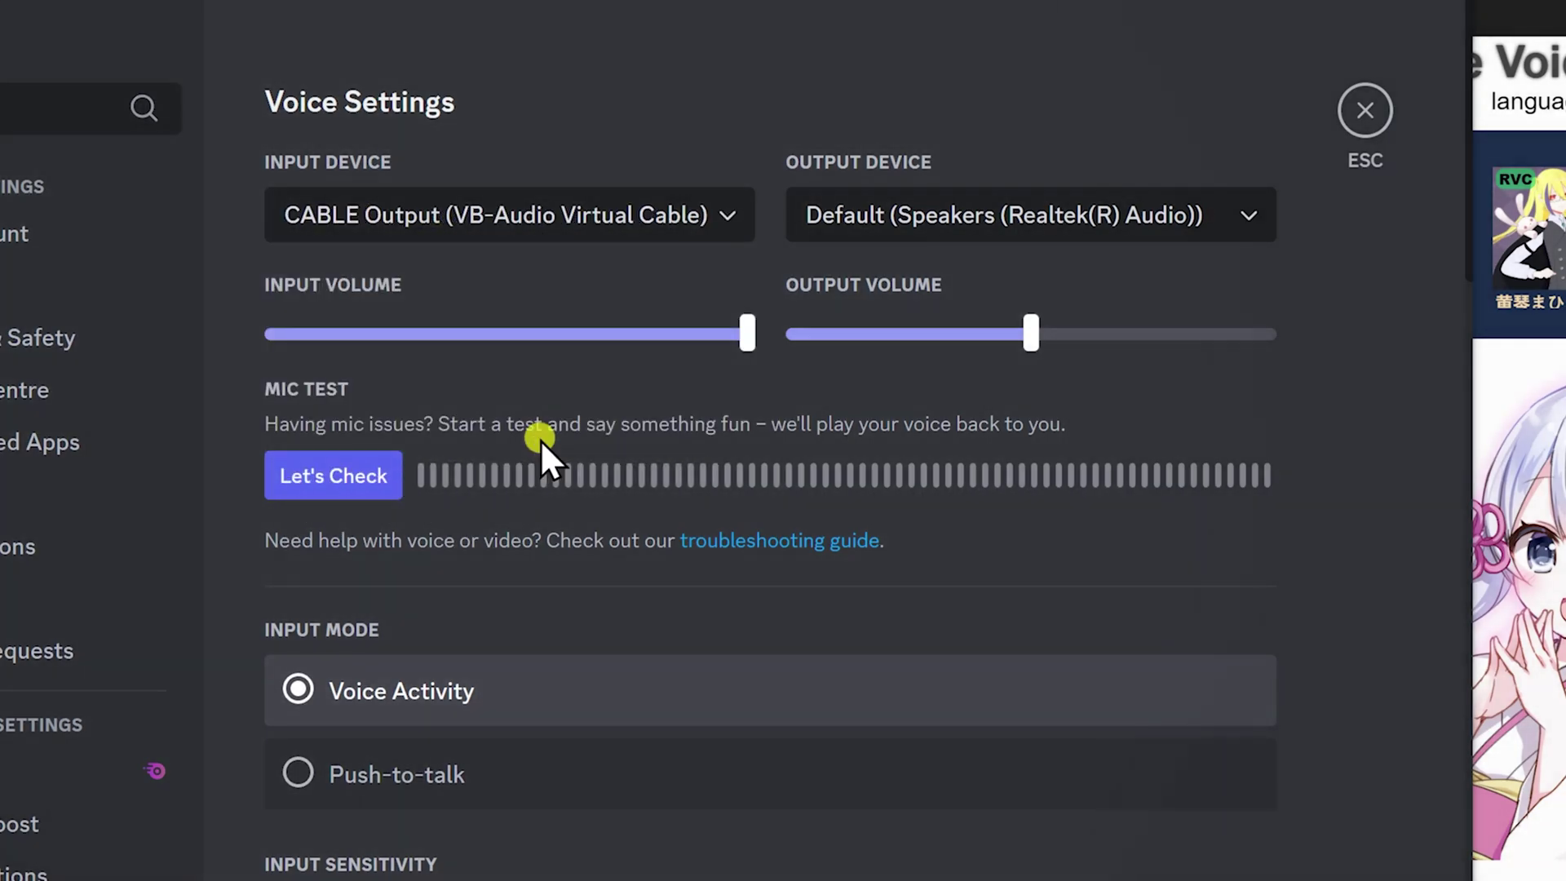
pyautogui.click(317, 481)
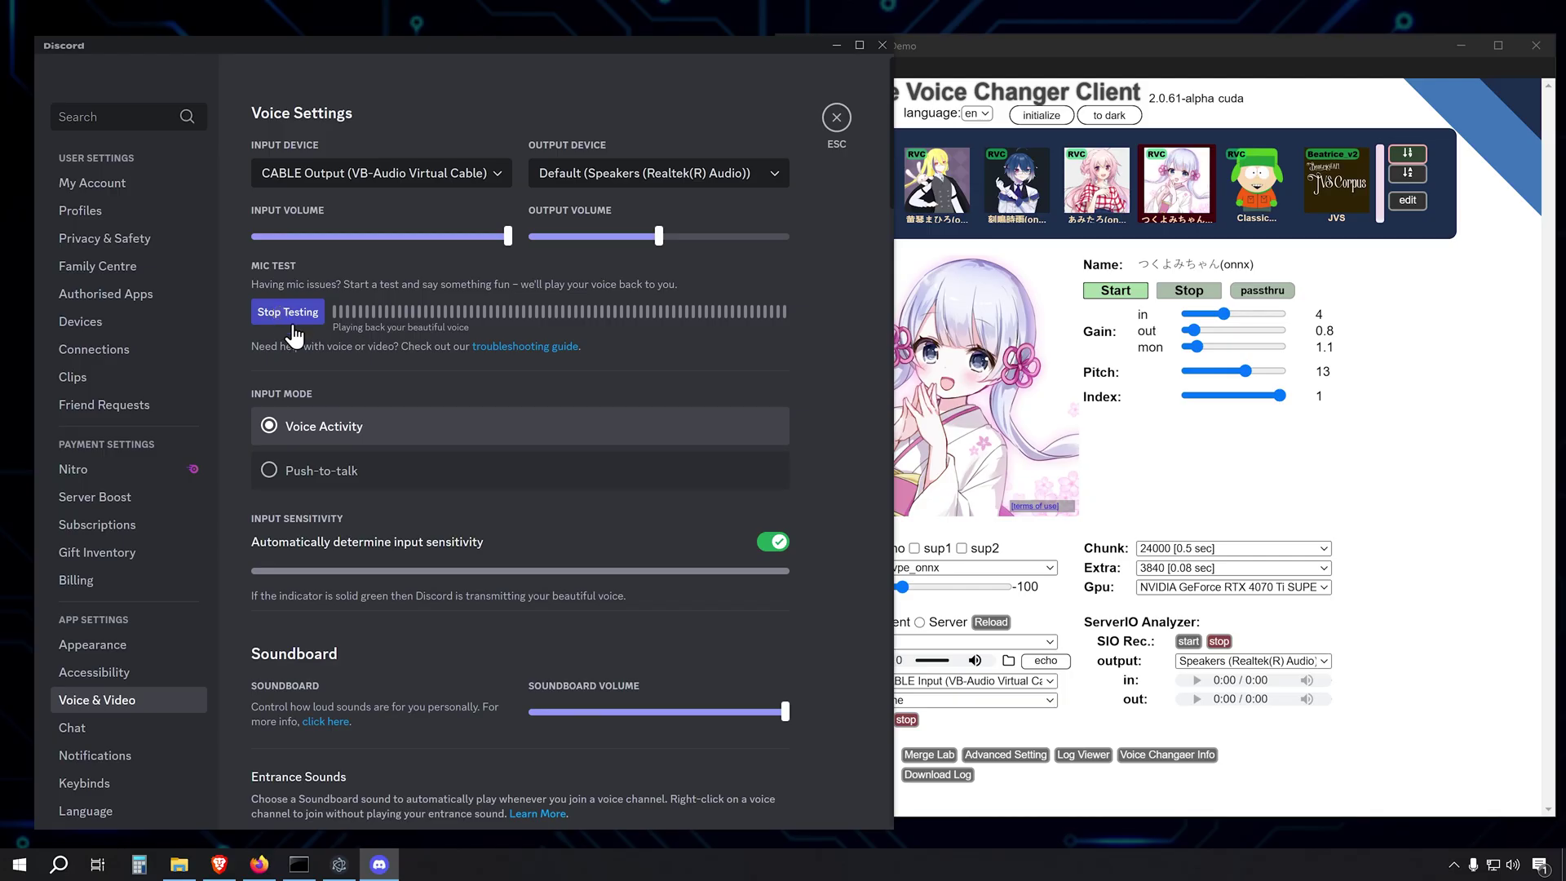
# Replay the test recording in VCClient while Discord's mic test detects the virtual-cable input
pyautogui.click(1162, 463)
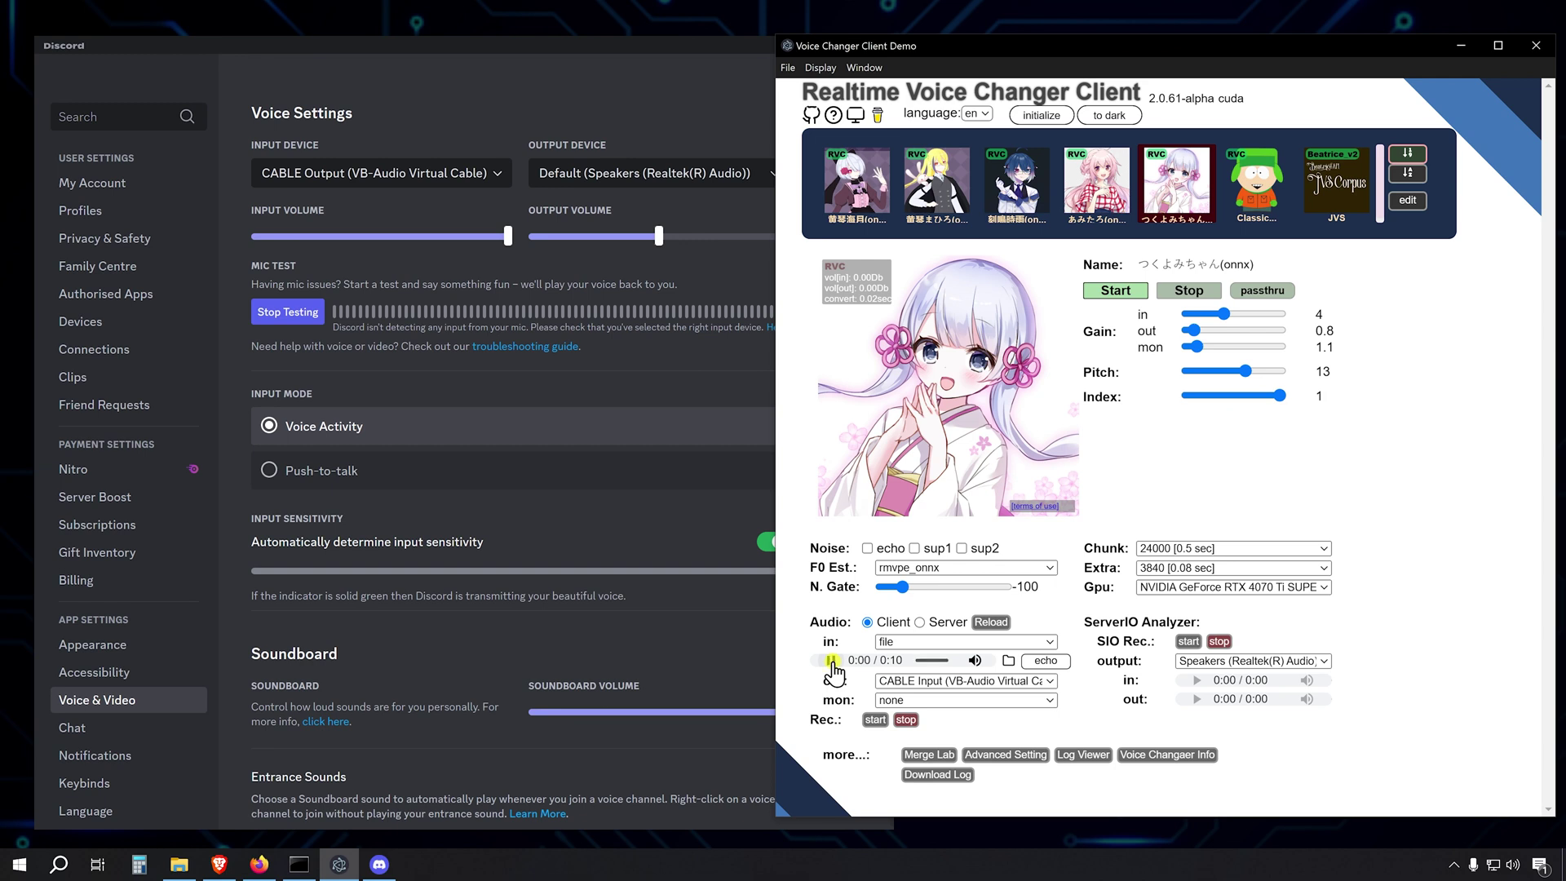
pyautogui.click(678, 356)
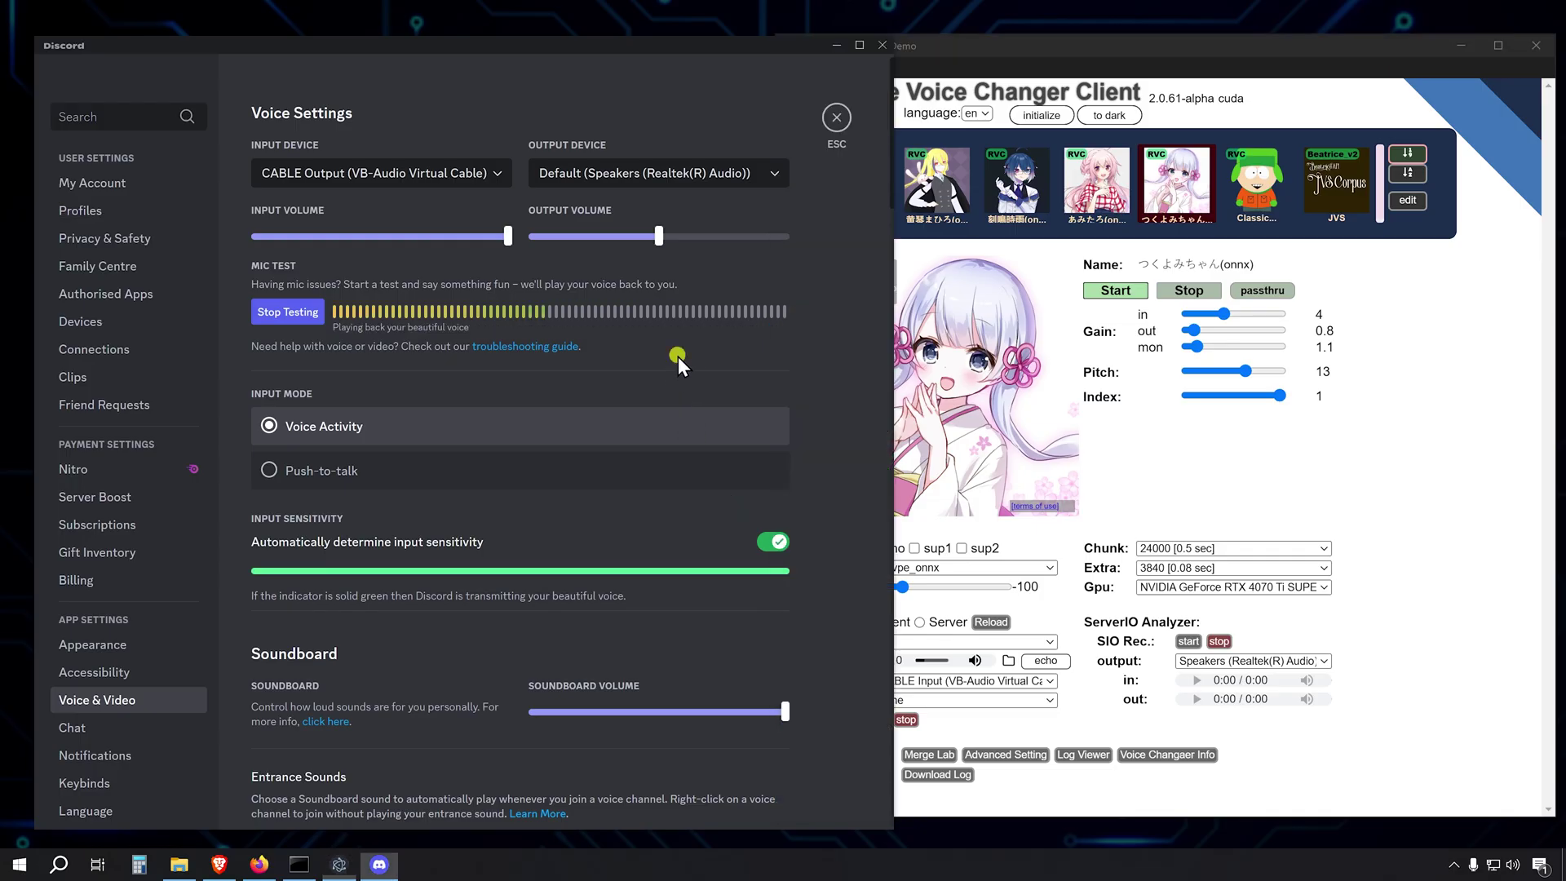